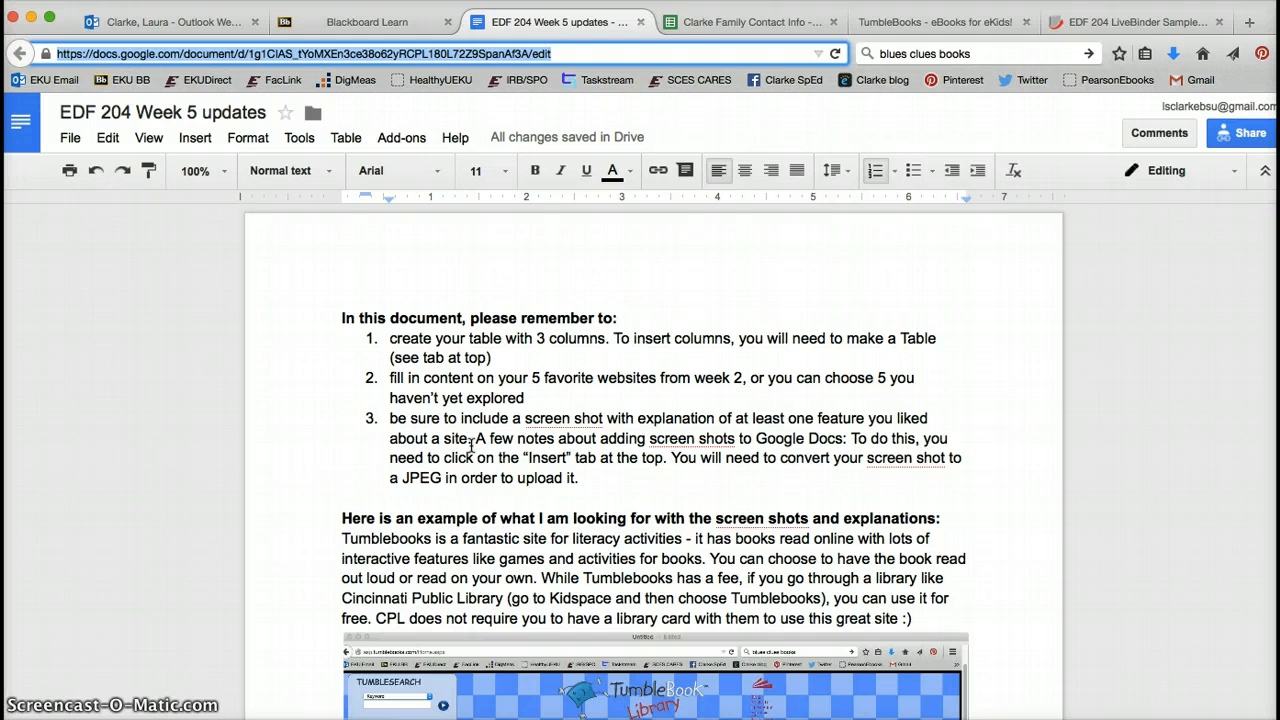
Step: Add the line "To make columns, you'll actually be using the Table feature" below the numbered list, followed by blank lines
{"action": "left_click", "coordinate": [589, 464]}
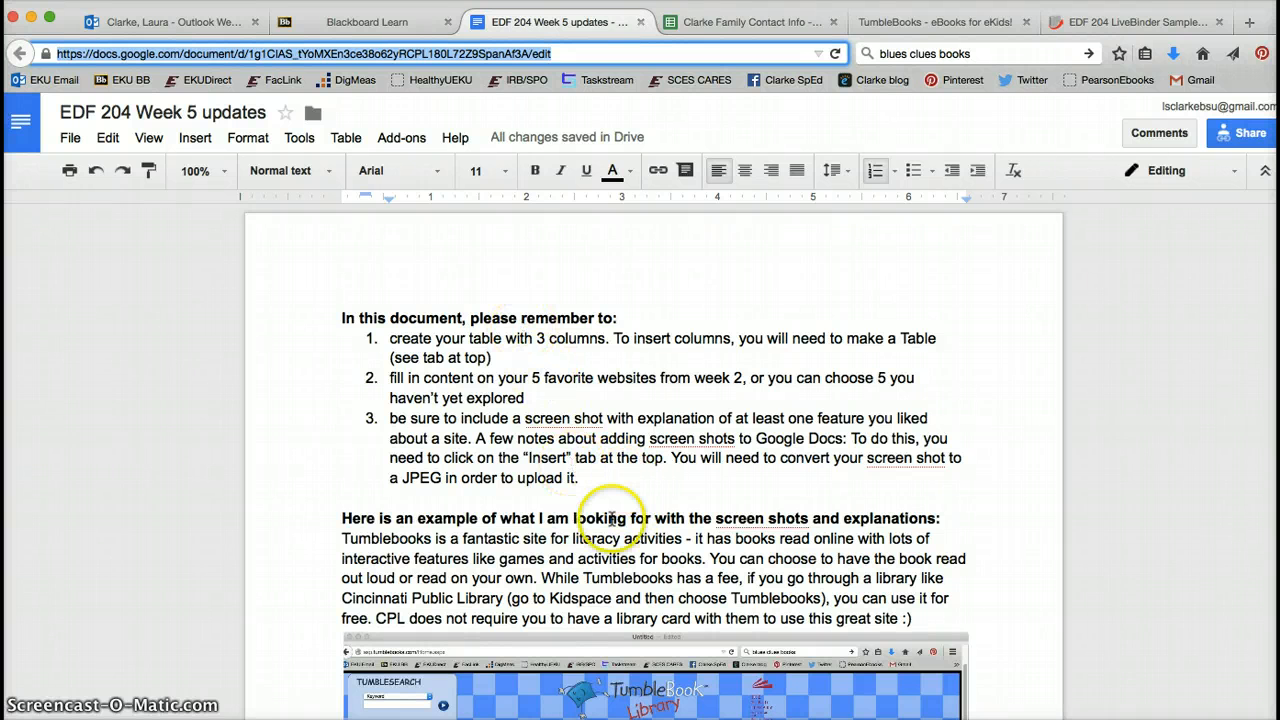
{"action": "left_click", "coordinate": [352, 500]}
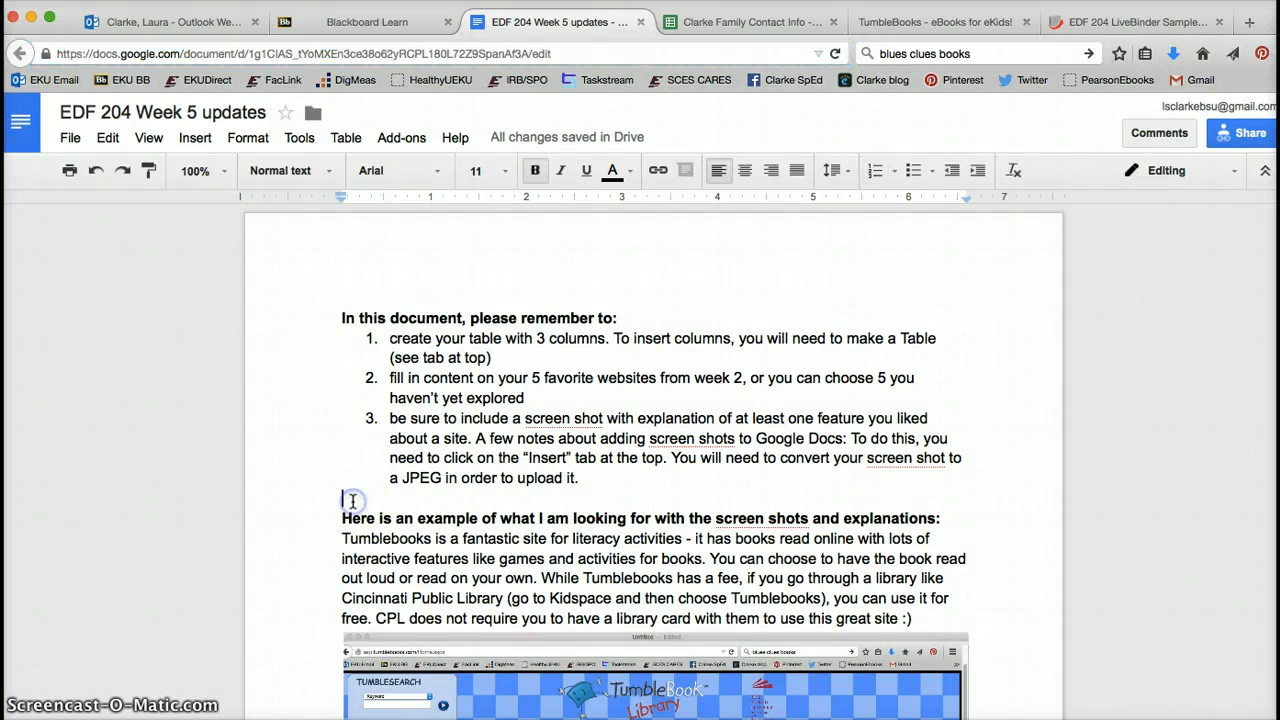
{"action": "key", "text": "Return"}
{"action": "type", "text": "To "}
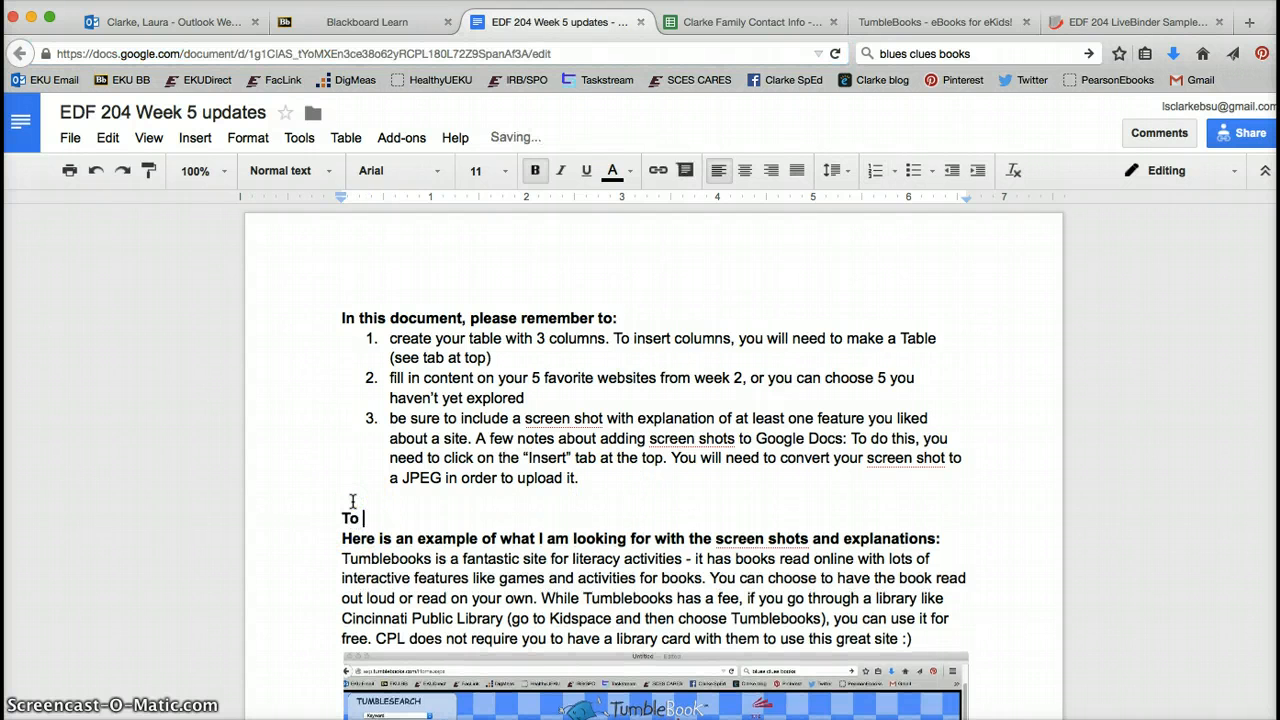
{"action": "type", "text": "make columns"}
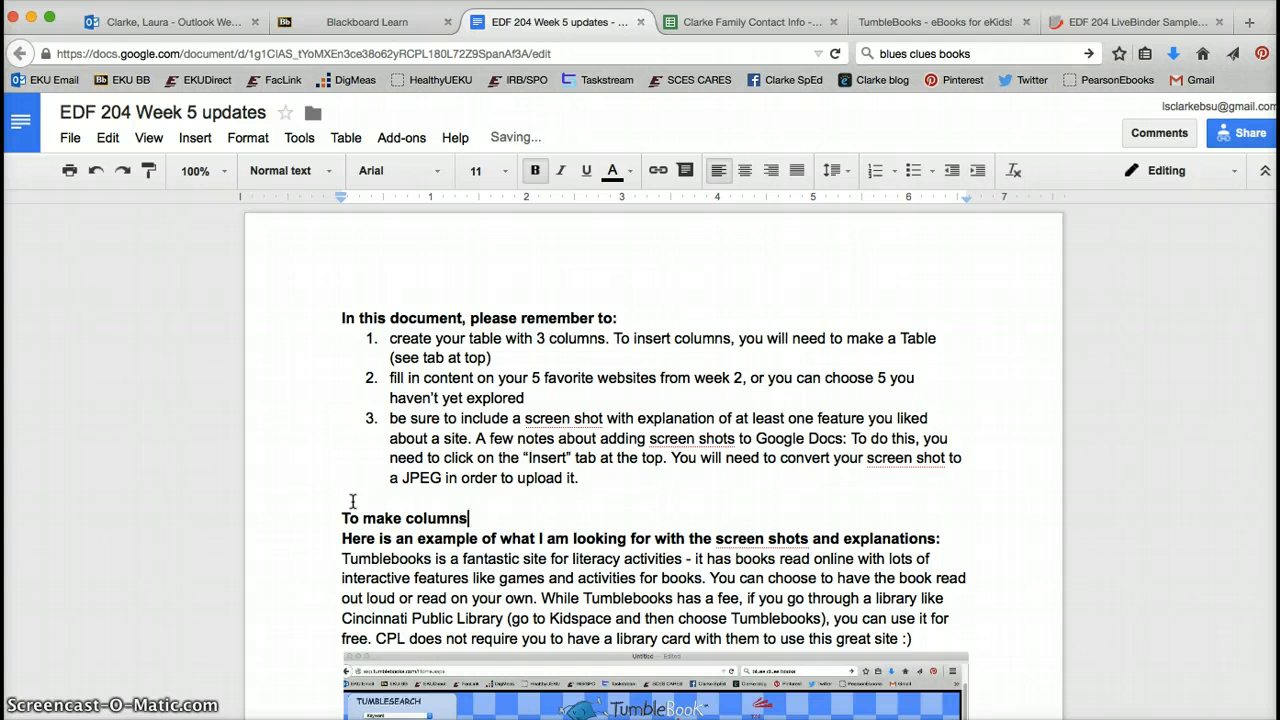
{"action": "type", "text": ", you'll actually be using the "}
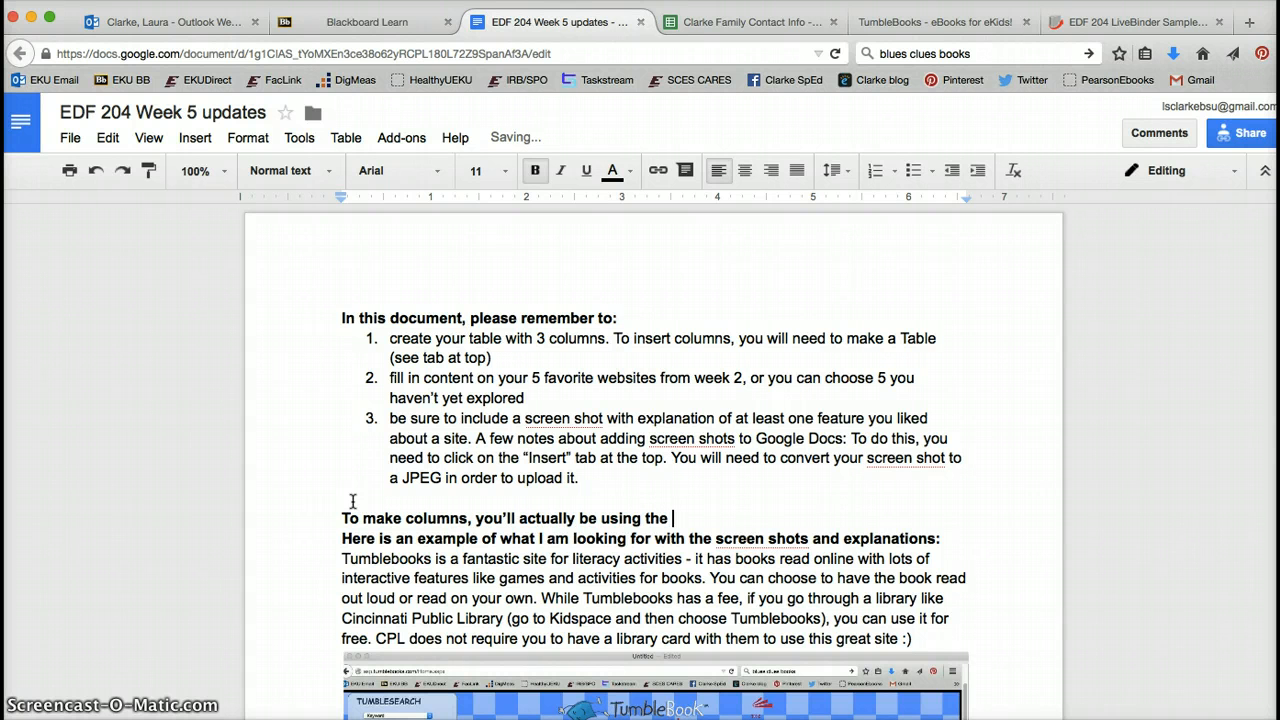
{"action": "type", "text": "Table feature"}
{"action": "key", "text": "Return"}
{"action": "key", "text": "Return"}
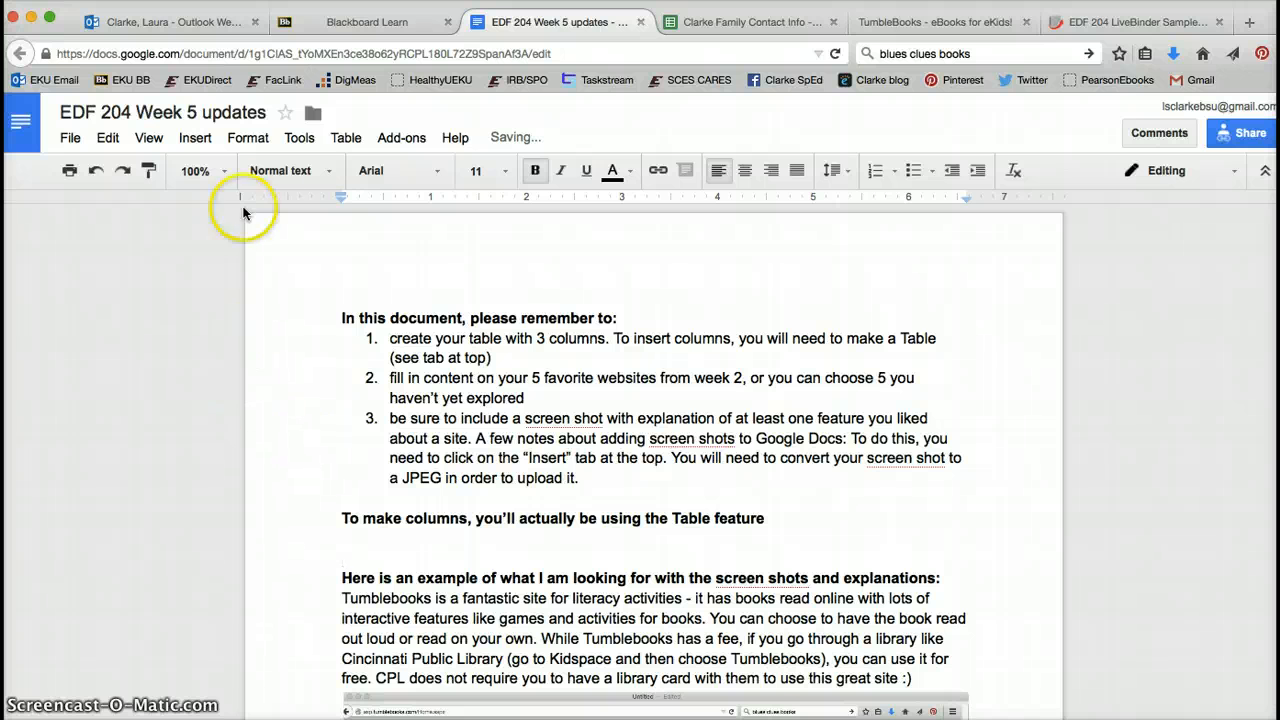
Step: Insert a table with 3 columns and 4 rows below the line about the Table feature
{"action": "left_click", "coordinate": [378, 545]}
{"action": "left_click", "coordinate": [354, 138]}
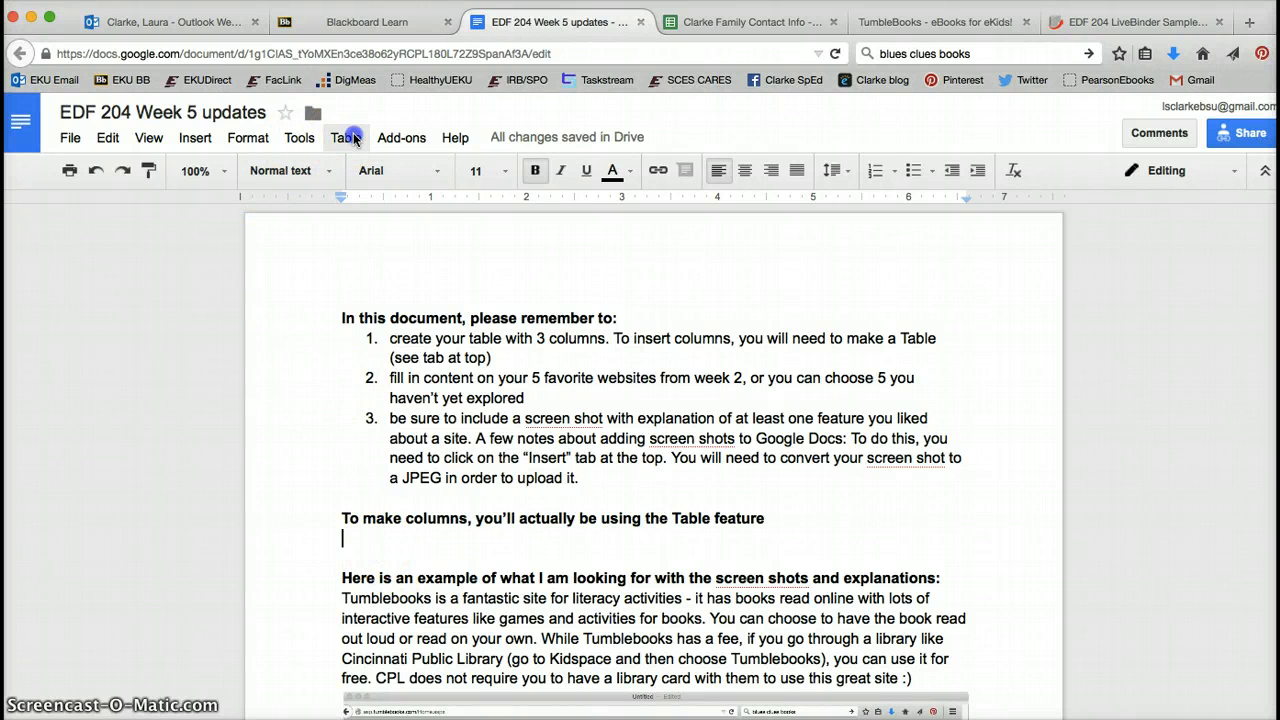
{"action": "mouse_move", "coordinate": [381, 175]}
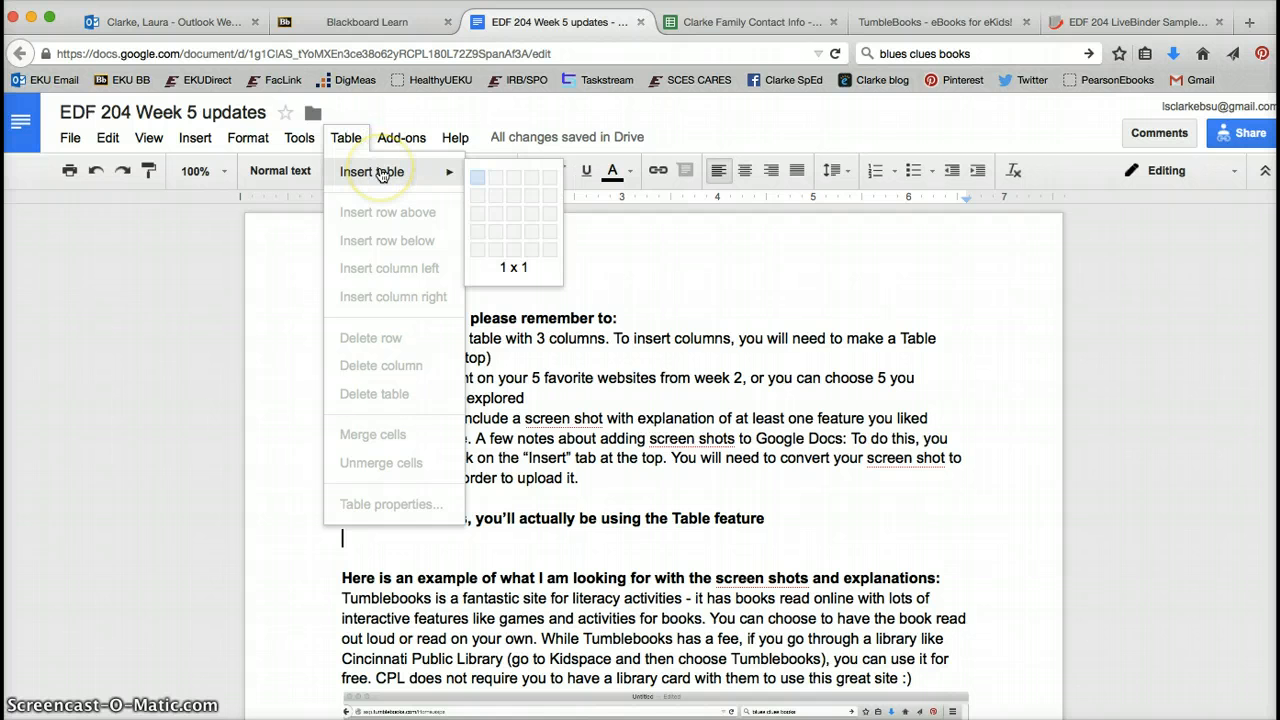
{"action": "left_click", "coordinate": [516, 195]}
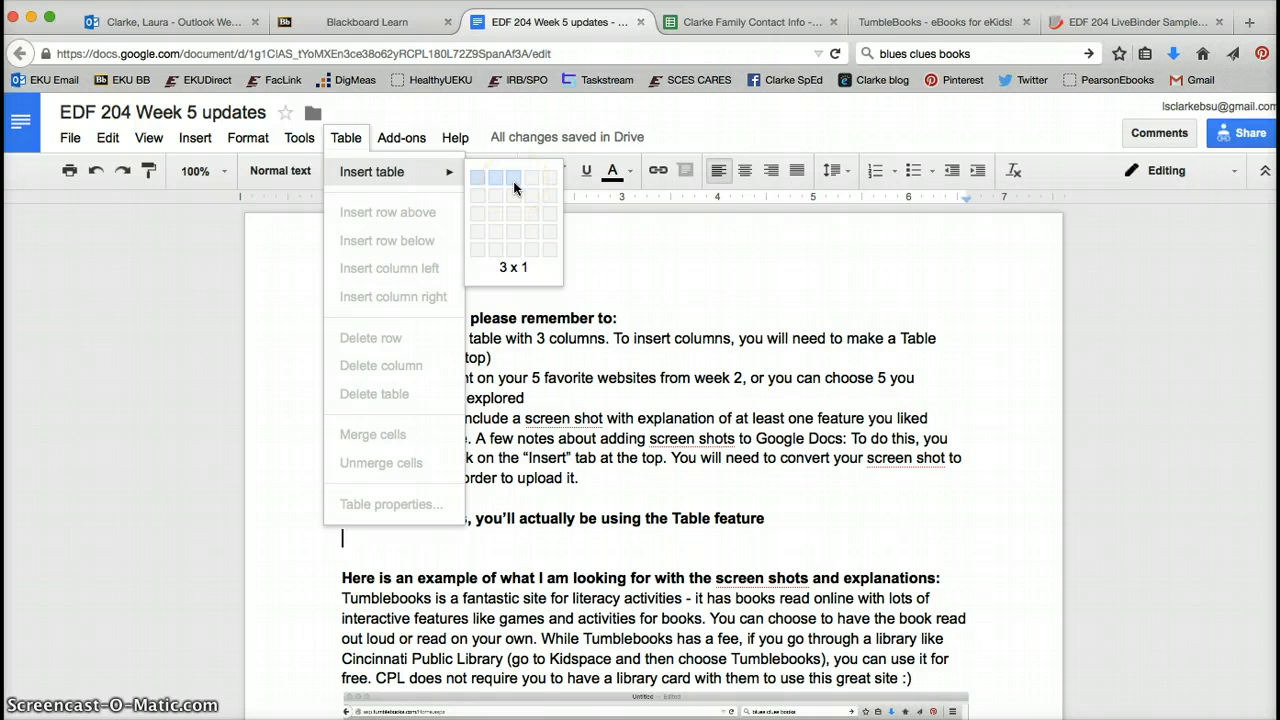
{"action": "left_click", "coordinate": [514, 241]}
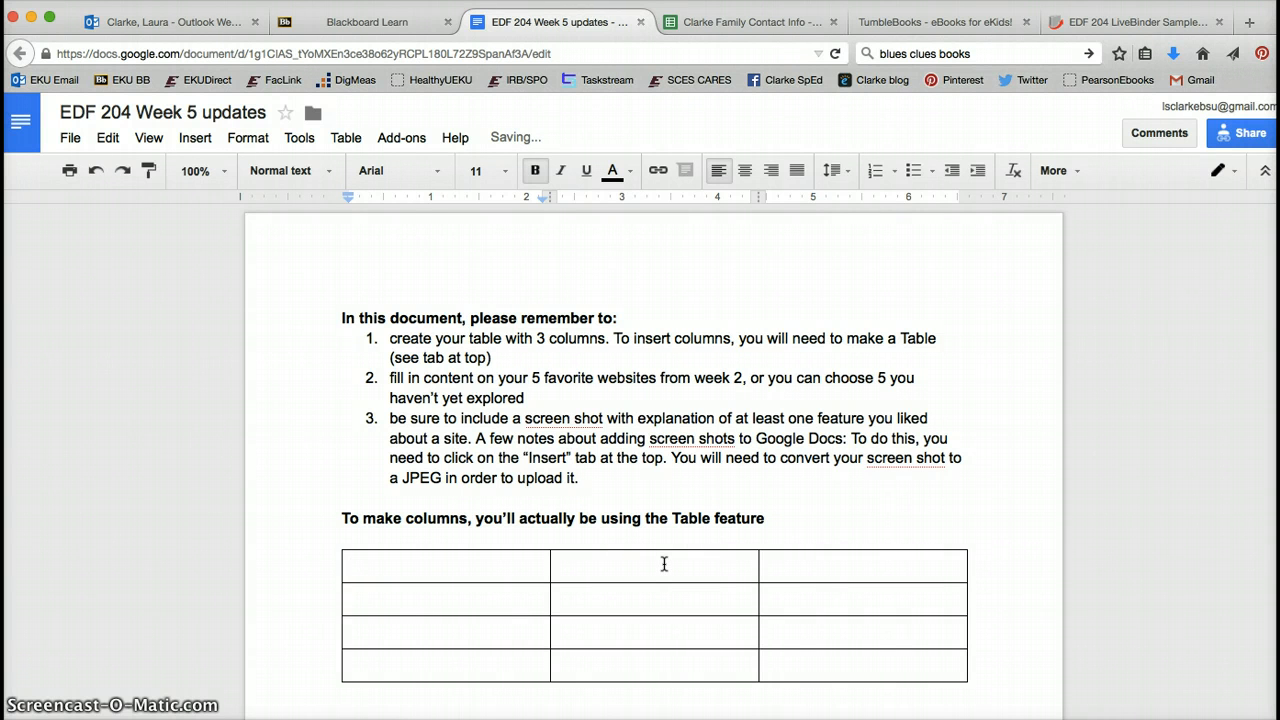
Step: Fill the table's header row with "Website", "Student Use" and "Teacher use"
{"action": "type", "text": "Website"}
{"action": "key", "text": "Tab"}
{"action": "type", "text": "Student"}
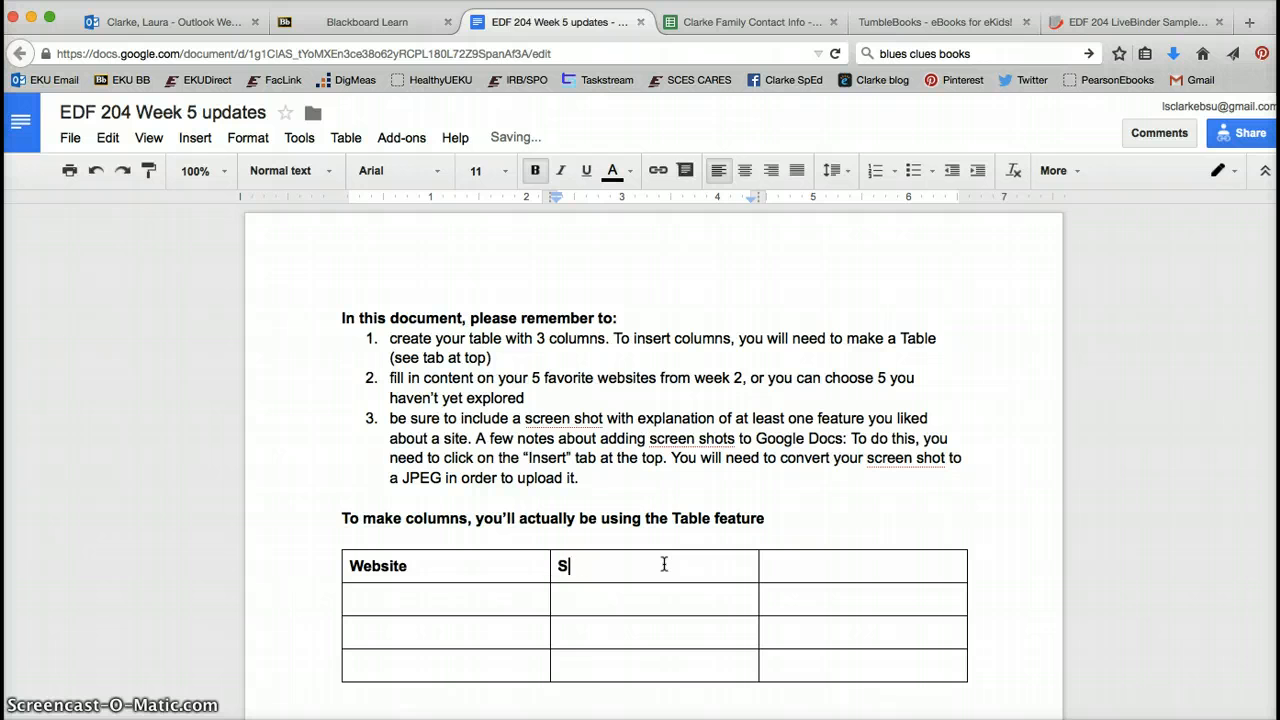
{"action": "key", "text": "Tab"}
{"action": "type", "text": "Teach"}
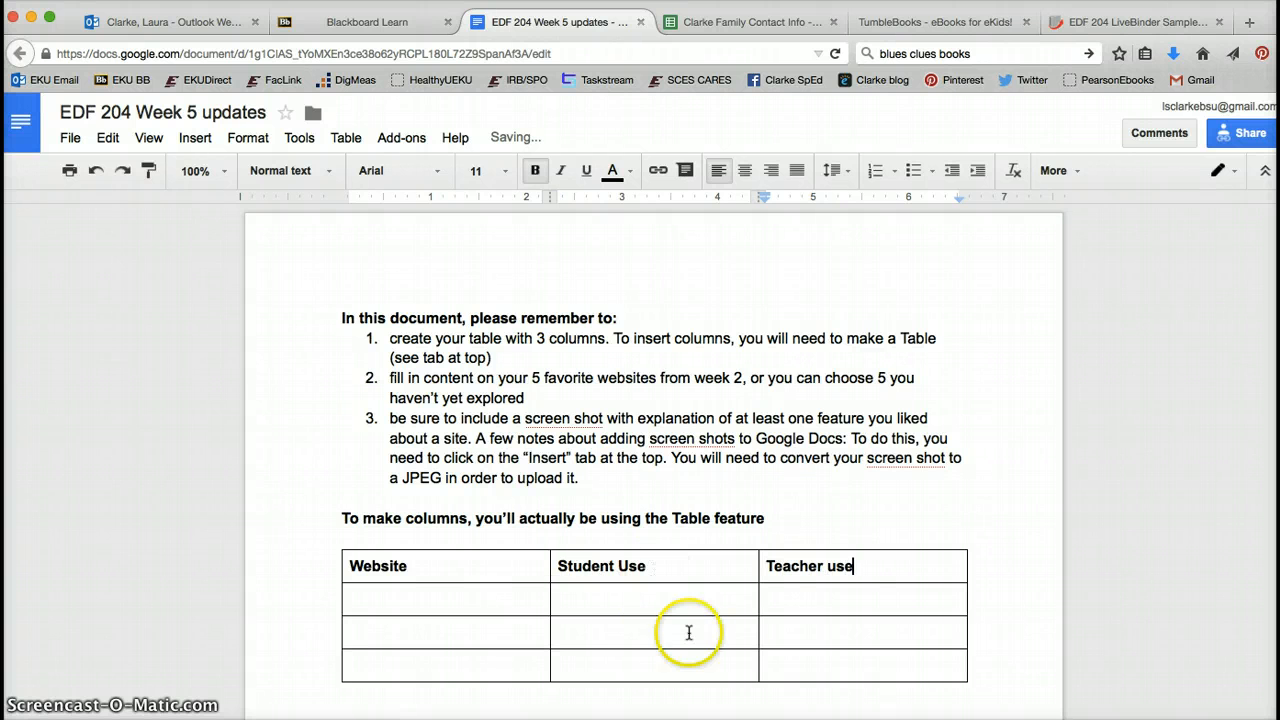
Step: Enter "classdojo" and "qrcodes" in the first two cells under the Website heading
{"action": "left_click", "coordinate": [503, 599]}
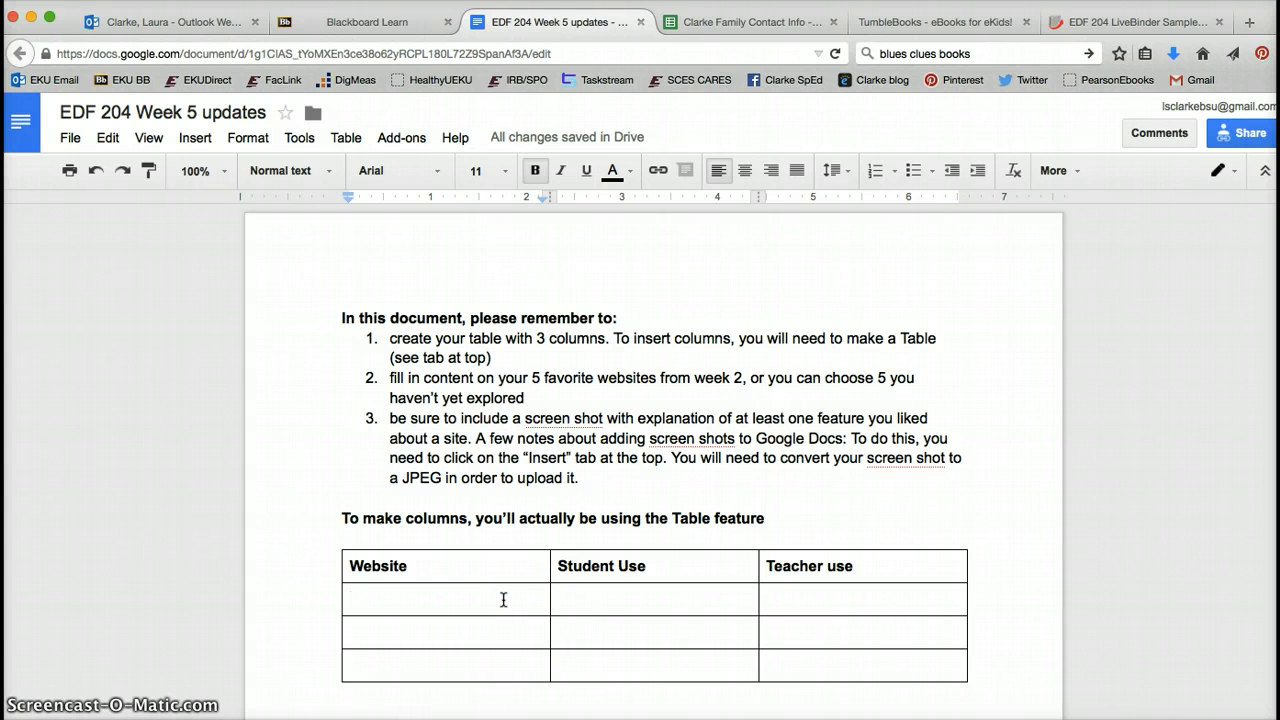
{"action": "type", "text": "classdojo"}
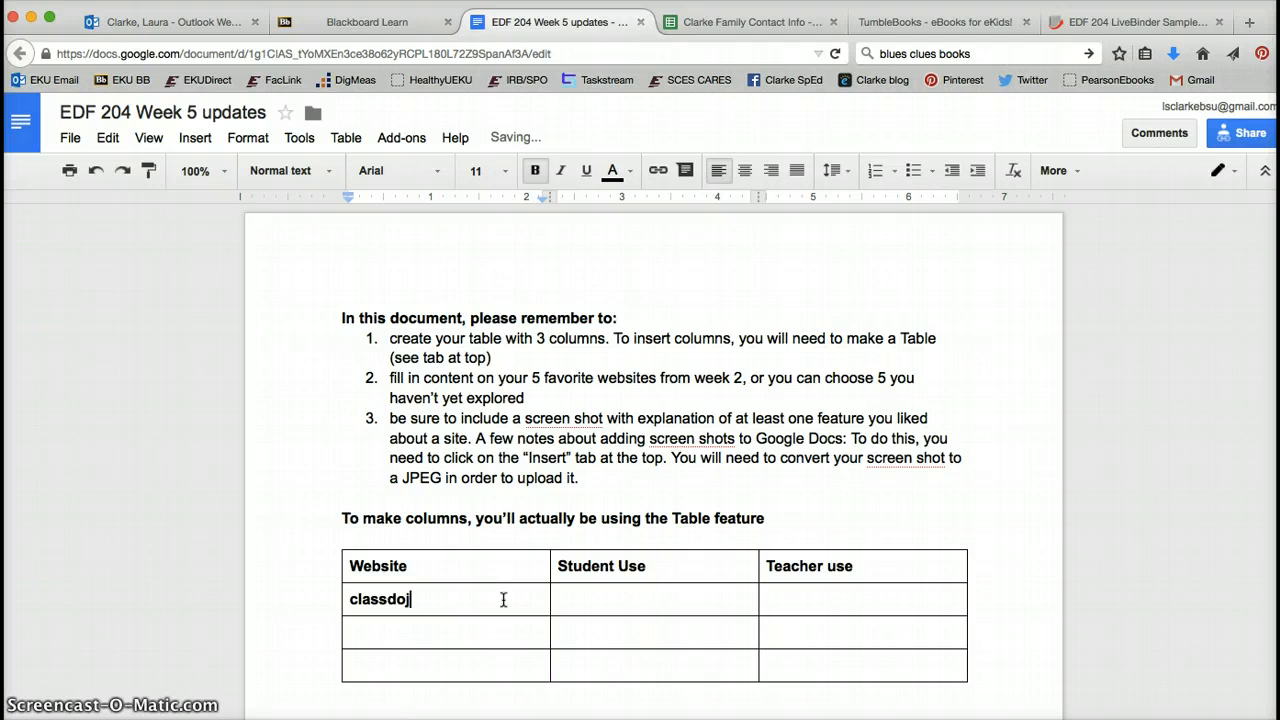
{"action": "left_click", "coordinate": [437, 630]}
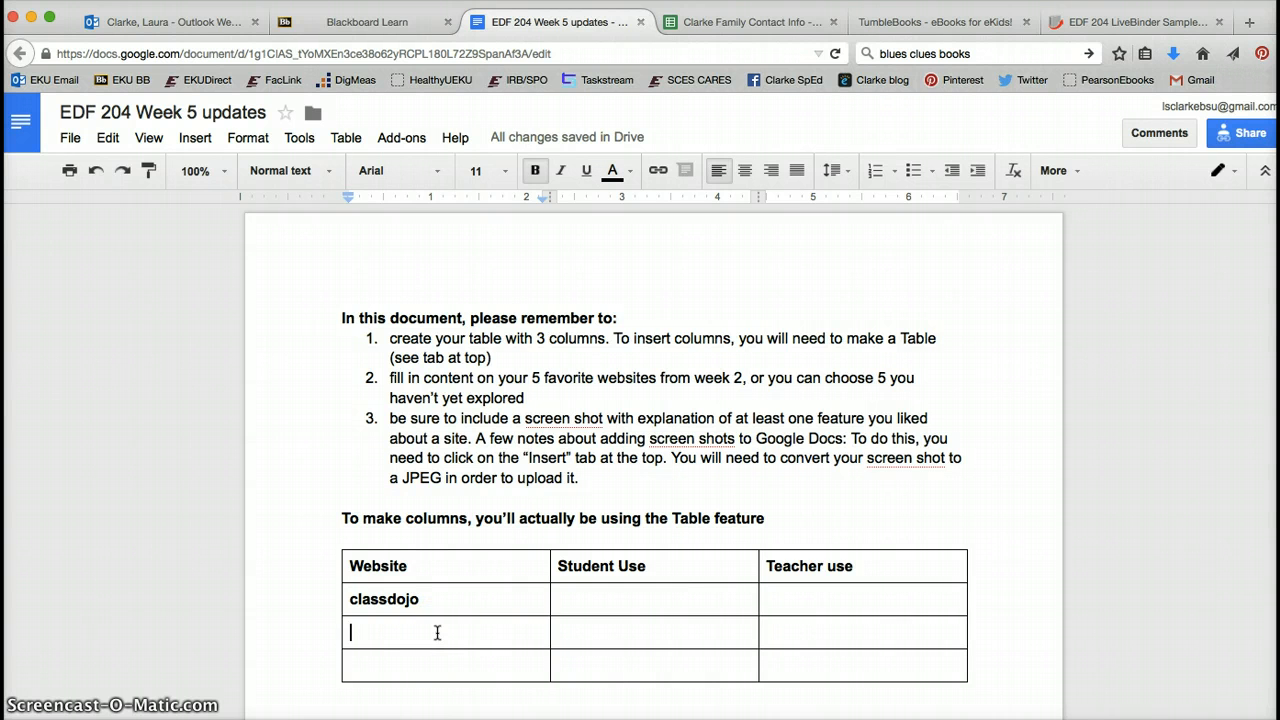
{"action": "type", "text": "qr"}
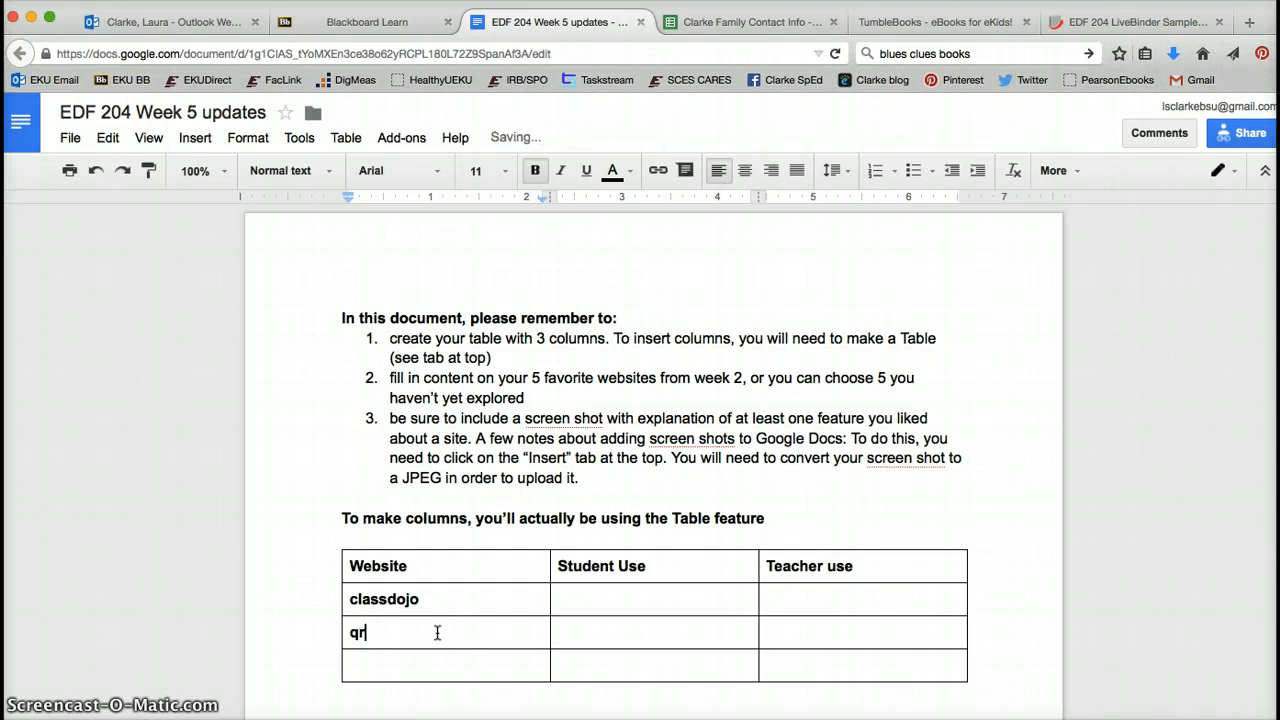
{"action": "type", "text": "coder"}
{"action": "key", "text": "BackSpace"}
{"action": "type", "text": "s"}
Step: Add two empty rows at the end of the table
{"action": "scroll", "coordinate": [420, 610], "scroll_direction": "down", "scroll_amount": 1}
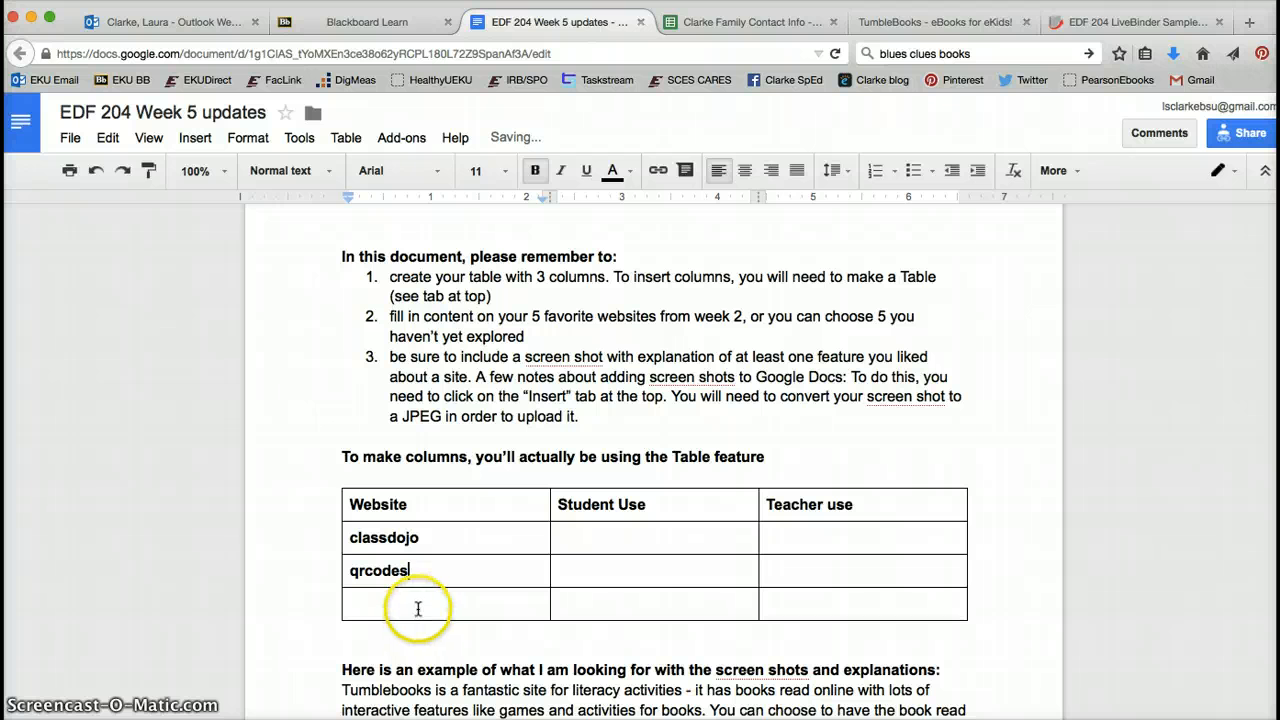
{"action": "left_click", "coordinate": [794, 600]}
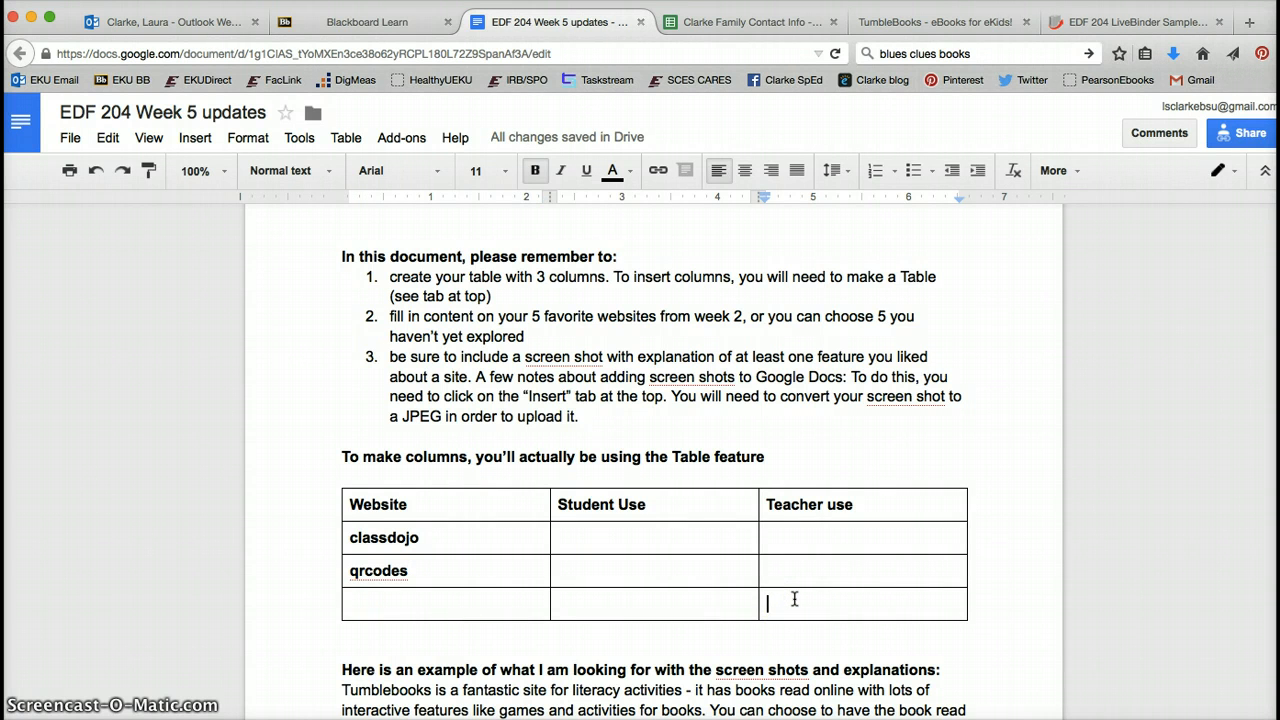
{"action": "key", "text": "Tab"}
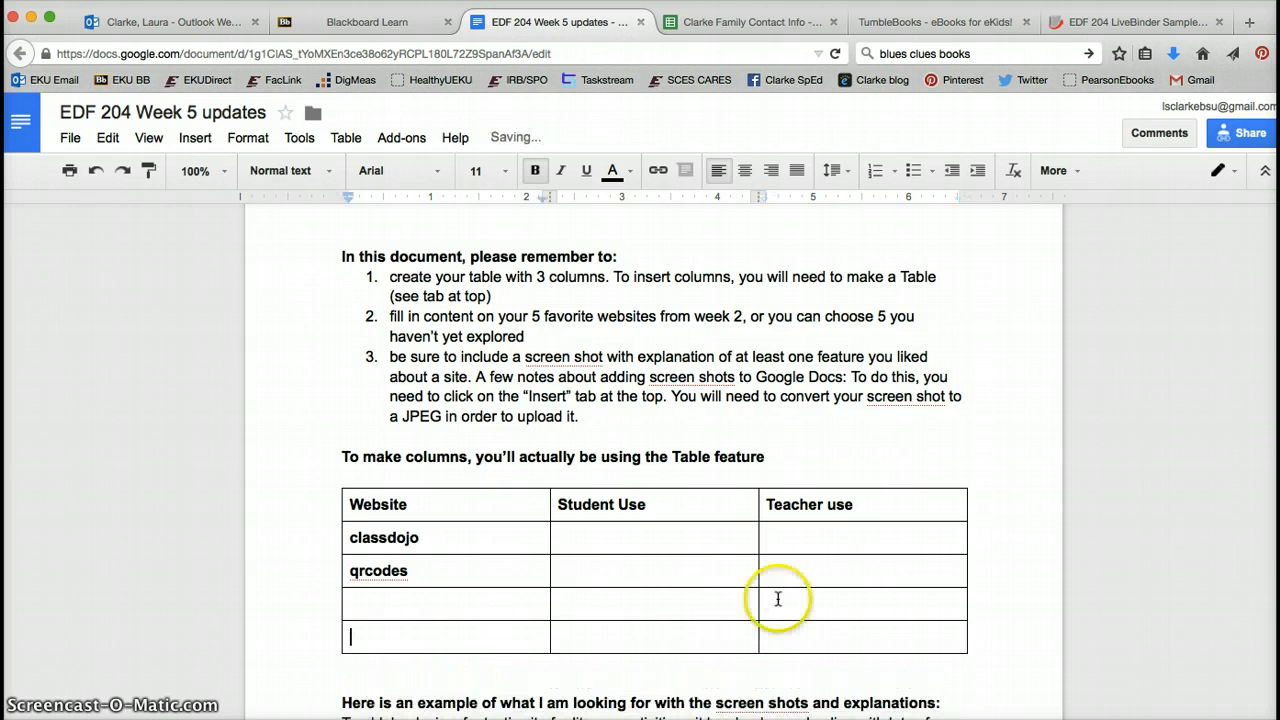
{"action": "left_click", "coordinate": [800, 638]}
{"action": "key", "text": "Tab"}
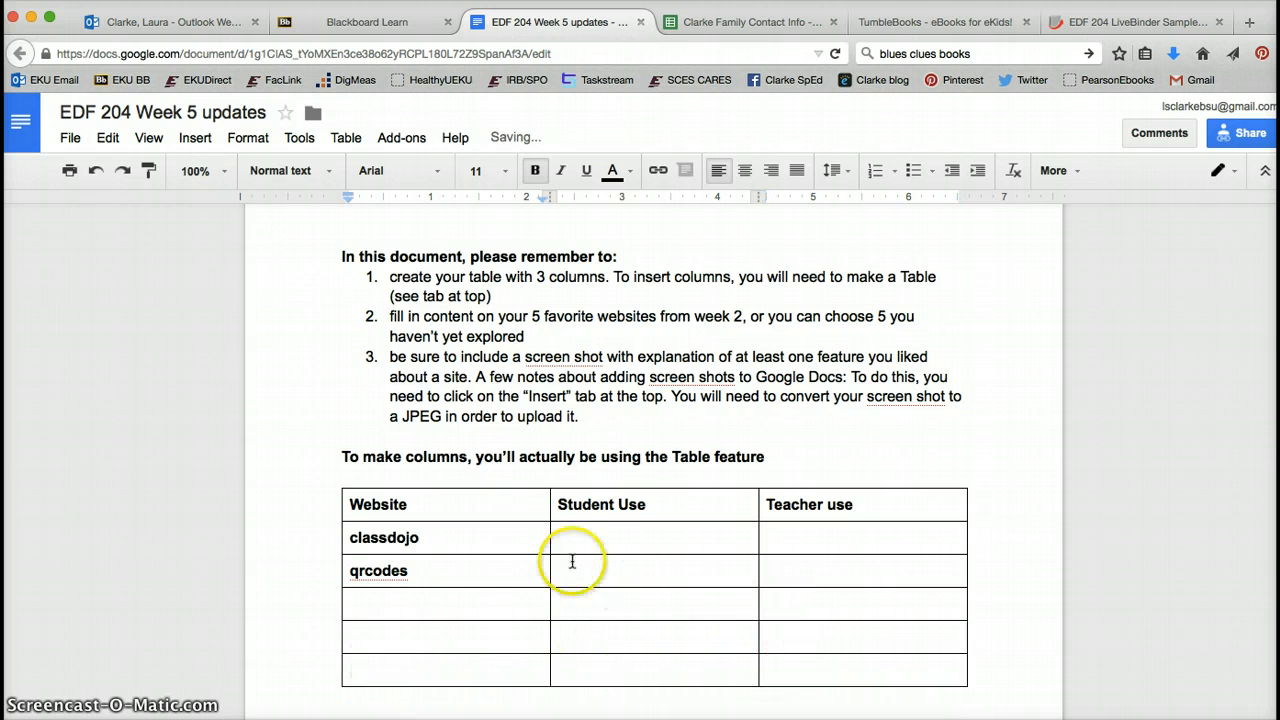
Step: Review the table's empty rows and the Tumblebooks example with its explanation and screenshot below
{"action": "scroll", "coordinate": [628, 705], "scroll_direction": "down", "scroll_amount": 1}
{"action": "scroll", "coordinate": [628, 705], "scroll_direction": "down", "scroll_amount": 3}
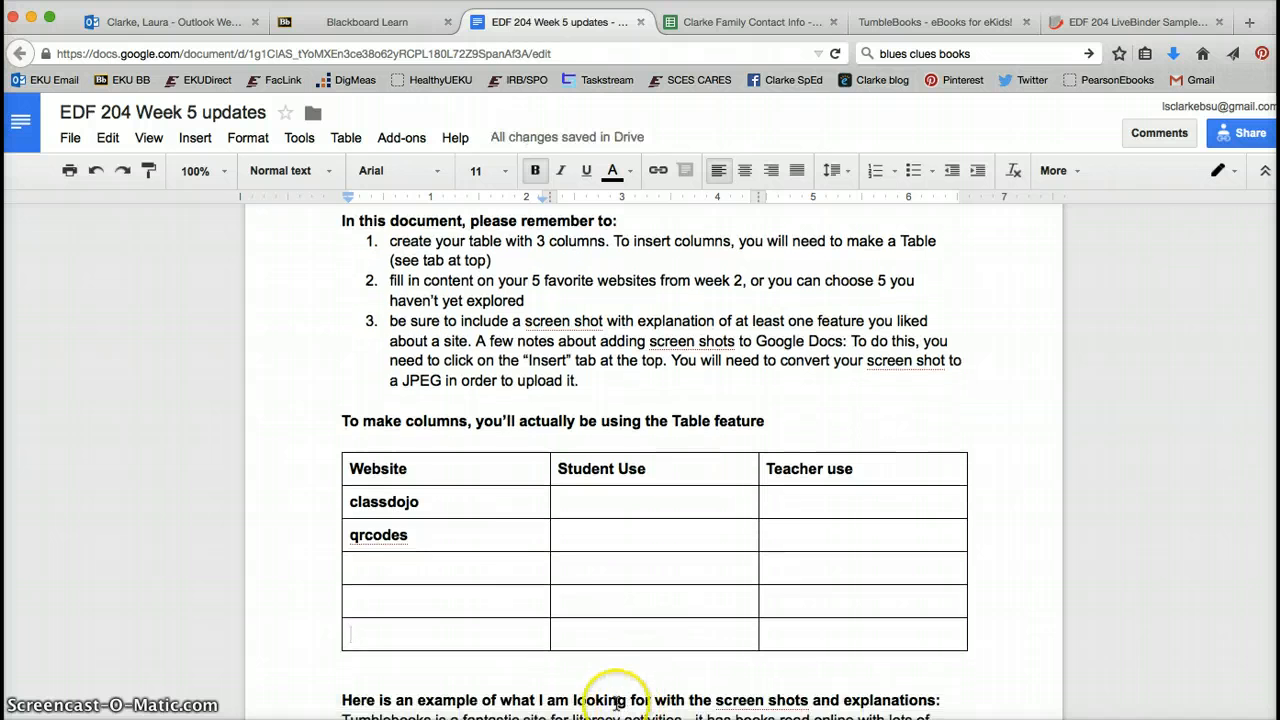
{"action": "scroll", "coordinate": [637, 598], "scroll_direction": "down", "scroll_amount": 1}
{"action": "scroll", "coordinate": [637, 598], "scroll_direction": "down", "scroll_amount": 2}
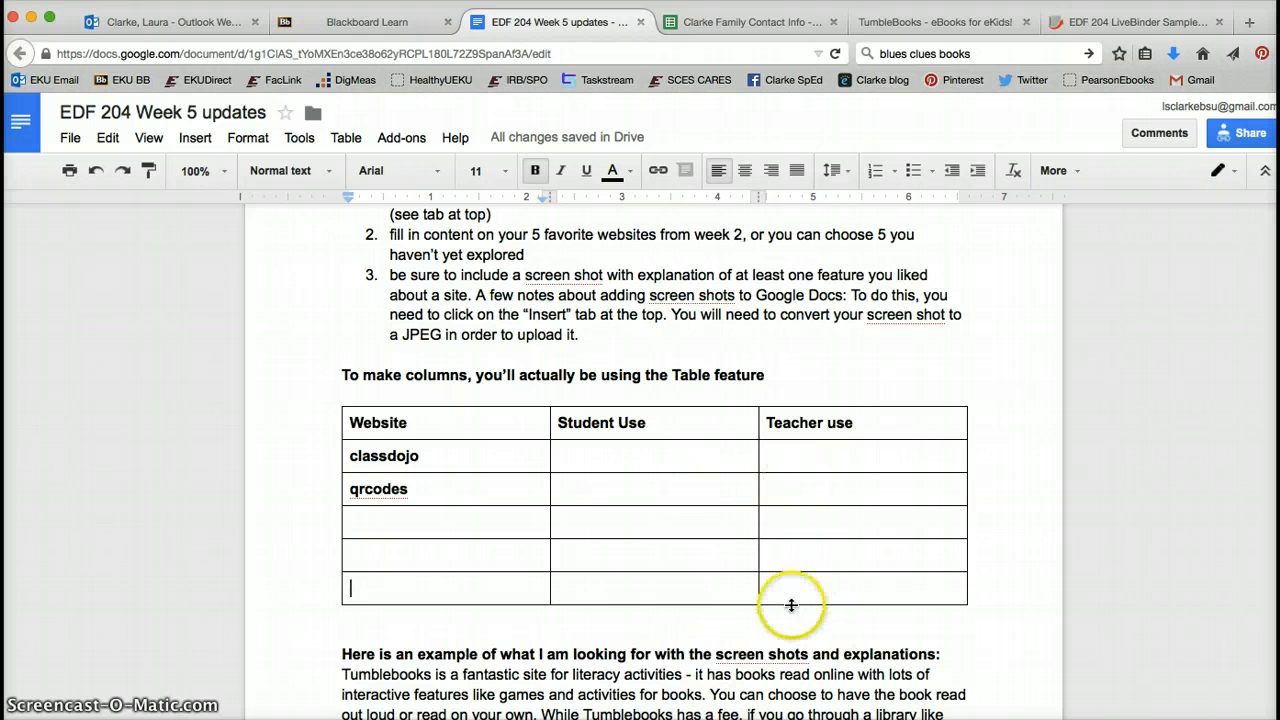
{"action": "scroll", "coordinate": [793, 605], "scroll_direction": "down", "scroll_amount": 3}
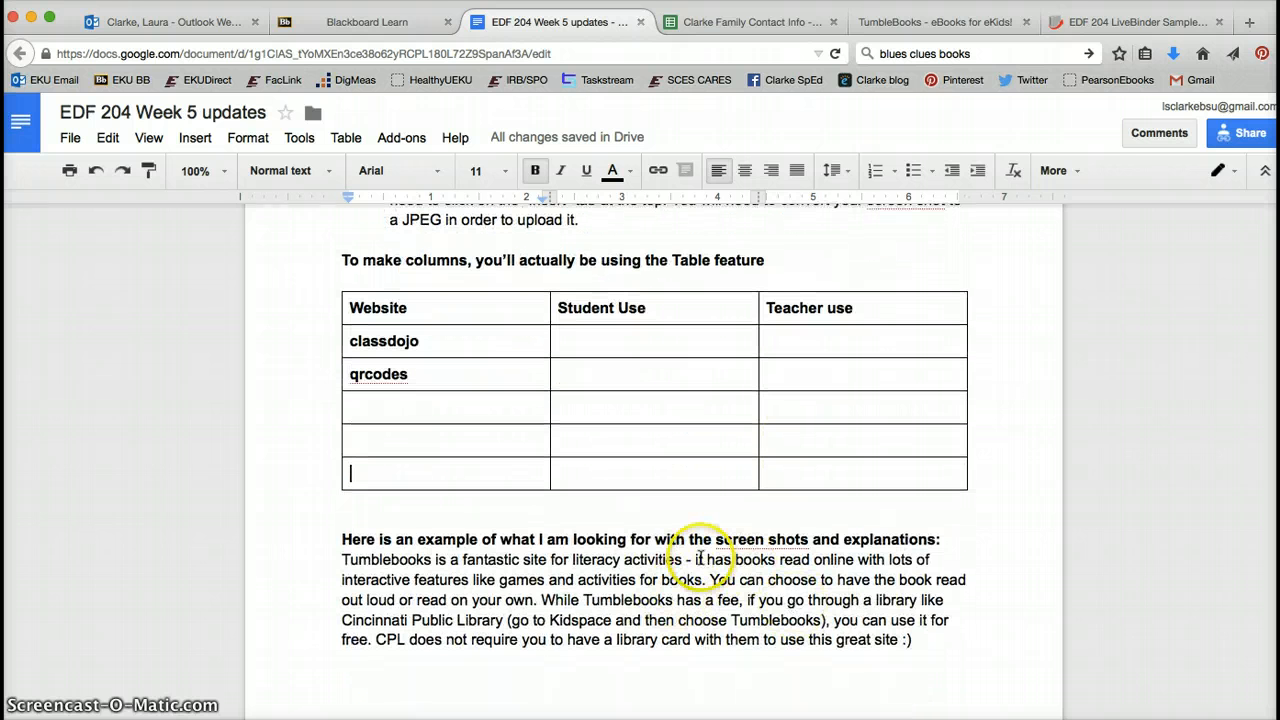
{"action": "left_click", "coordinate": [430, 407]}
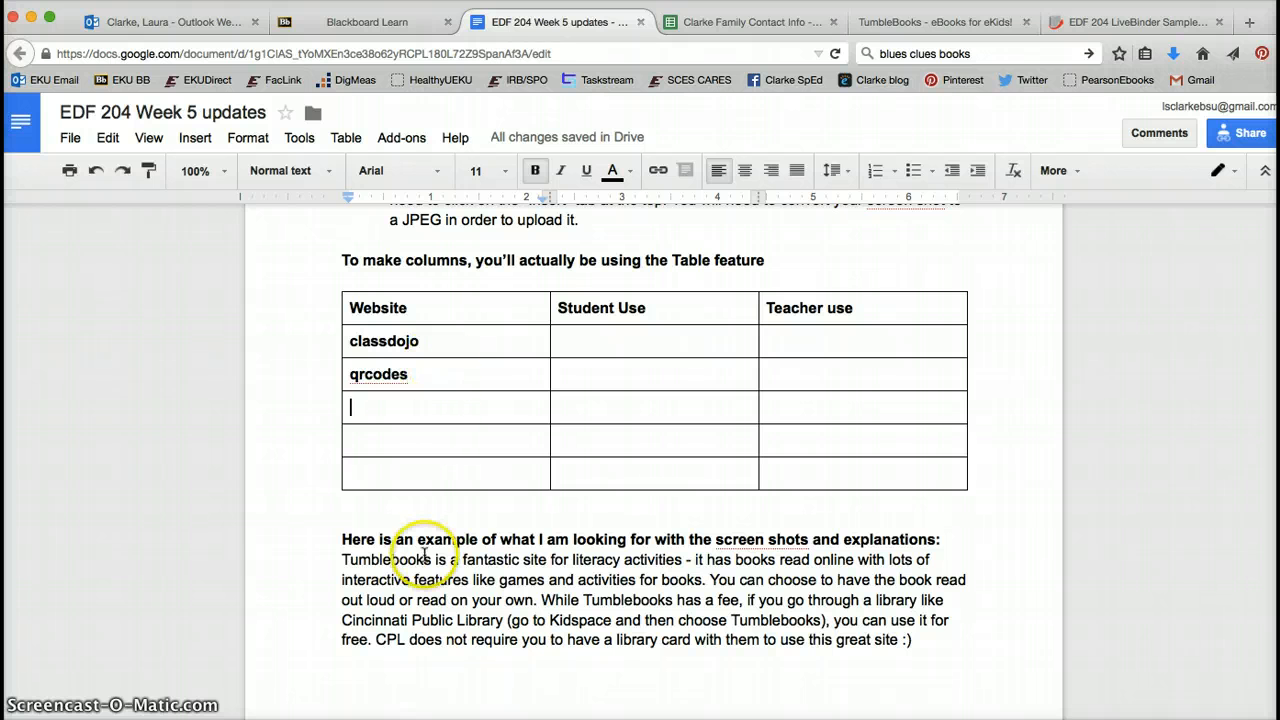
{"action": "scroll", "coordinate": [425, 555], "scroll_direction": "down", "scroll_amount": 1}
{"action": "scroll", "coordinate": [426, 500], "scroll_direction": "down", "scroll_amount": 6}
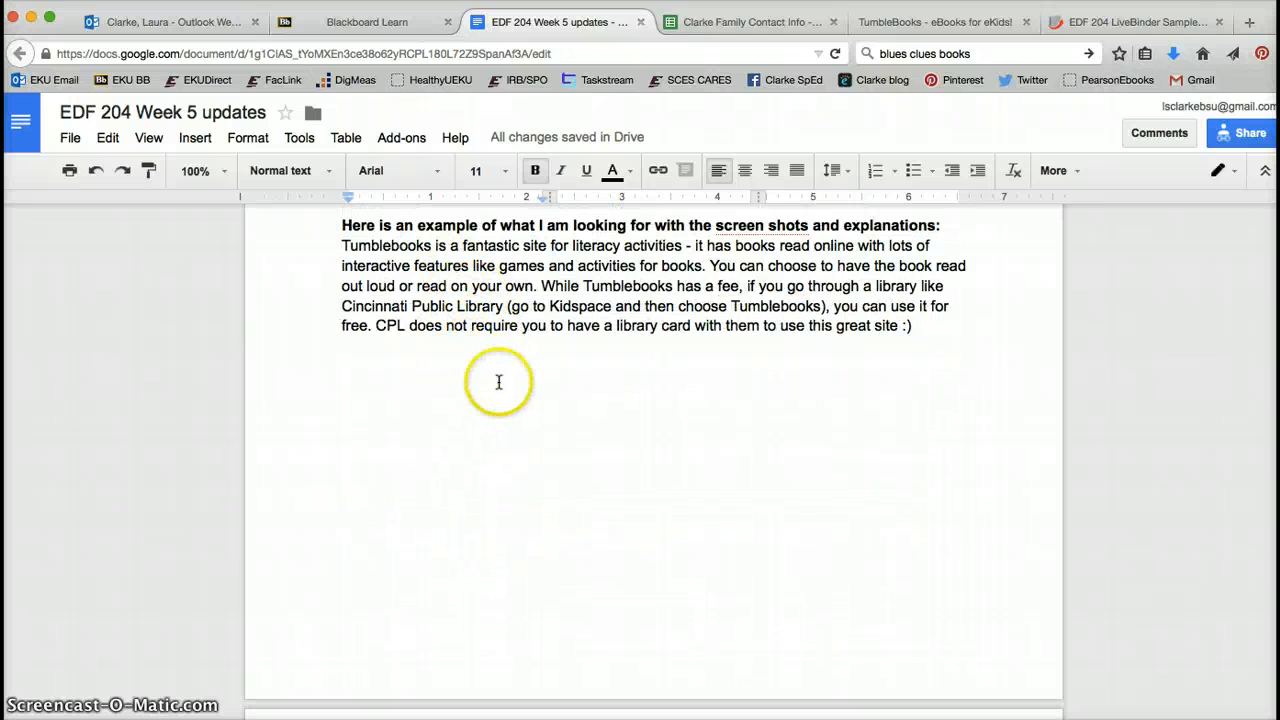
{"action": "scroll", "coordinate": [534, 337], "scroll_direction": "down", "scroll_amount": 10}
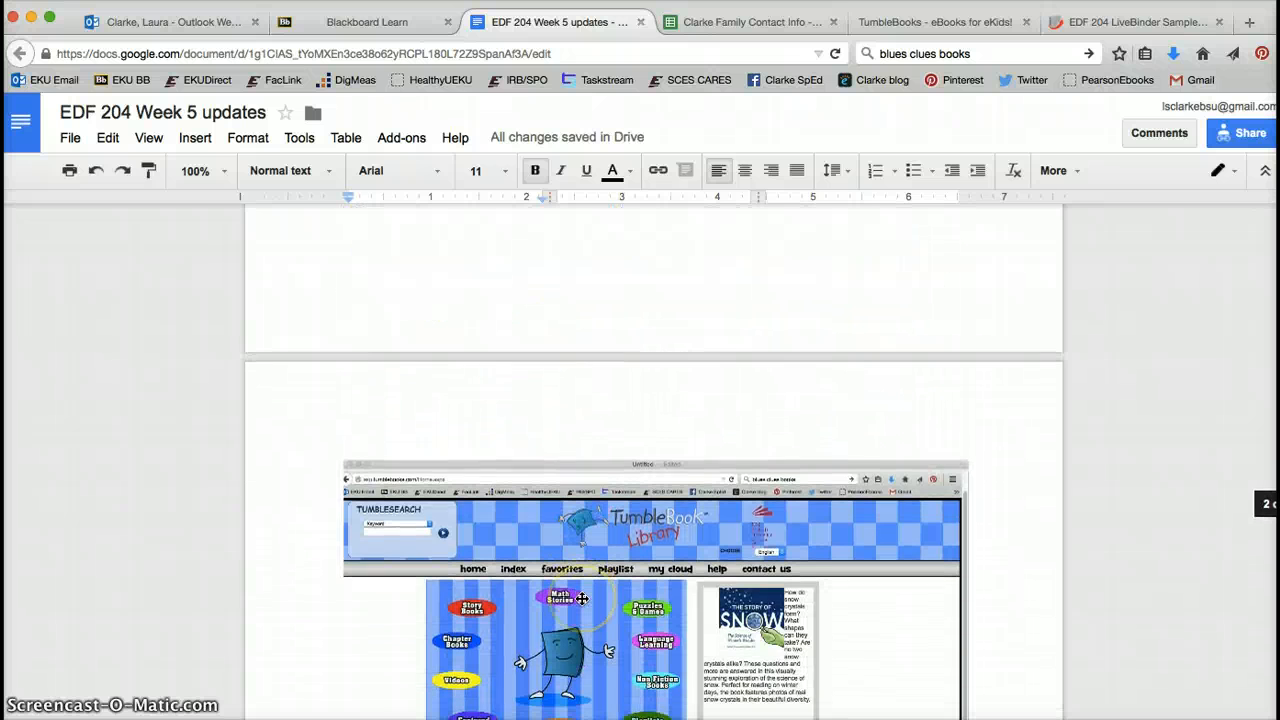
Step: Insert a page break before the "Here is an example of what I am looking for" heading
{"action": "scroll", "coordinate": [582, 598], "scroll_direction": "up", "scroll_amount": 10}
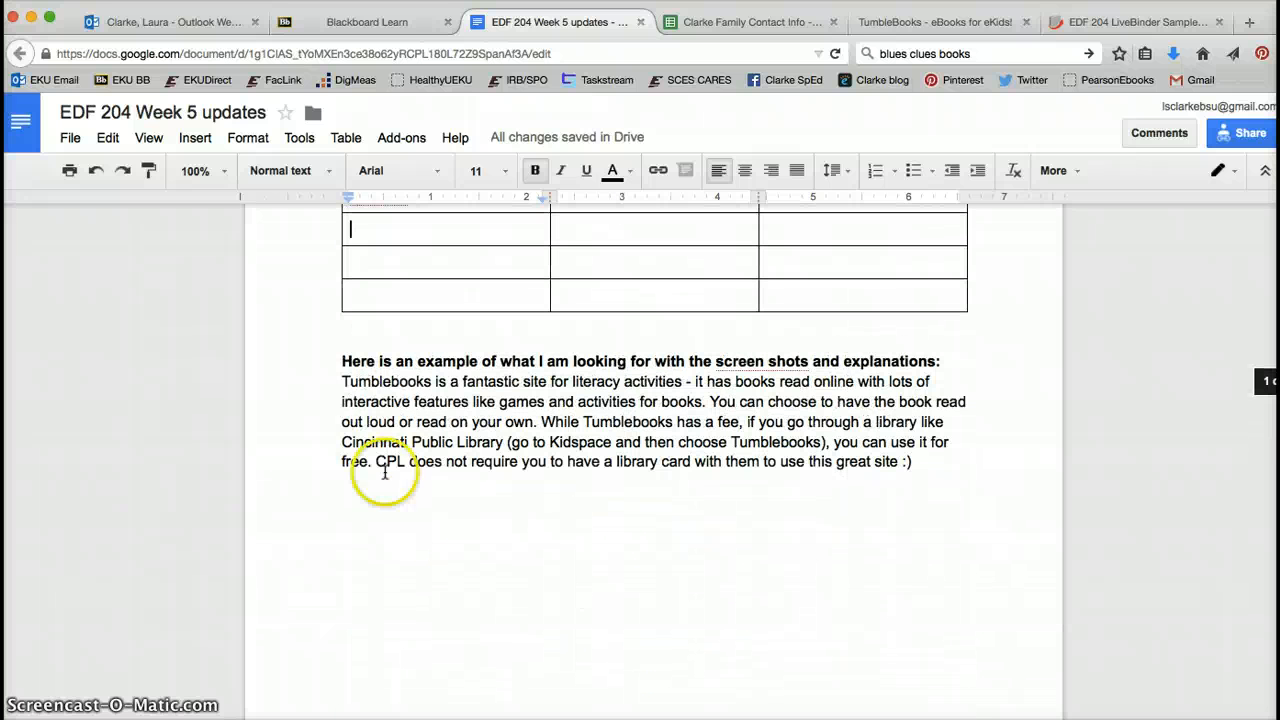
{"action": "left_click", "coordinate": [341, 361]}
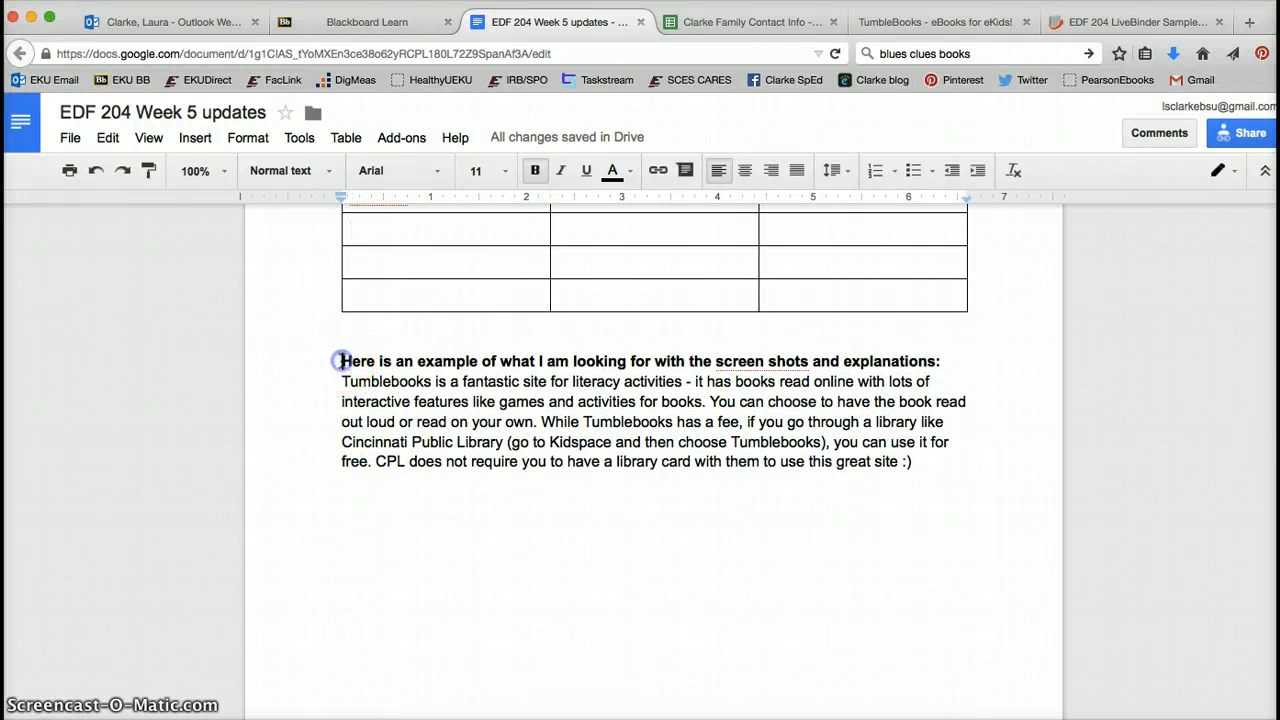
{"action": "left_click", "coordinate": [195, 137]}
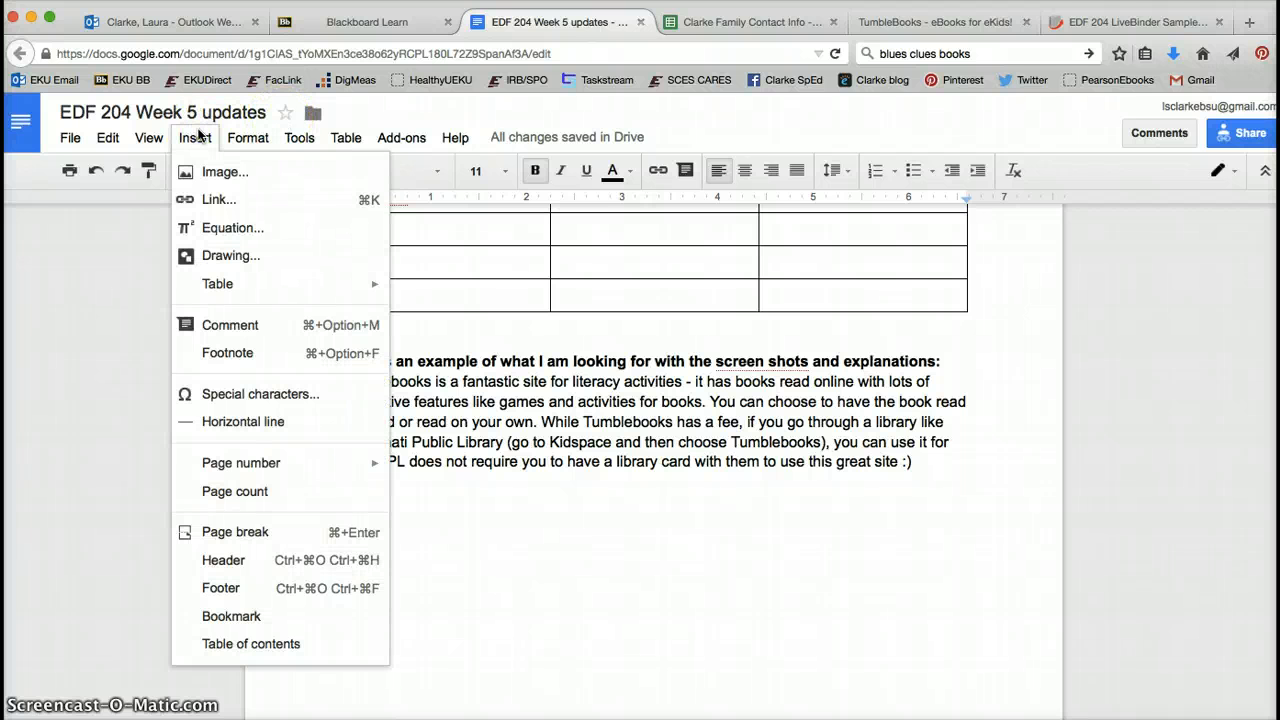
{"action": "left_click", "coordinate": [301, 532]}
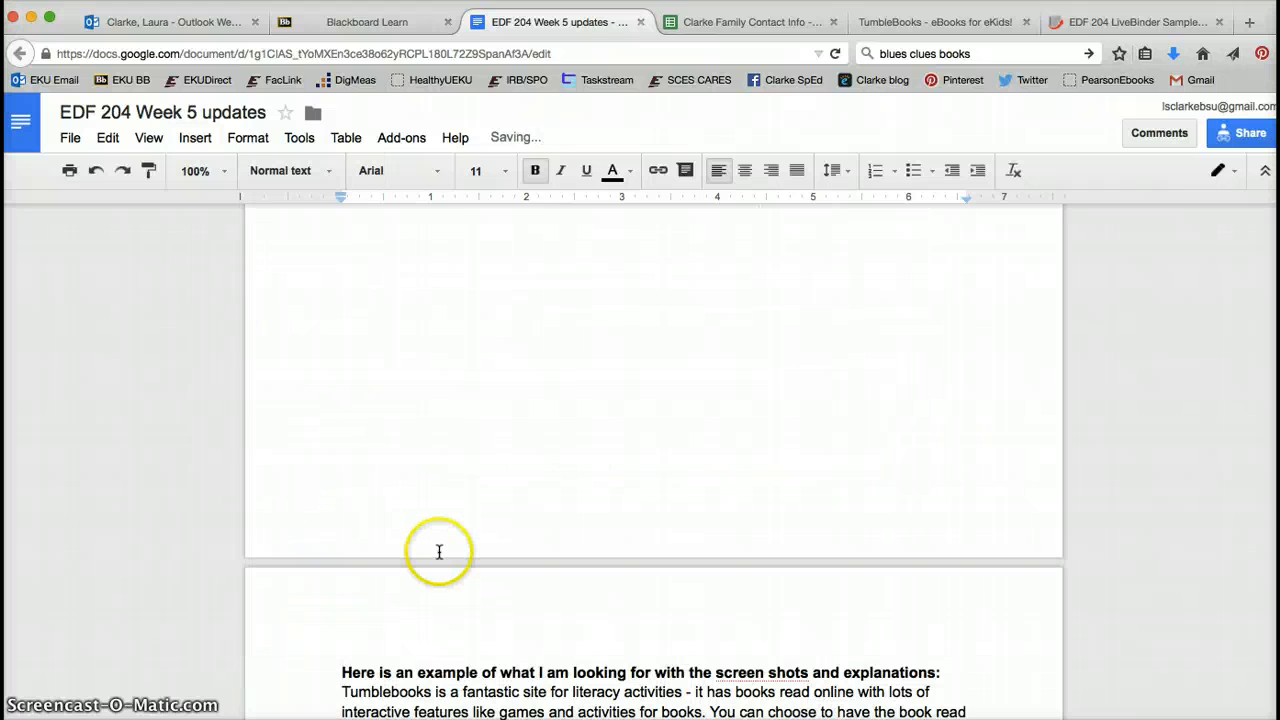
Step: Below the table, write "My favorite feature of classdojo is how I can modify the choices for reinforcement/data collection."
{"action": "scroll", "coordinate": [437, 551], "scroll_direction": "down", "scroll_amount": 3}
{"action": "scroll", "coordinate": [437, 551], "scroll_direction": "up", "scroll_amount": 4}
{"action": "left_click", "coordinate": [354, 417]}
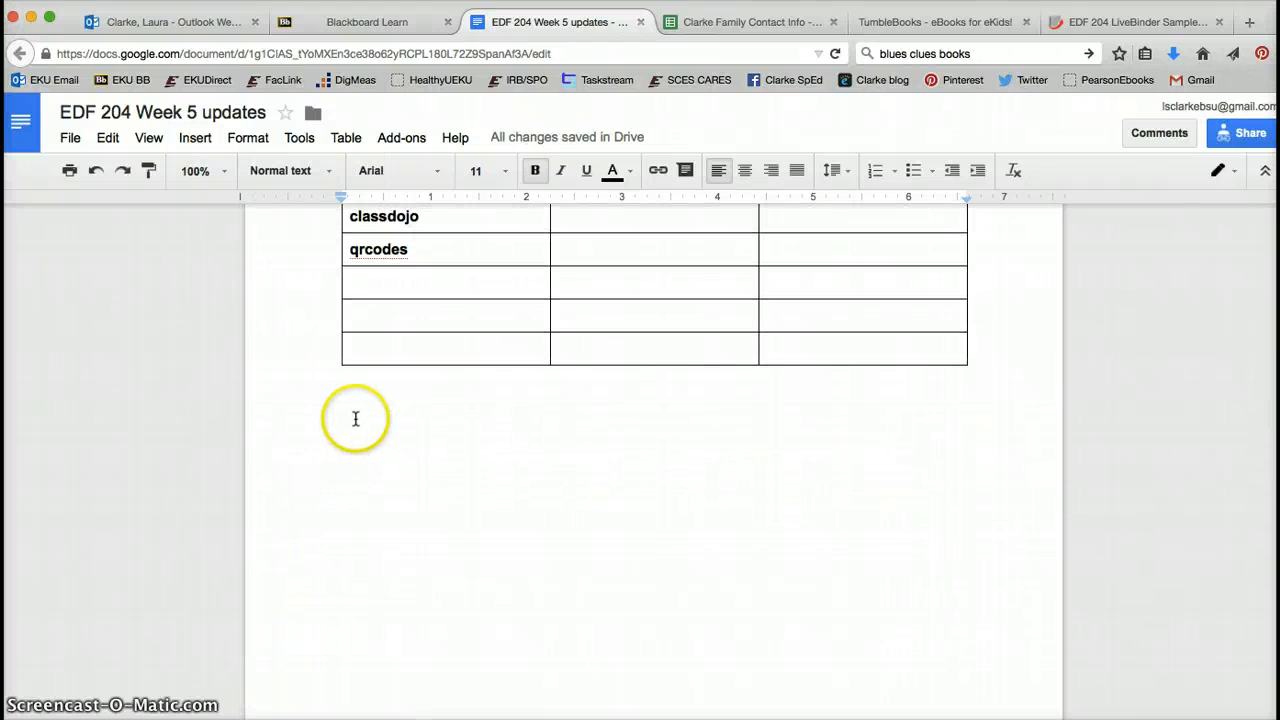
{"action": "left_click", "coordinate": [480, 323]}
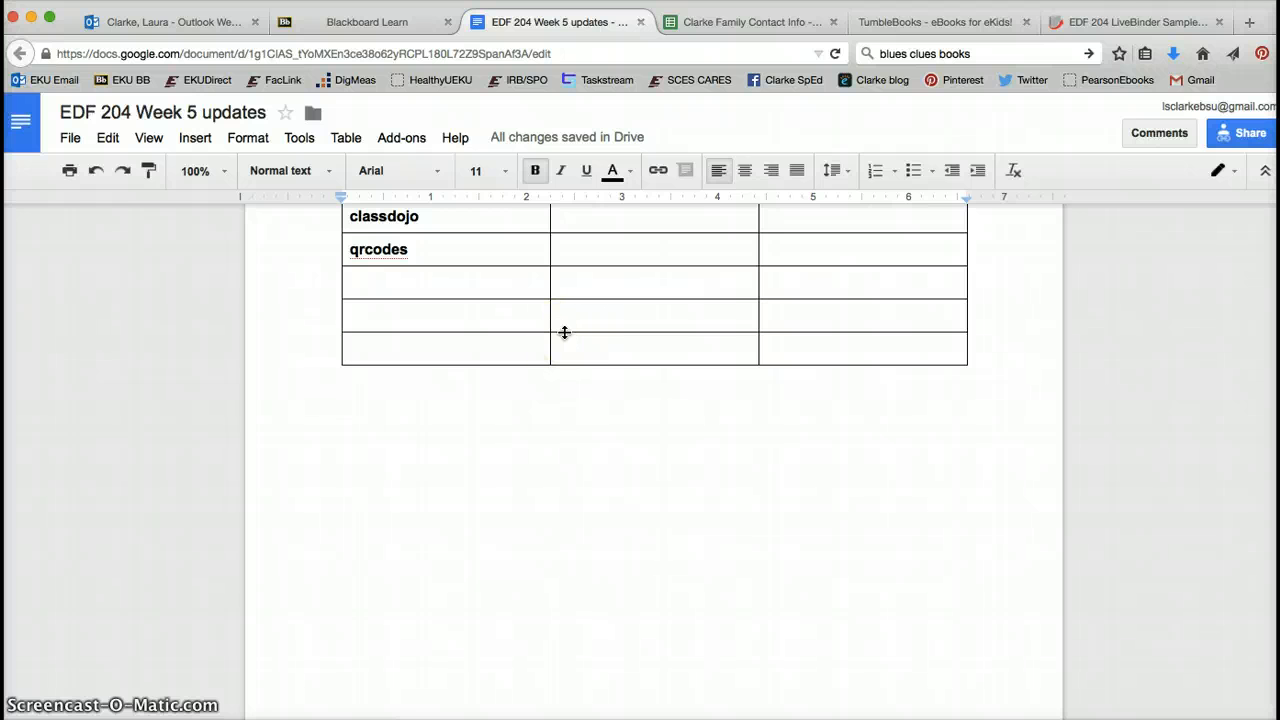
{"action": "type", "text": "My favorite"}
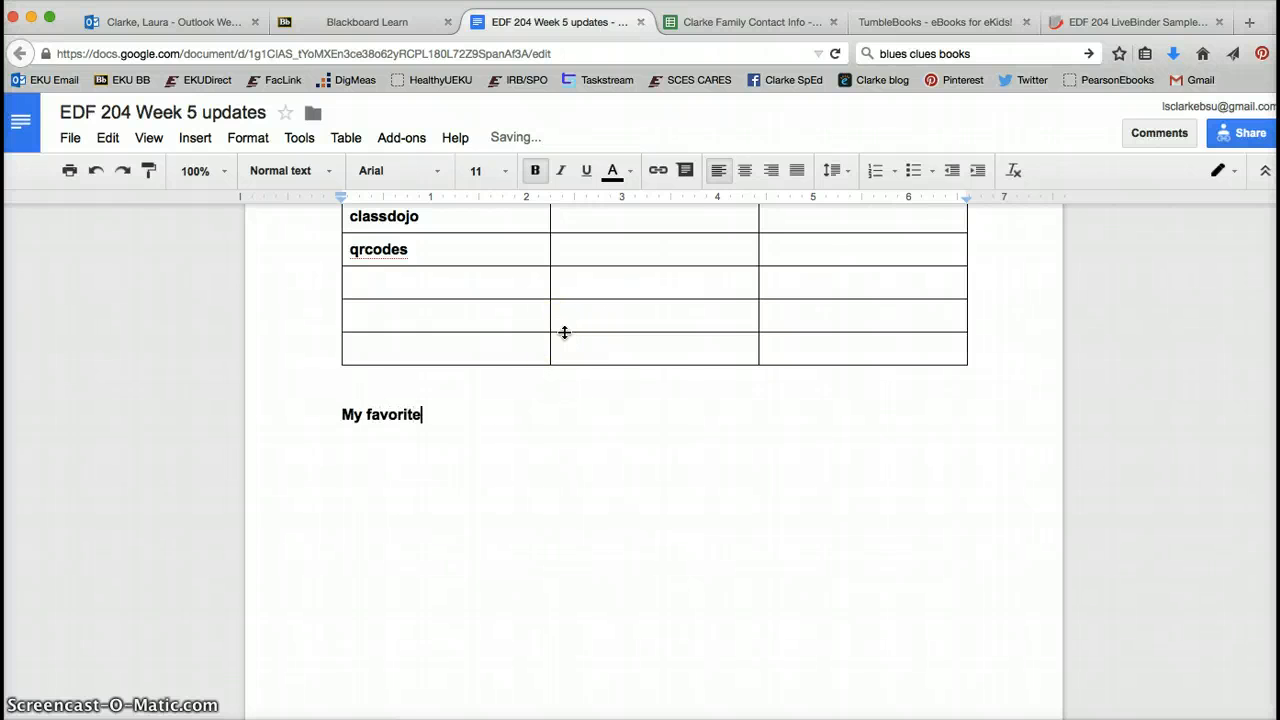
{"action": "type", "text": " feature of class"}
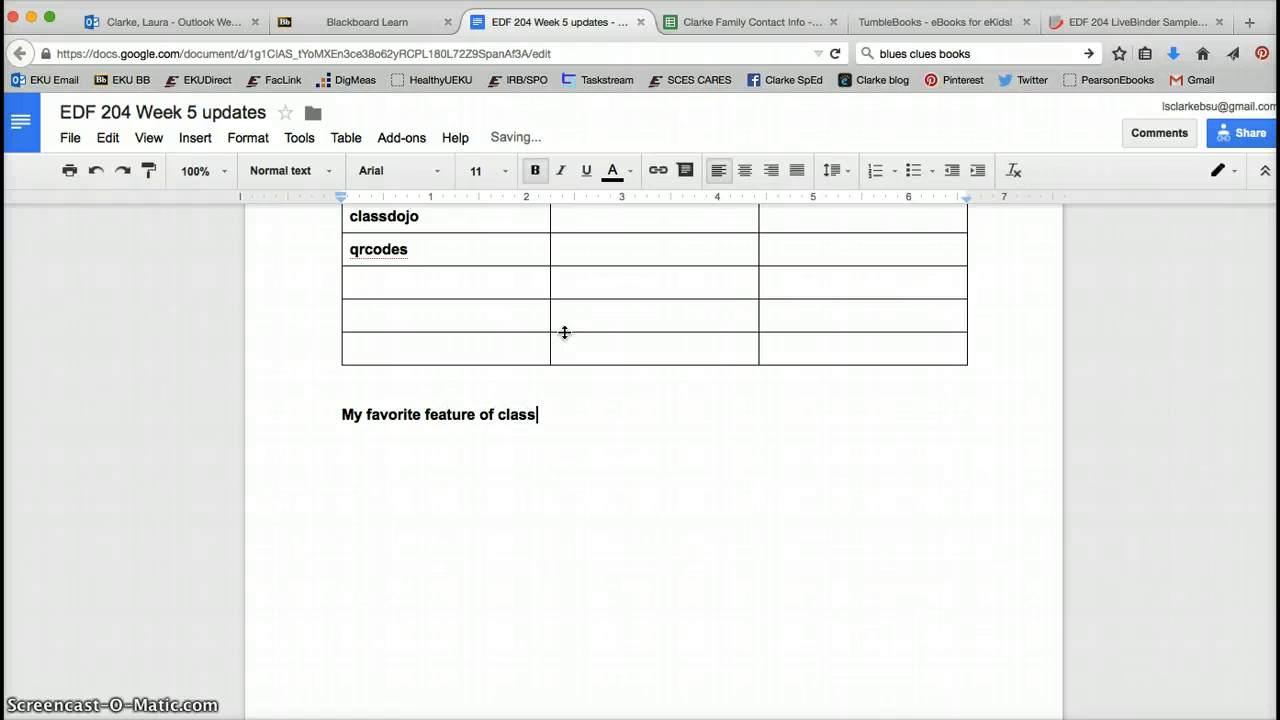
{"action": "type", "text": "dojo is how"}
{"action": "key", "text": "BackSpace"}
{"action": "key", "text": "BackSpace"}
{"action": "key", "text": "BackSpace"}
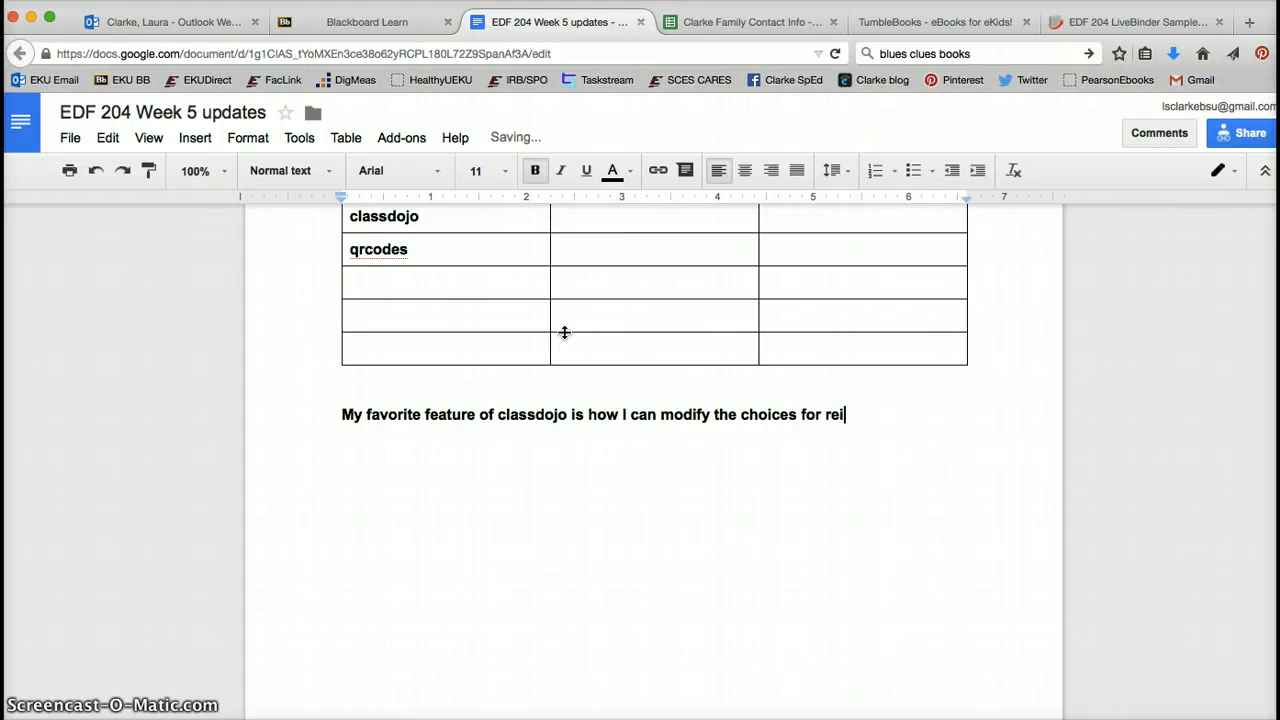
{"action": "type", "text": "nform"}
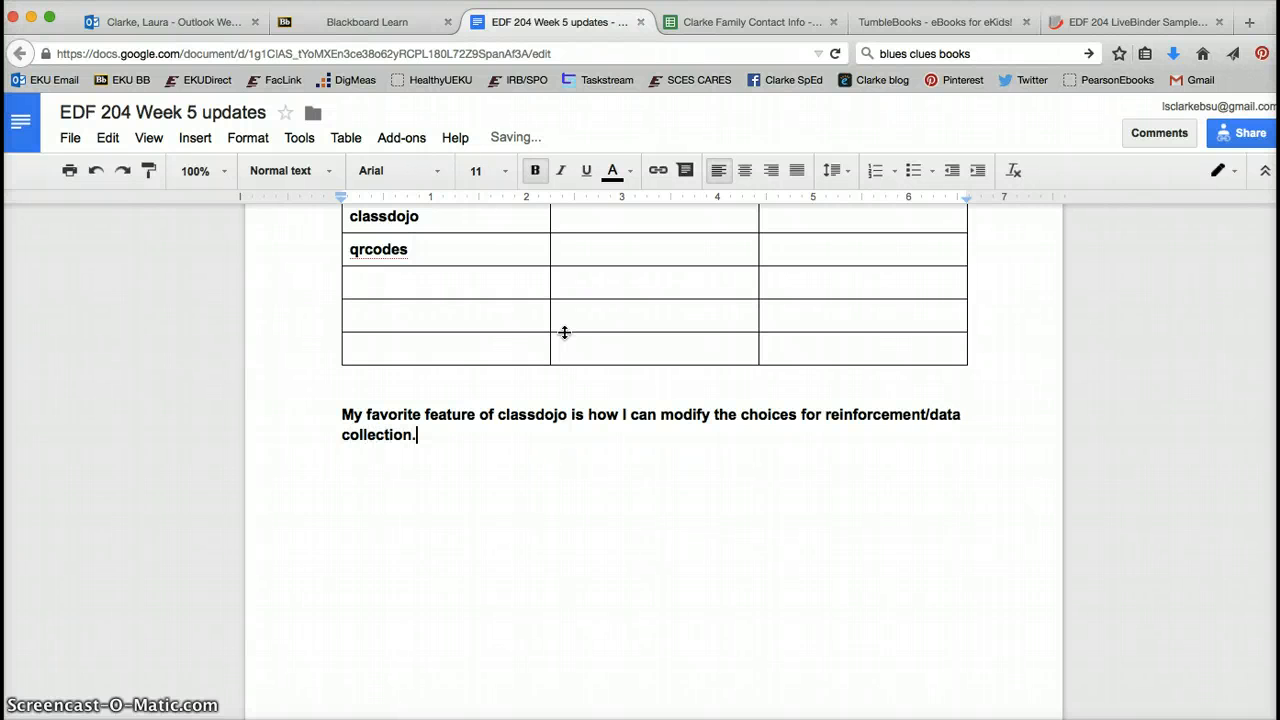
Step: Load the classdojo.com website in place of the TumbleBooks page
{"action": "left_click", "coordinate": [914, 22]}
{"action": "left_click", "coordinate": [608, 53]}
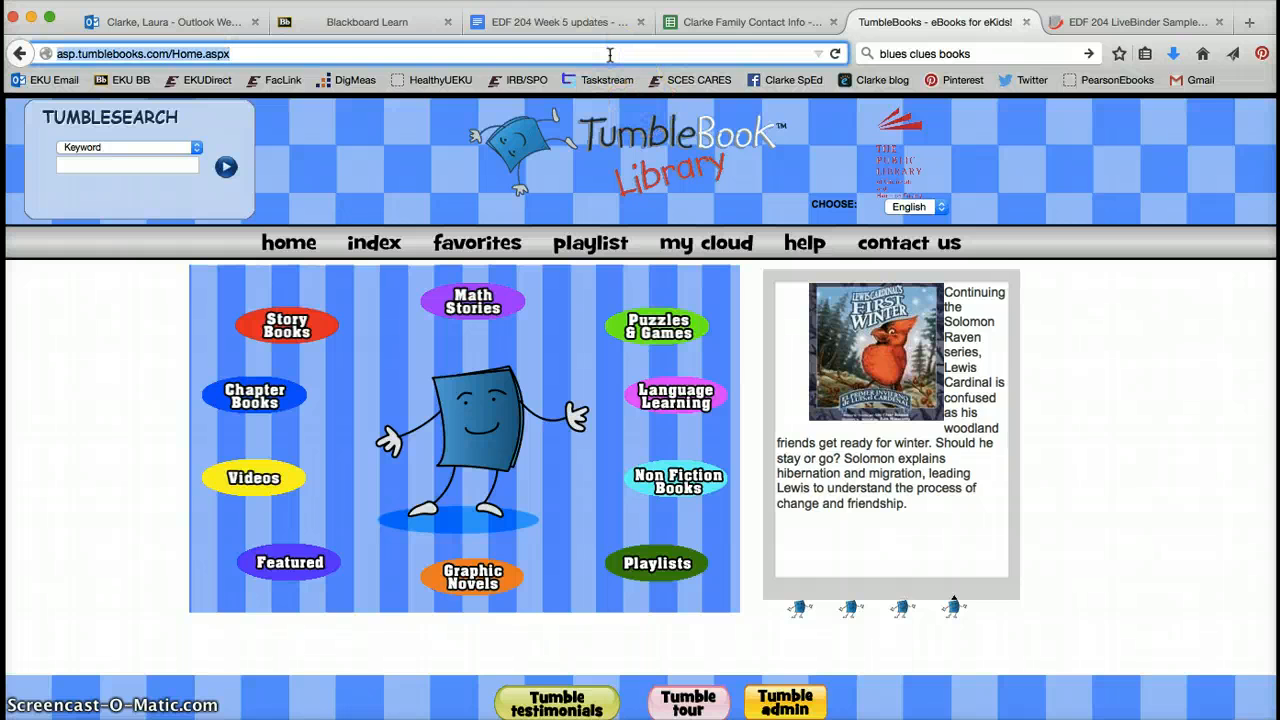
{"action": "type", "text": "cla"}
{"action": "key", "text": "Return"}
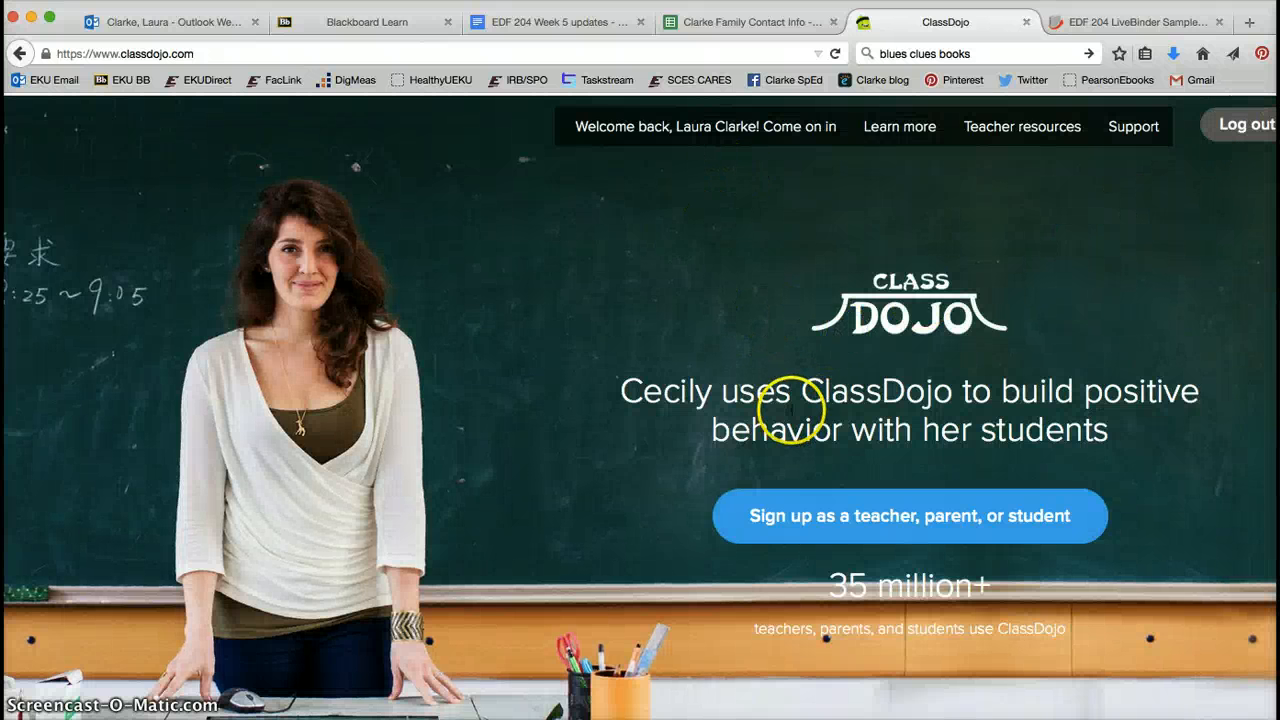
Step: Enter the ClassDojo teacher account and open the Big Bang Crew class's behaviors for editing
{"action": "left_click", "coordinate": [760, 127]}
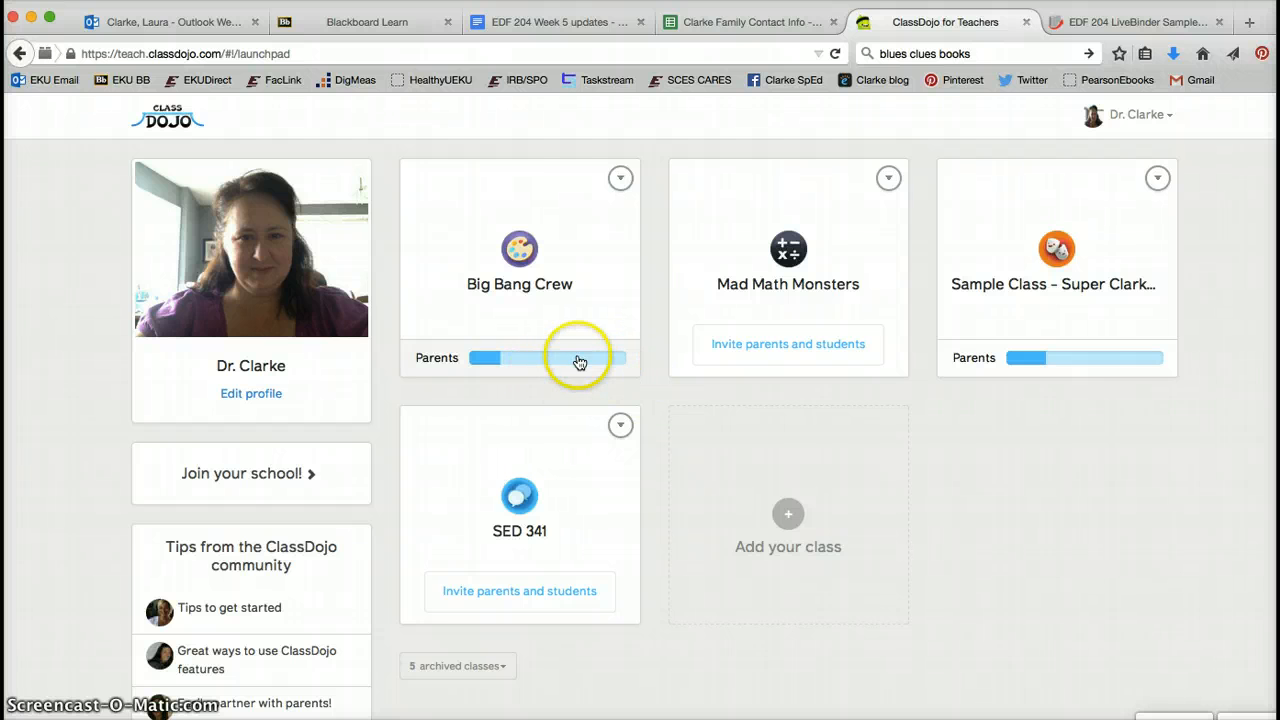
{"action": "left_click", "coordinate": [519, 252]}
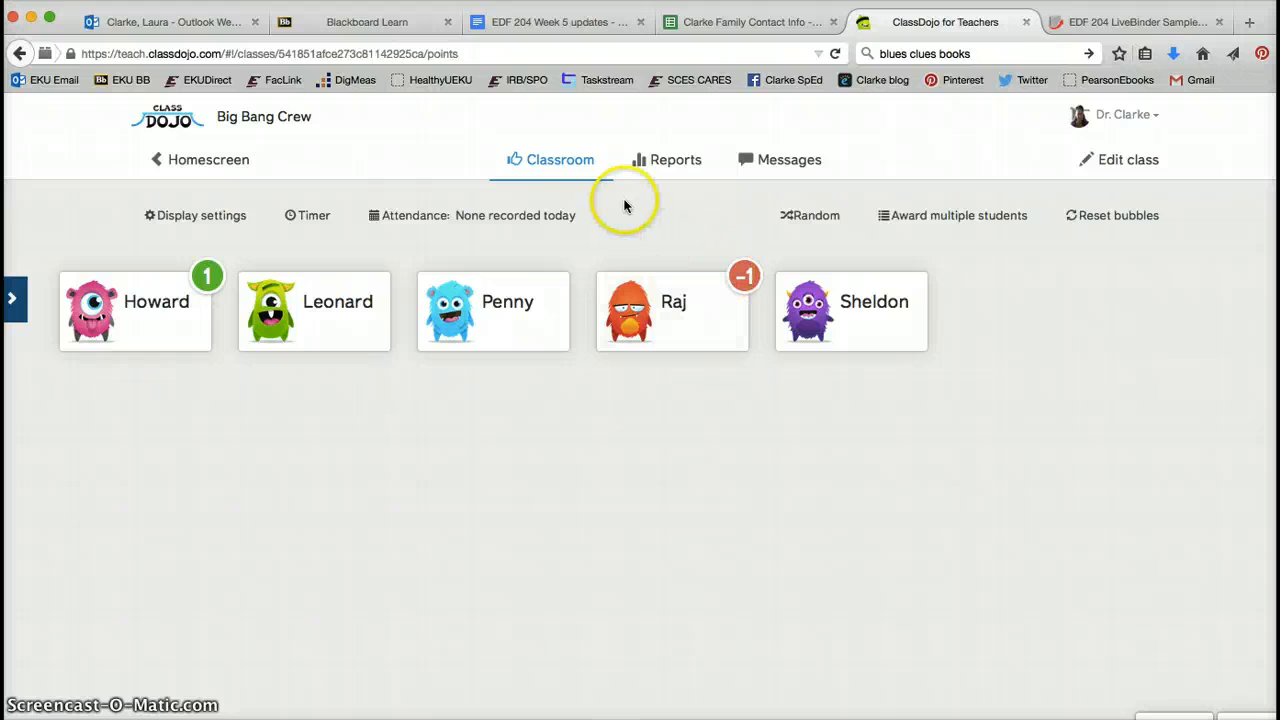
{"action": "left_click", "coordinate": [555, 162]}
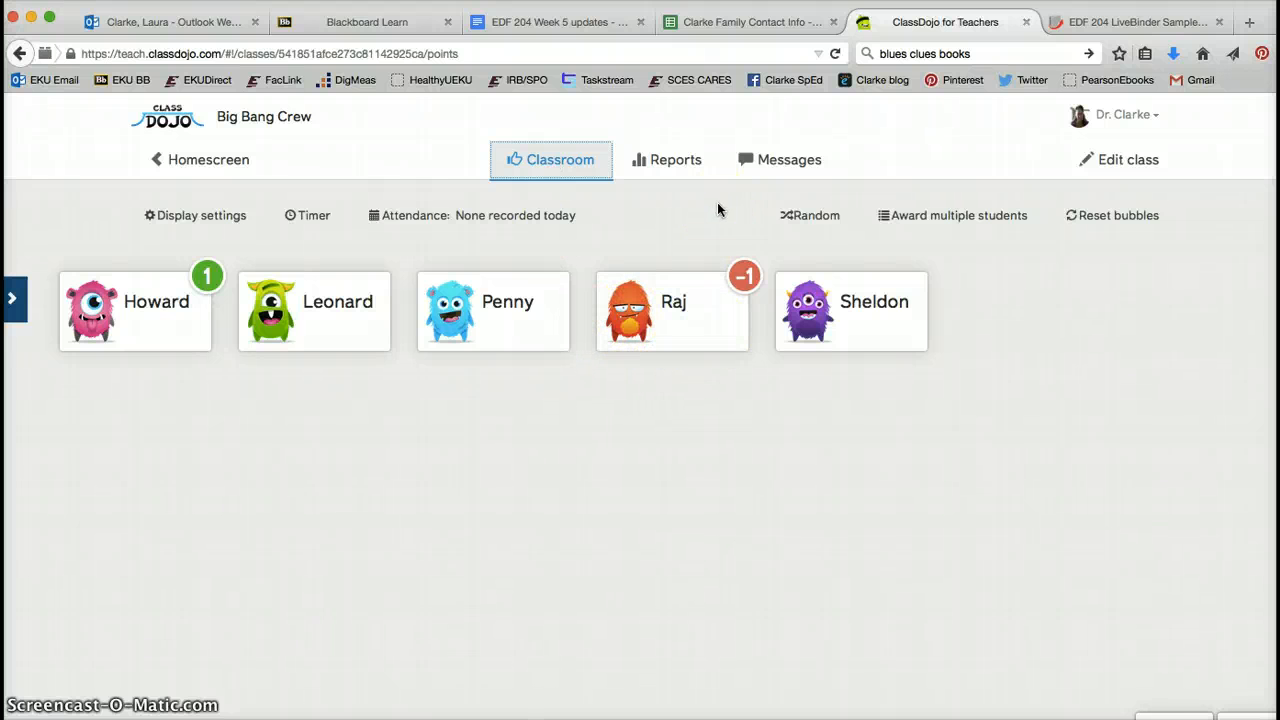
{"action": "left_click", "coordinate": [1125, 162]}
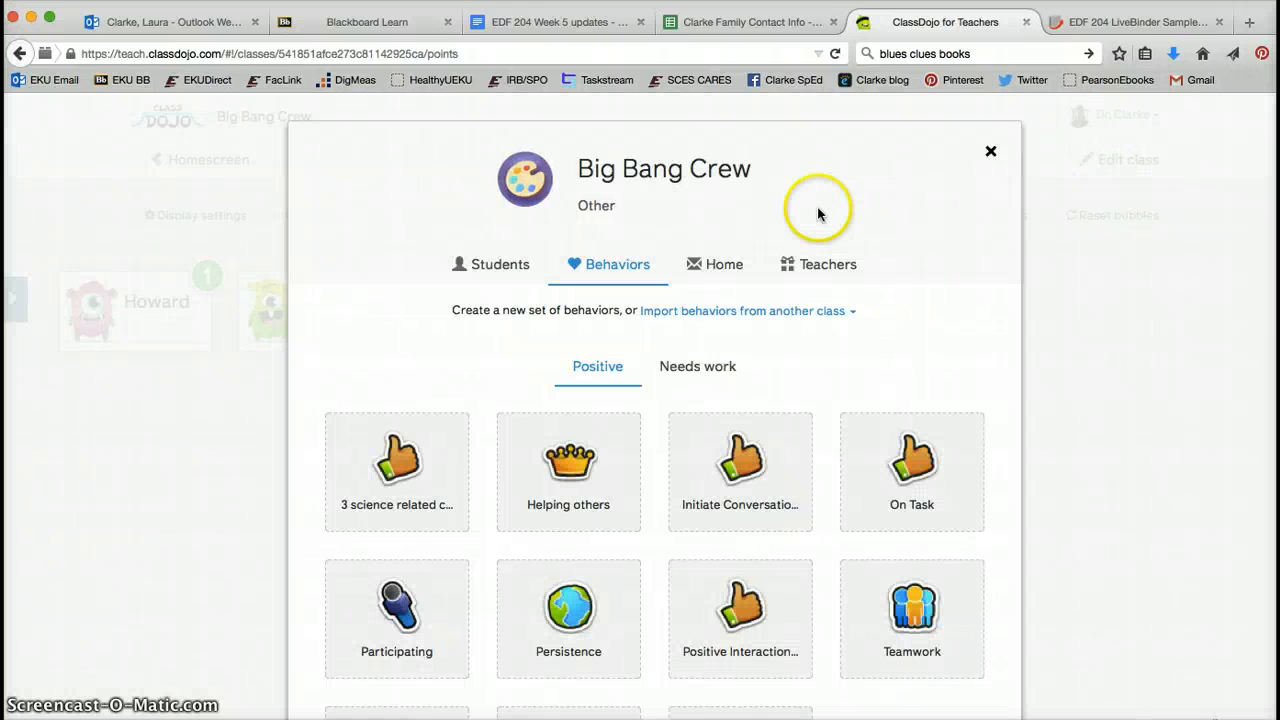
Step: Add a positive behavior named "praise for peers" with the award ribbon icon and save it
{"action": "scroll", "coordinate": [609, 260], "scroll_direction": "down", "scroll_amount": 3}
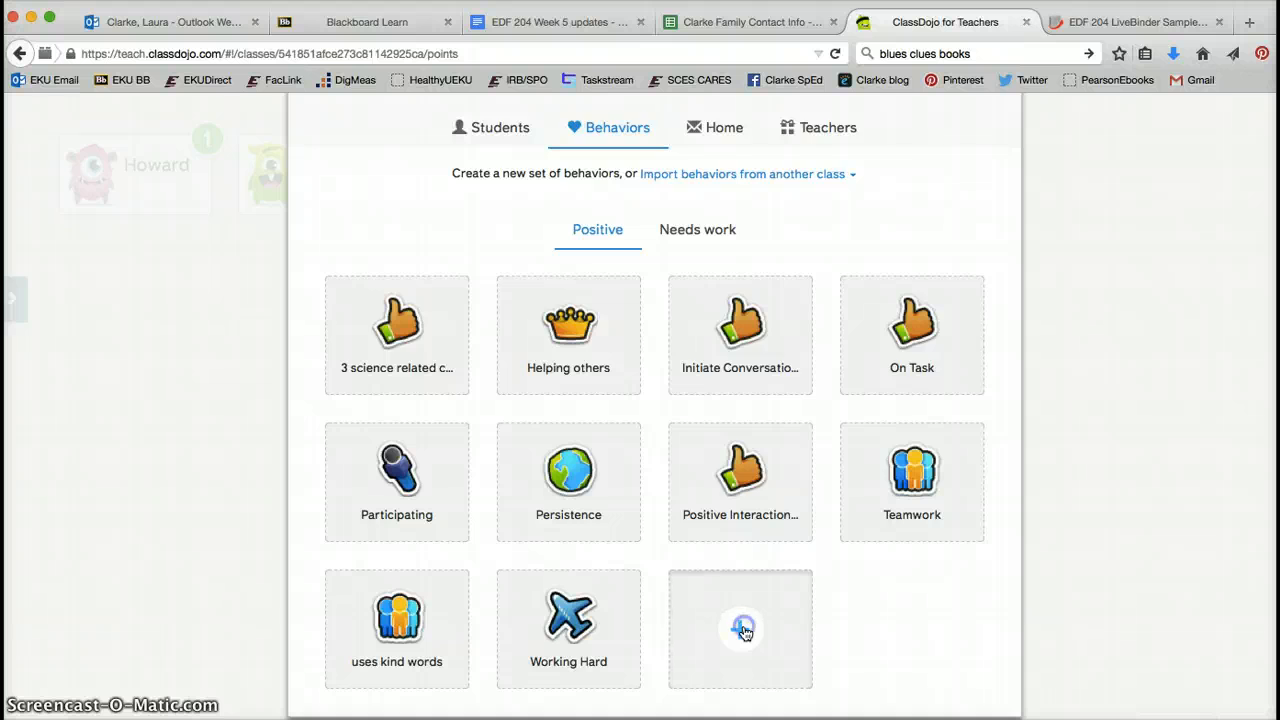
{"action": "left_click", "coordinate": [743, 632]}
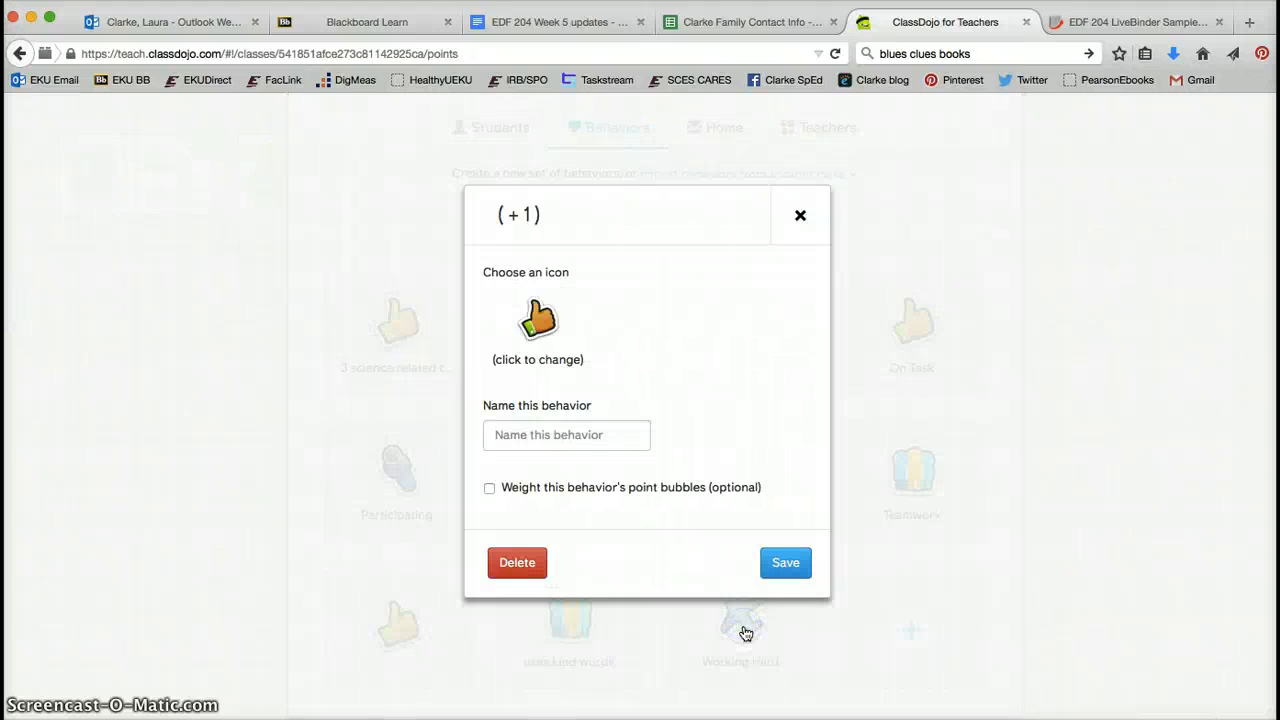
{"action": "left_click", "coordinate": [572, 435]}
{"action": "type", "text": "praise f"}
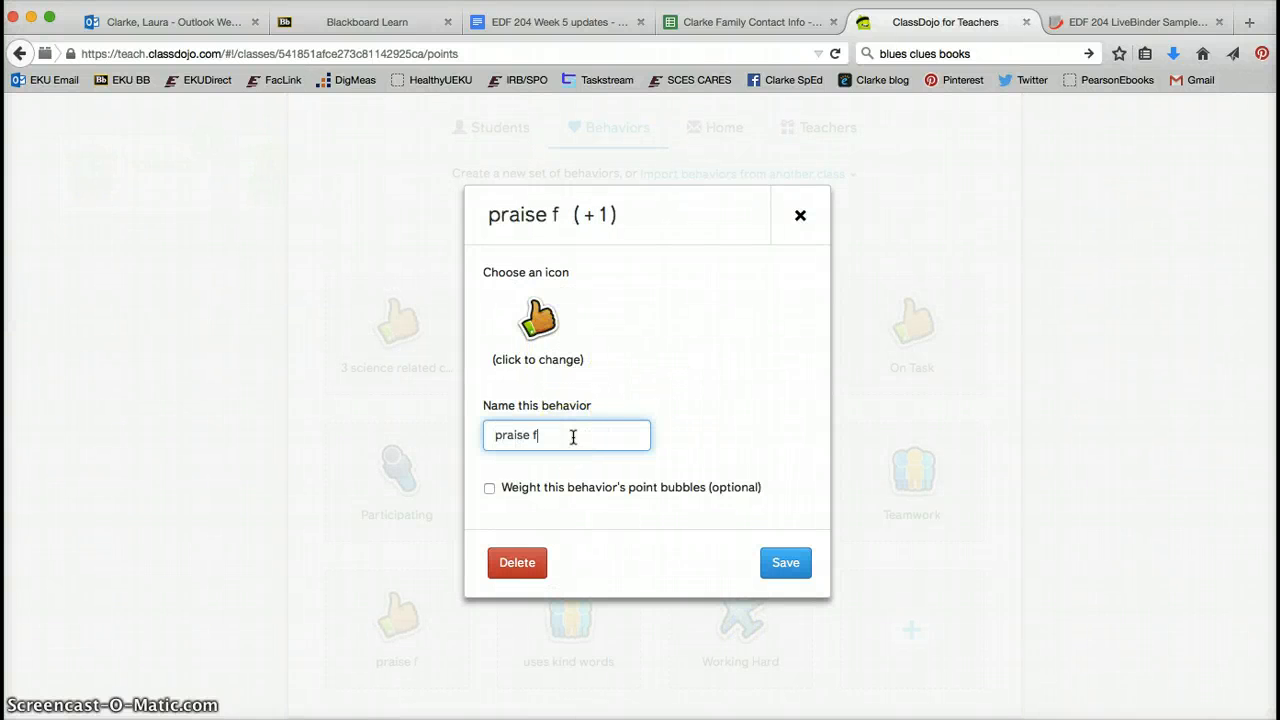
{"action": "type", "text": "or peers"}
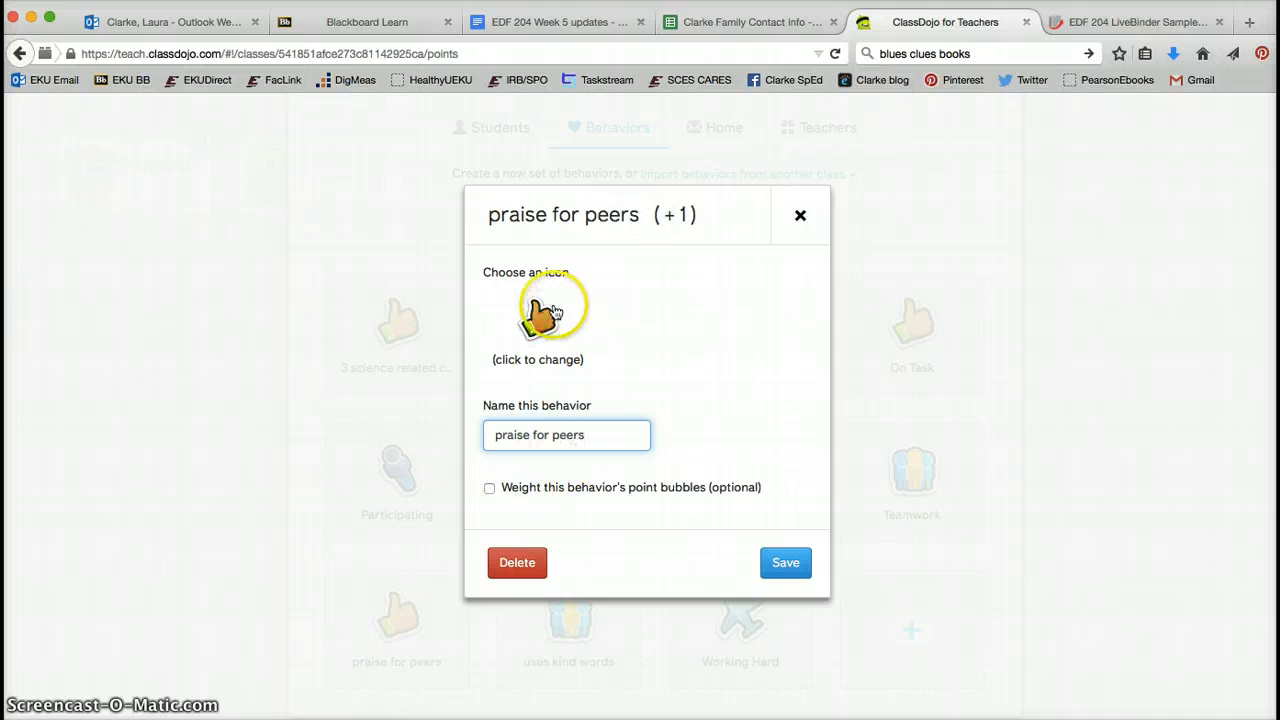
{"action": "left_click", "coordinate": [553, 312]}
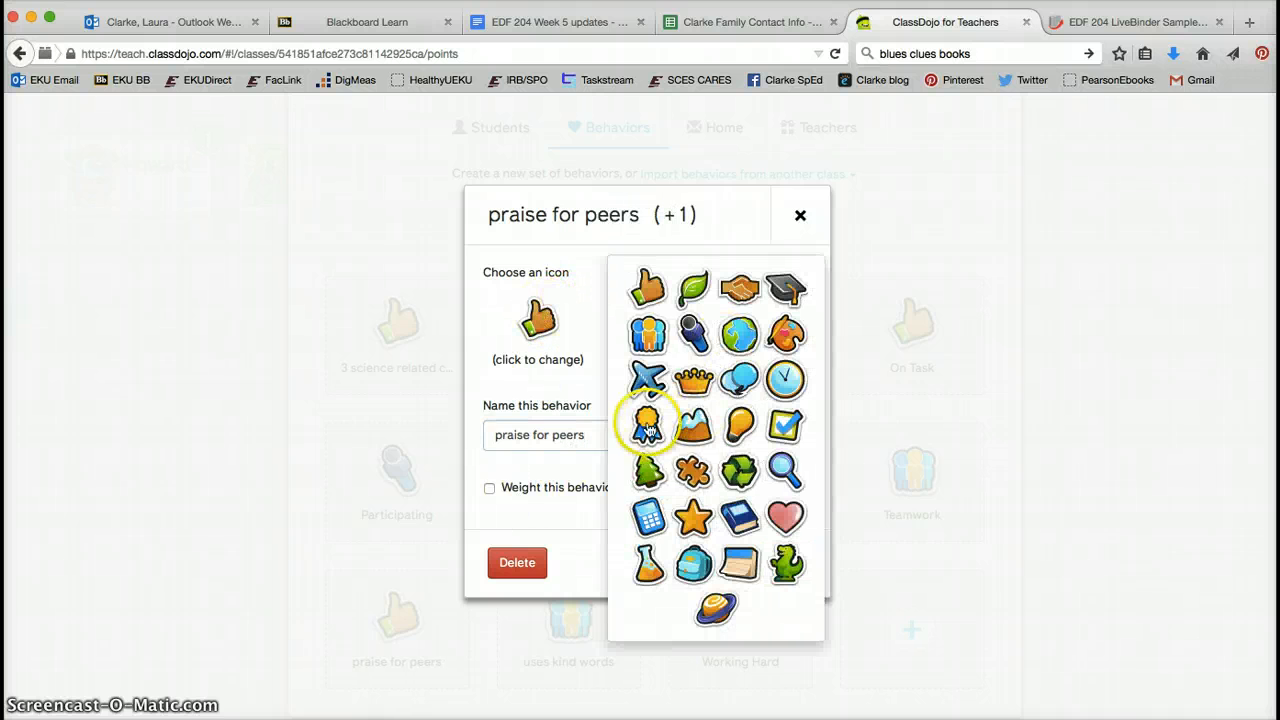
{"action": "left_click", "coordinate": [647, 425]}
{"action": "left_click", "coordinate": [785, 561]}
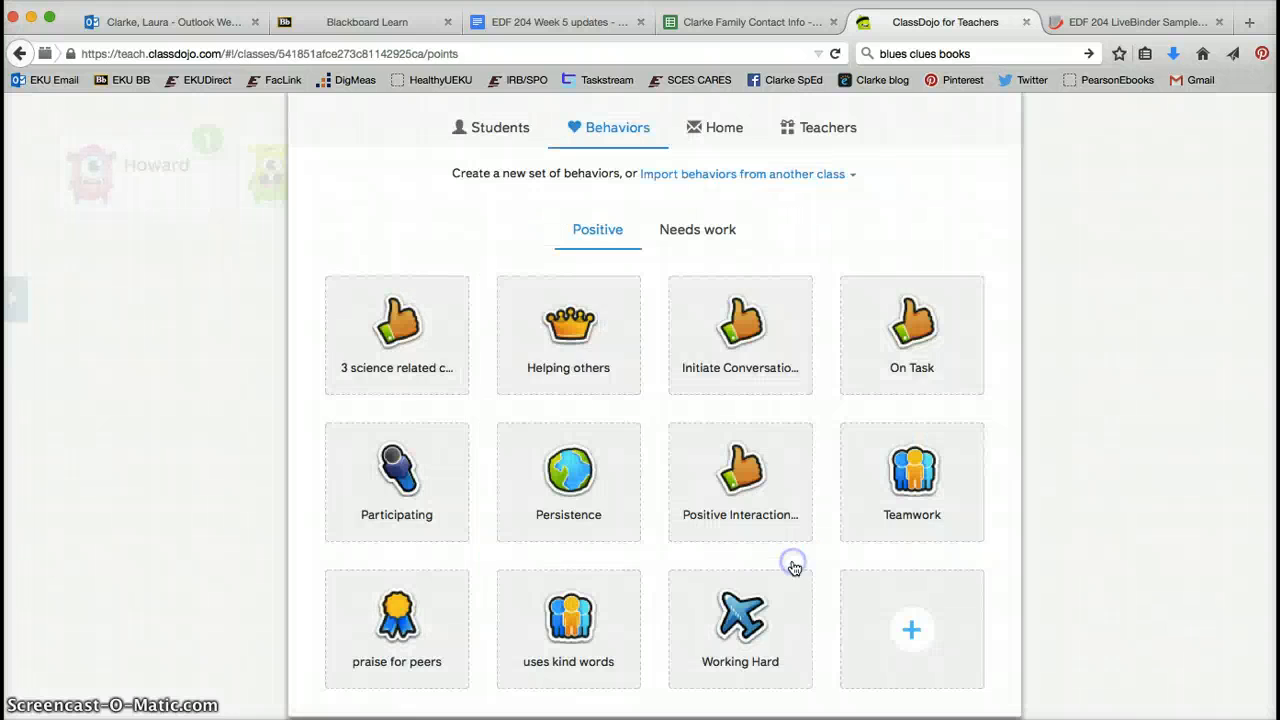
Step: Add a Needs work behavior named "inappropriate conversation about girls" with the red T-shirt icon and save it
{"action": "left_click", "coordinate": [682, 232]}
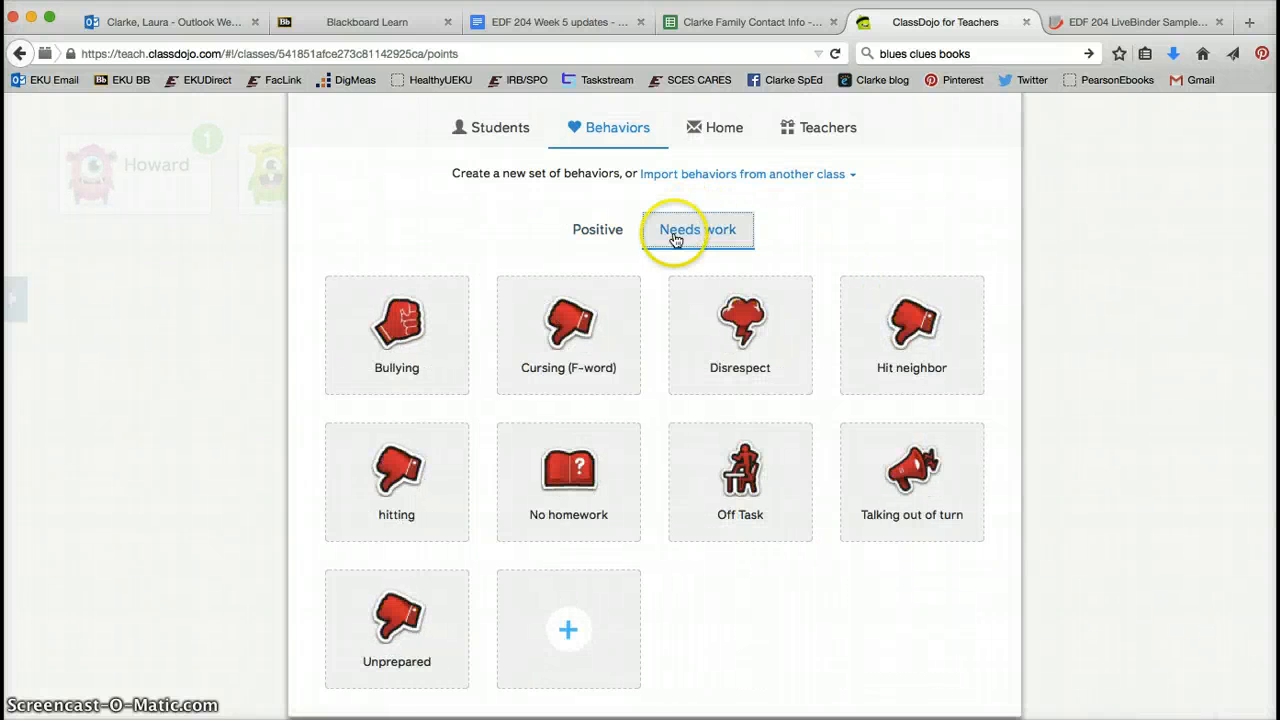
{"action": "left_click", "coordinate": [570, 630]}
{"action": "left_click", "coordinate": [560, 347]}
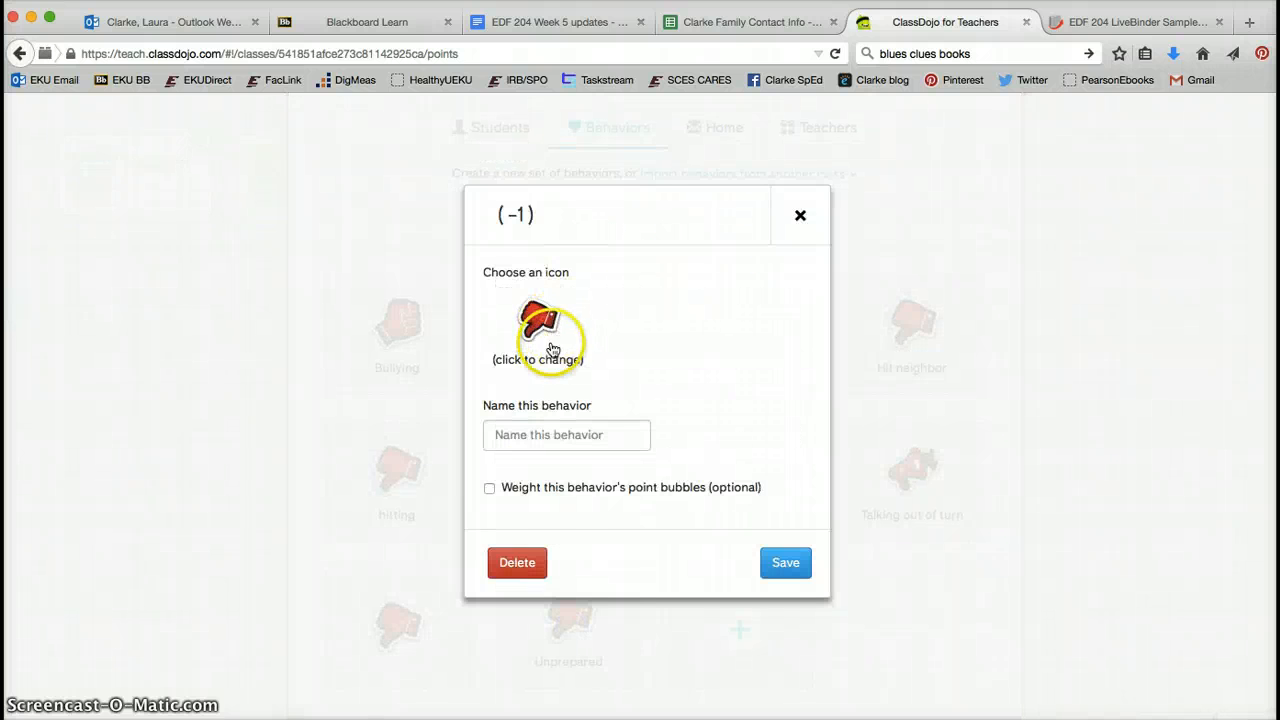
{"action": "left_click", "coordinate": [545, 325]}
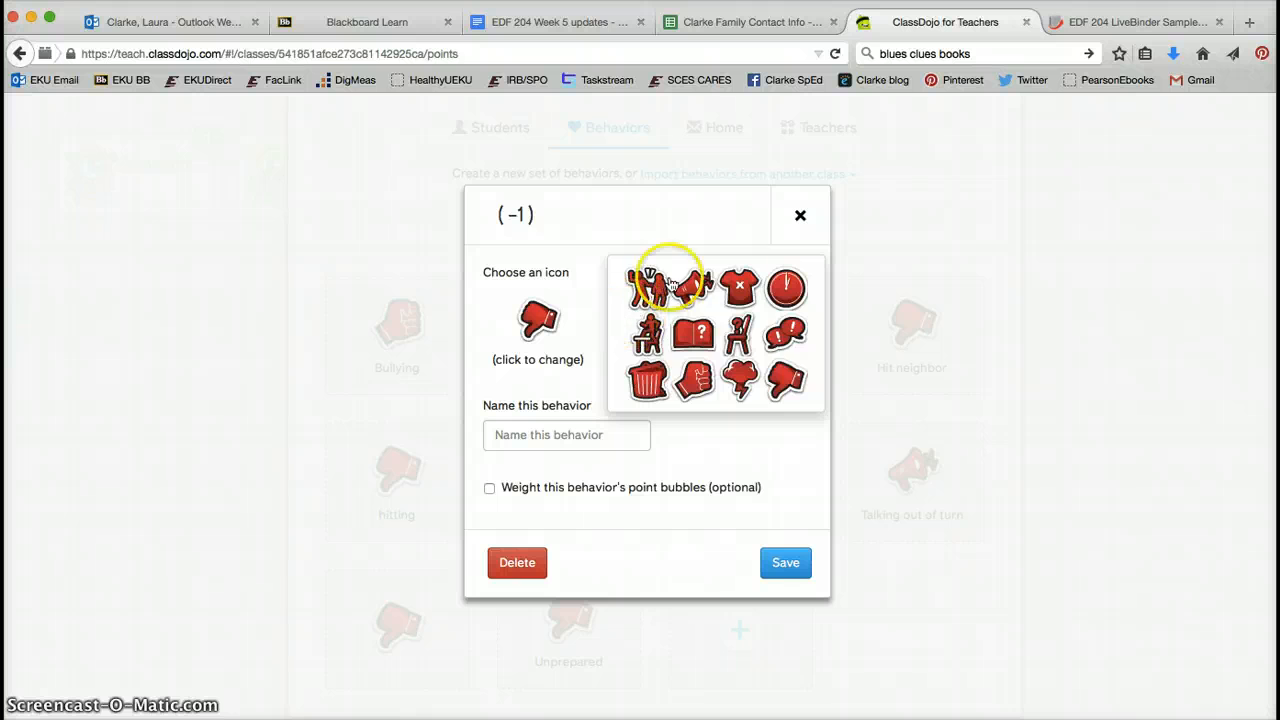
{"action": "left_click", "coordinate": [738, 287]}
{"action": "left_click", "coordinate": [591, 434]}
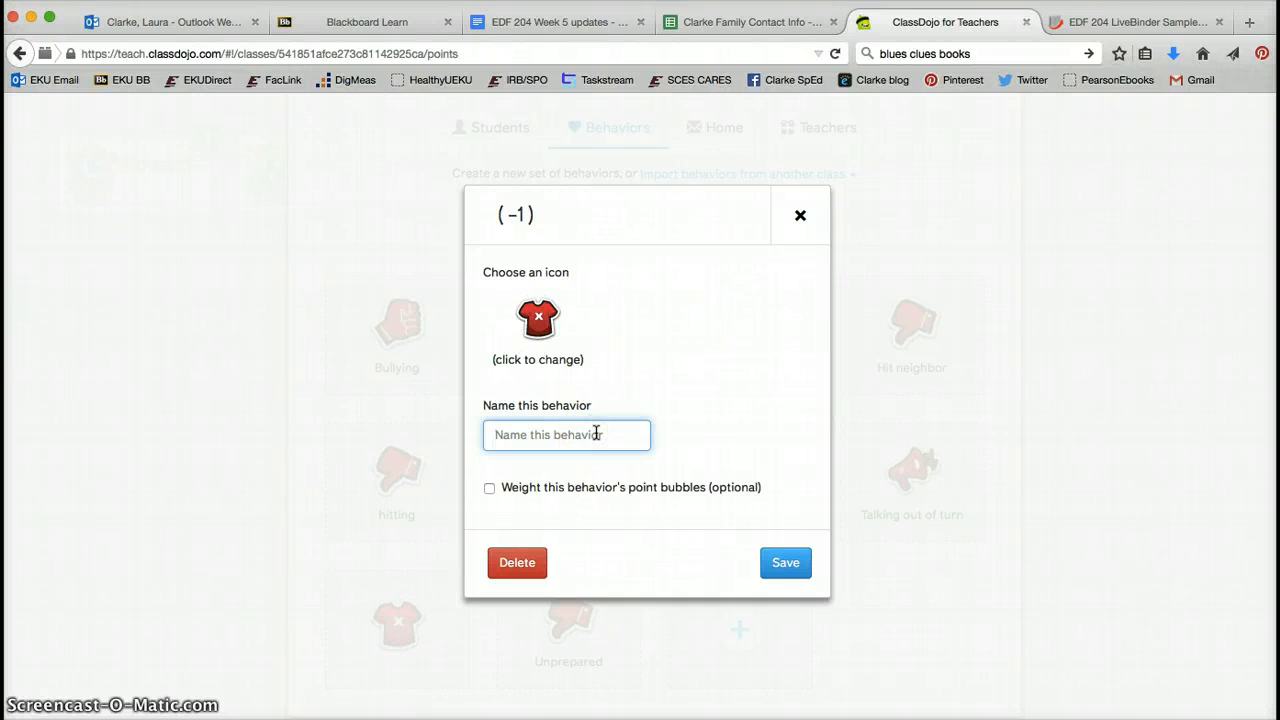
{"action": "type", "text": "inappropriate conv"}
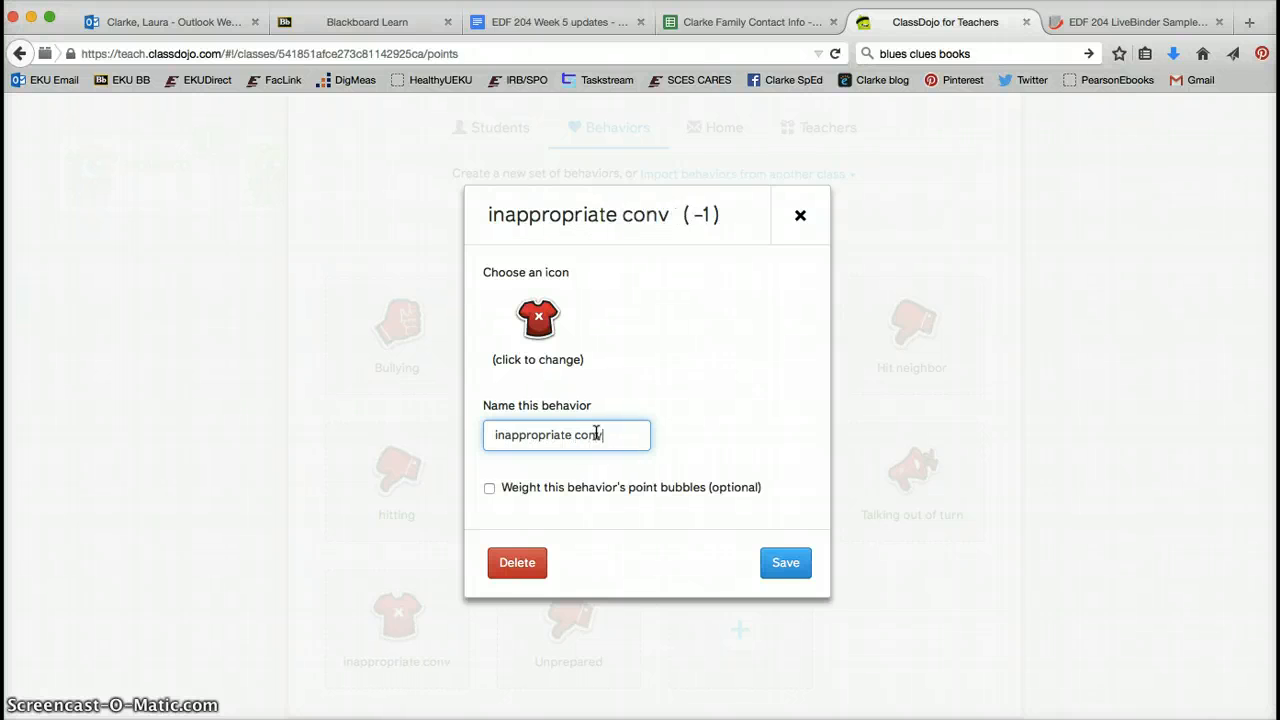
{"action": "type", "text": "ersation about girls"}
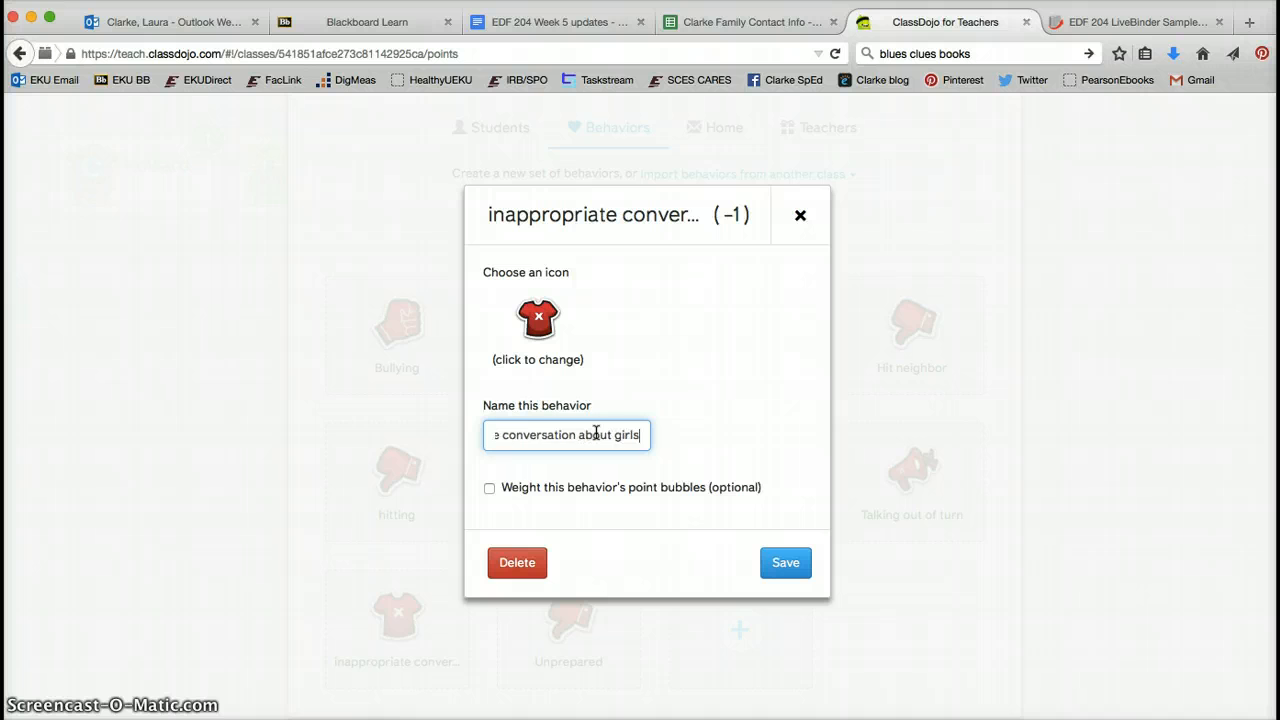
{"action": "left_click", "coordinate": [788, 561]}
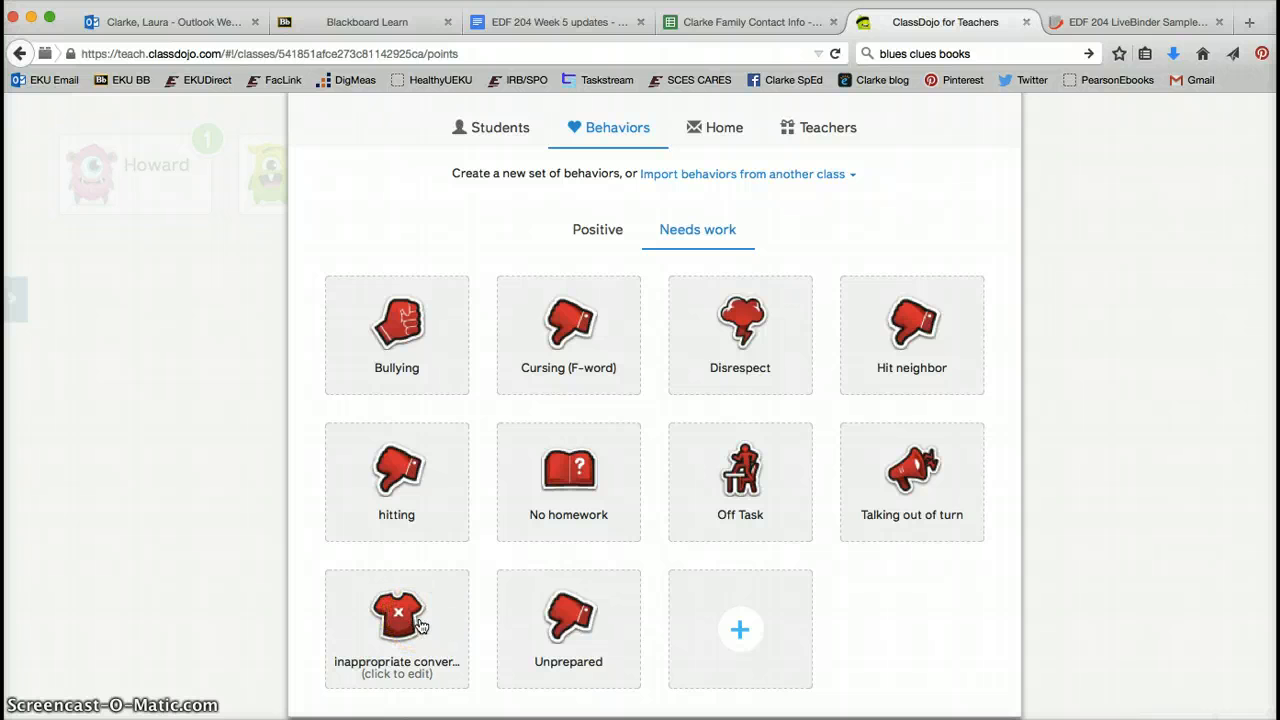
{"action": "left_click", "coordinate": [442, 614]}
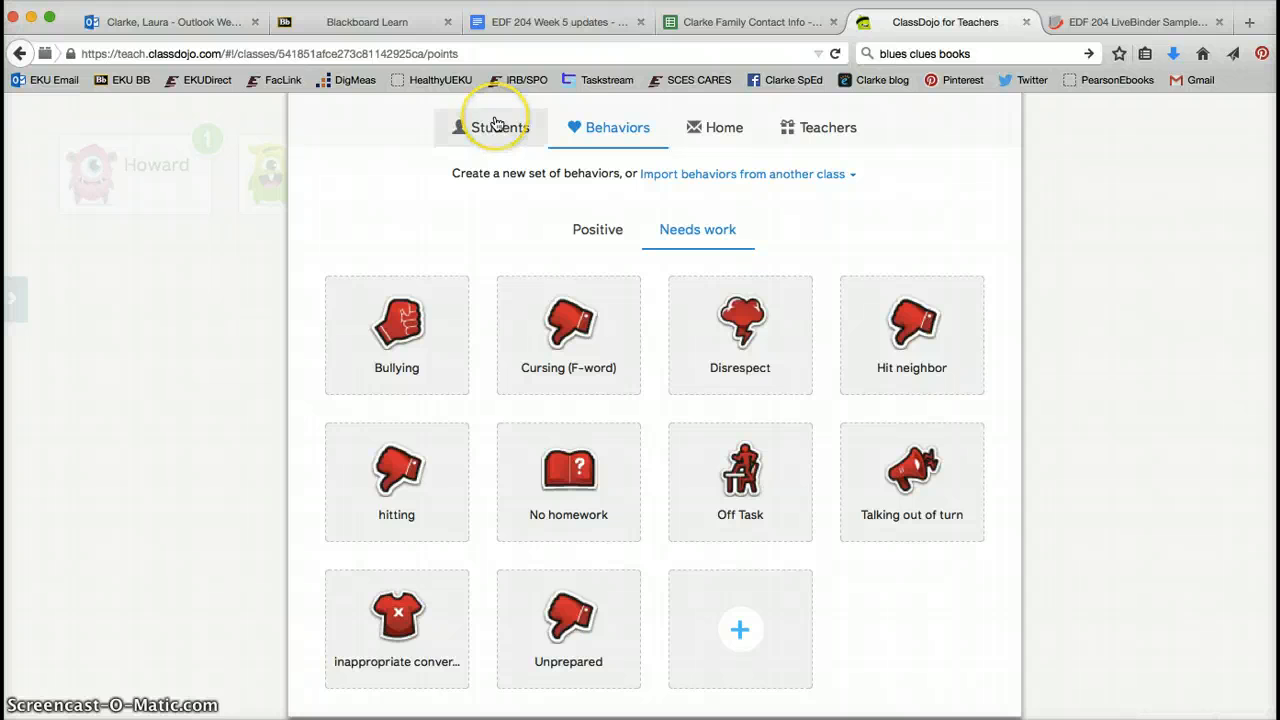
{"action": "left_click", "coordinate": [625, 342]}
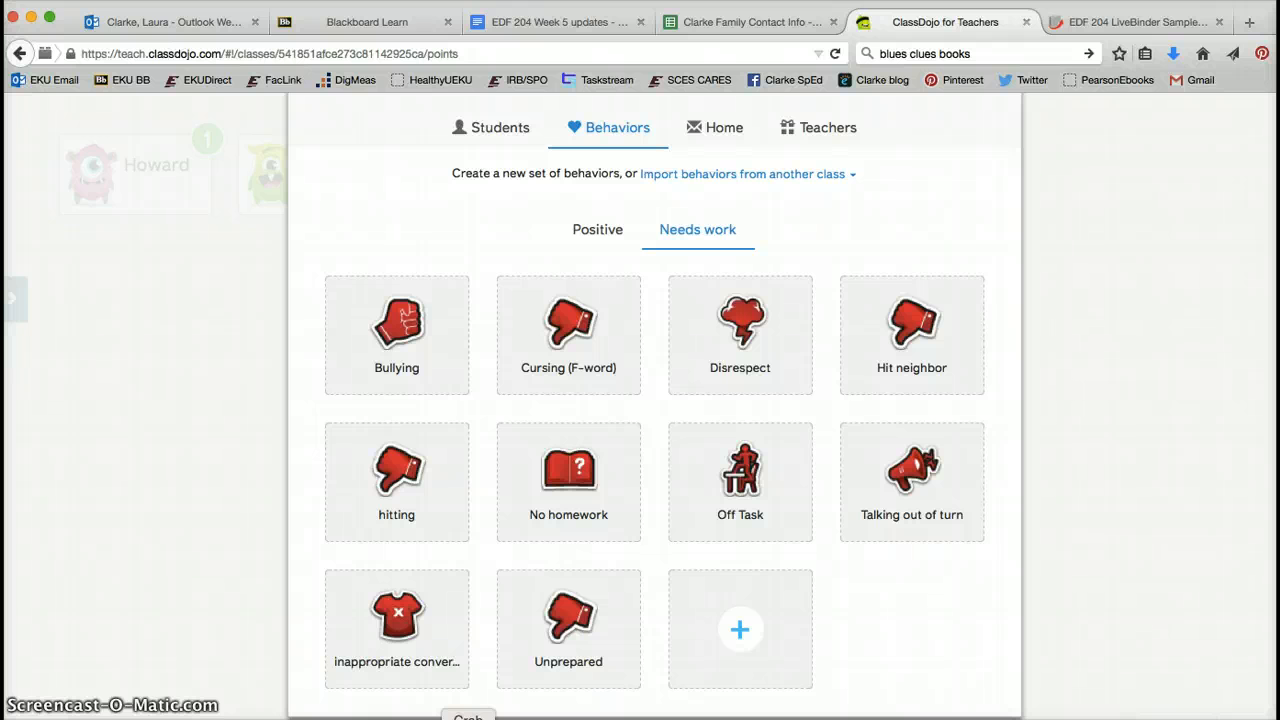
Step: Switch to Grab and capture the browser window showing the ClassDojo Needs work behaviors
{"action": "left_click", "coordinate": [468, 718]}
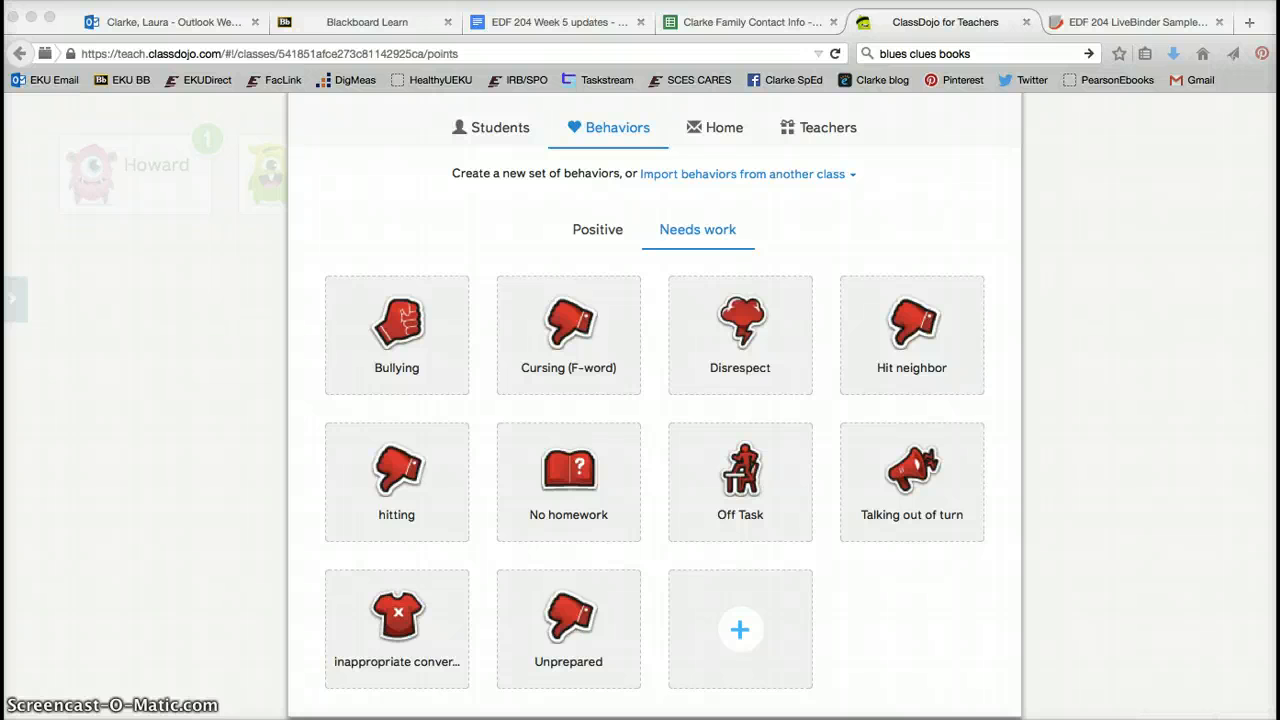
{"action": "left_click", "coordinate": [197, 1]}
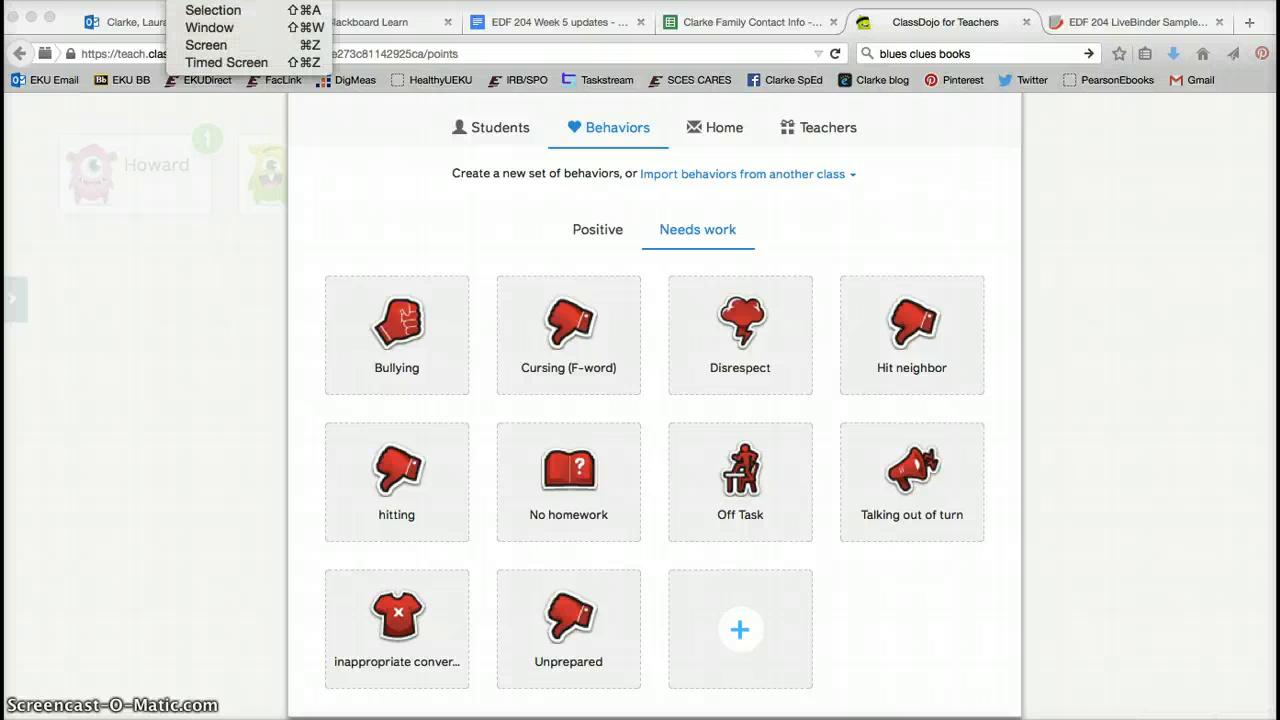
{"action": "left_click", "coordinate": [230, 35]}
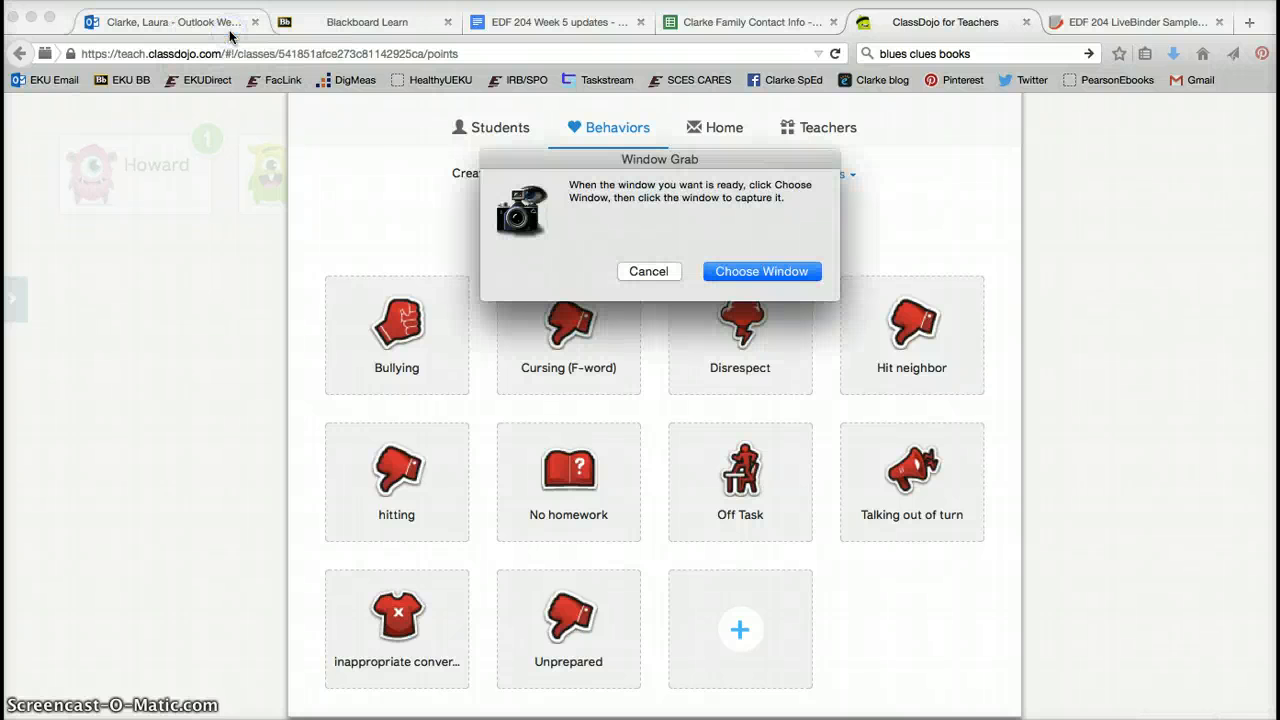
{"action": "left_click", "coordinate": [762, 271]}
{"action": "left_click", "coordinate": [257, 330]}
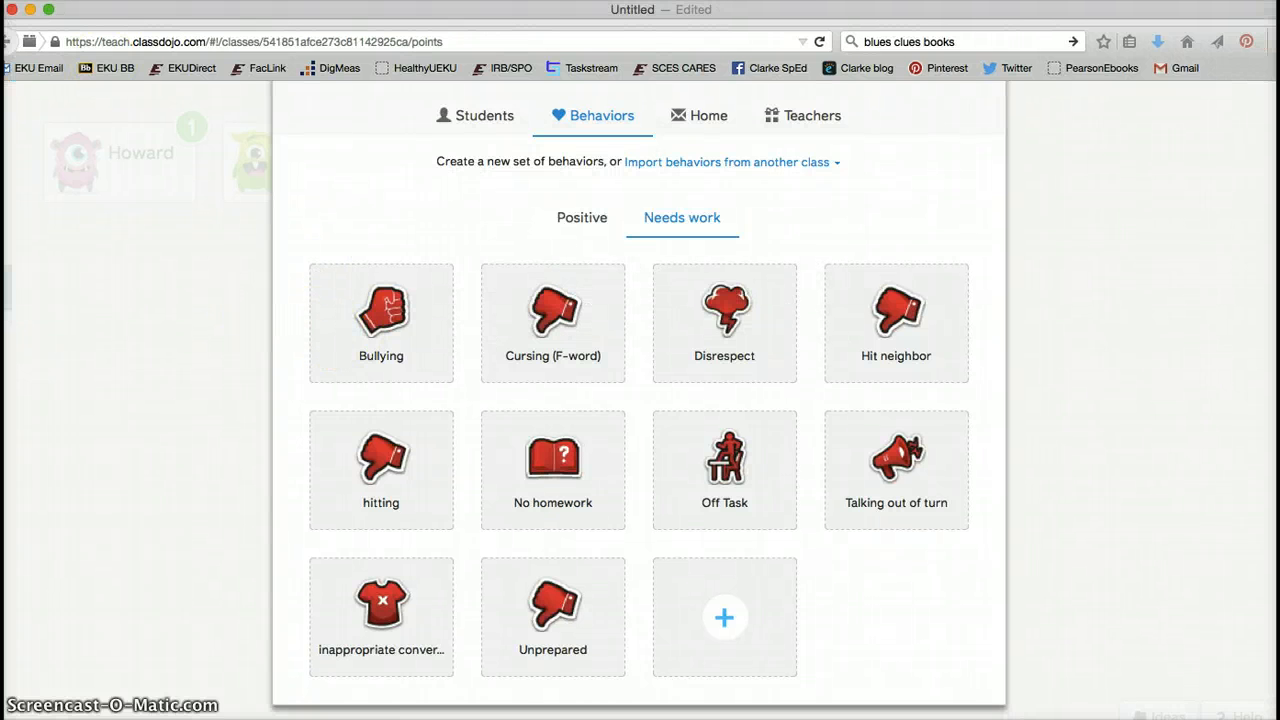
Step: Save the capture as "classdojo screen shot" in the EKU EDF 204 redesign folder
{"action": "left_click", "coordinate": [103, 1]}
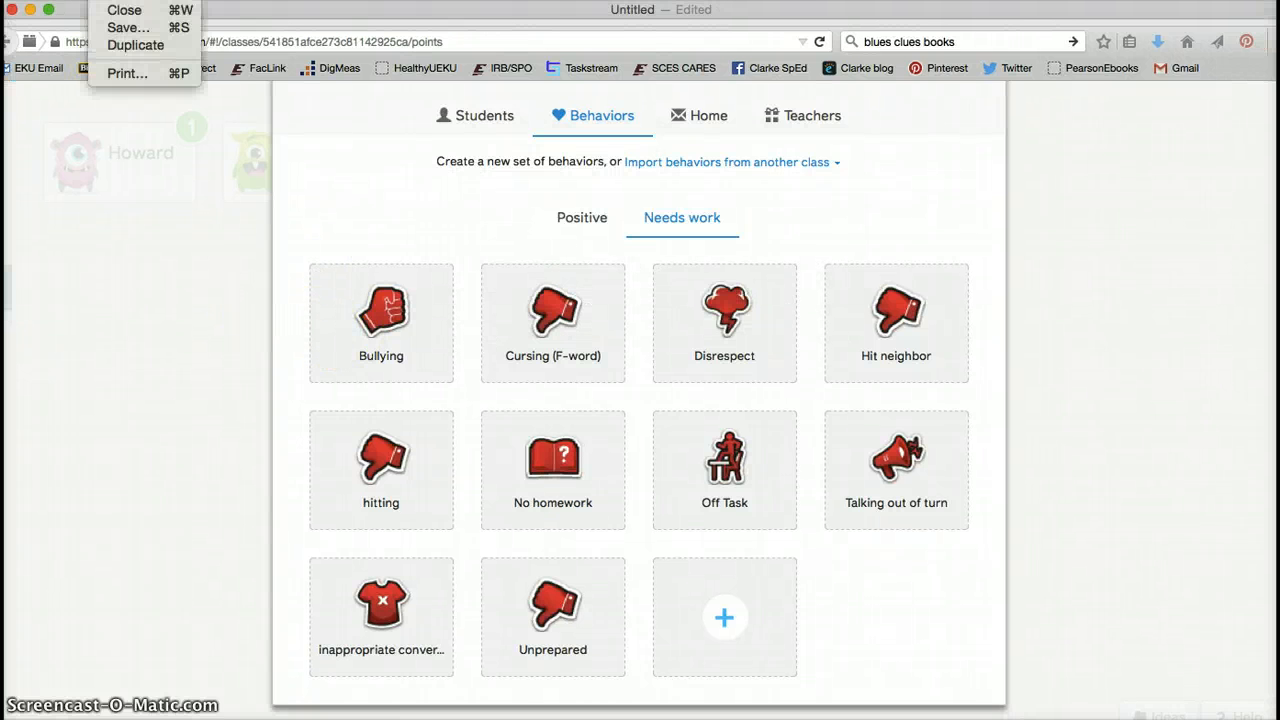
{"action": "left_click", "coordinate": [134, 31]}
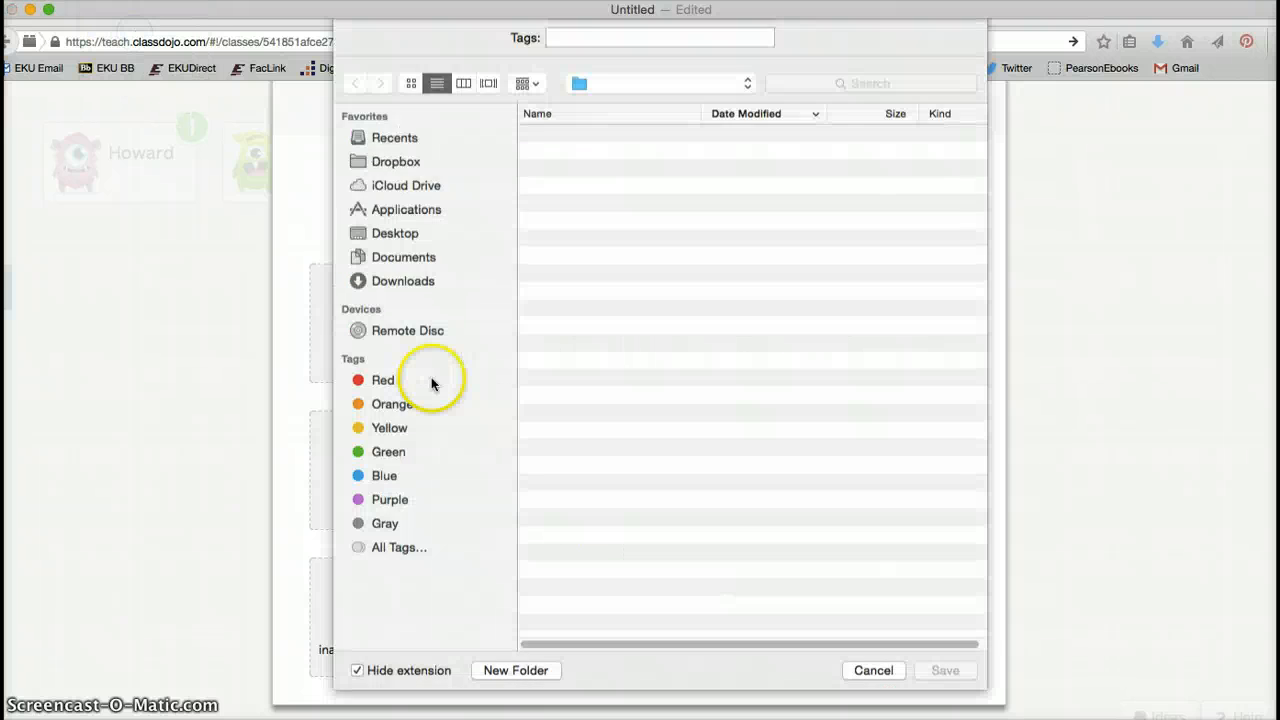
{"action": "scroll", "coordinate": [648, 438], "scroll_direction": "down", "scroll_amount": 5}
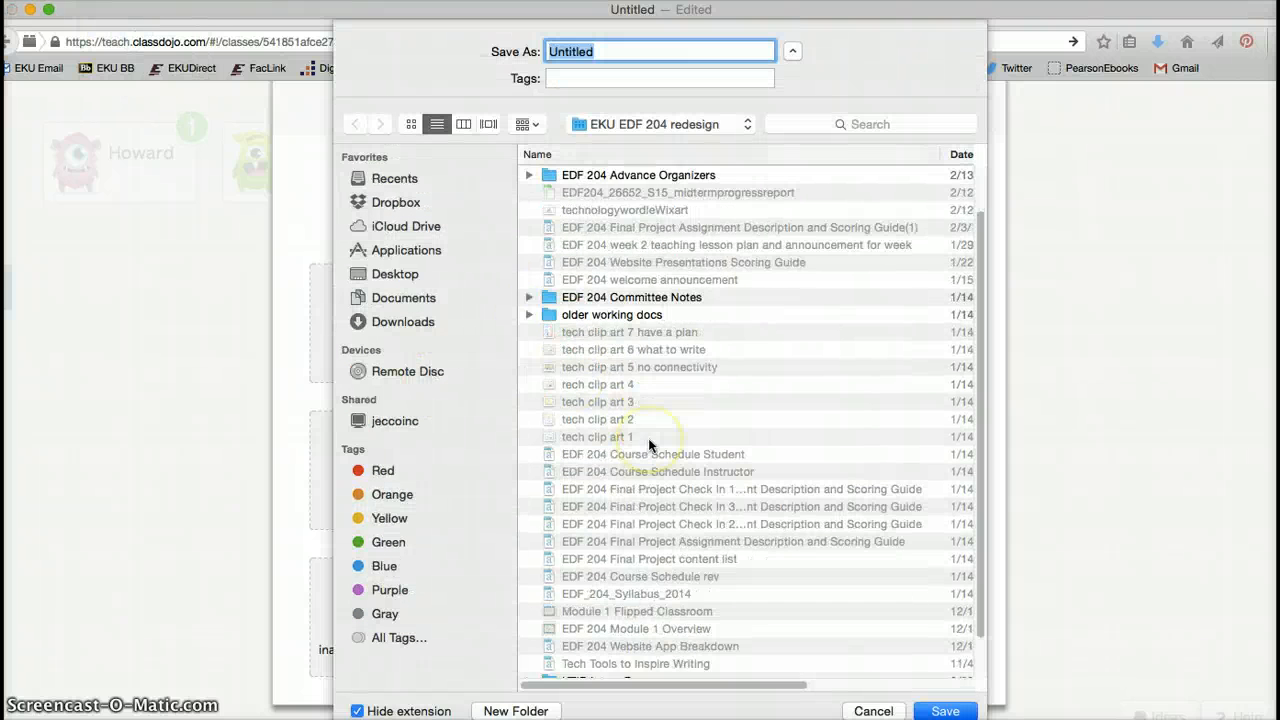
{"action": "scroll", "coordinate": [648, 438], "scroll_direction": "up", "scroll_amount": 5}
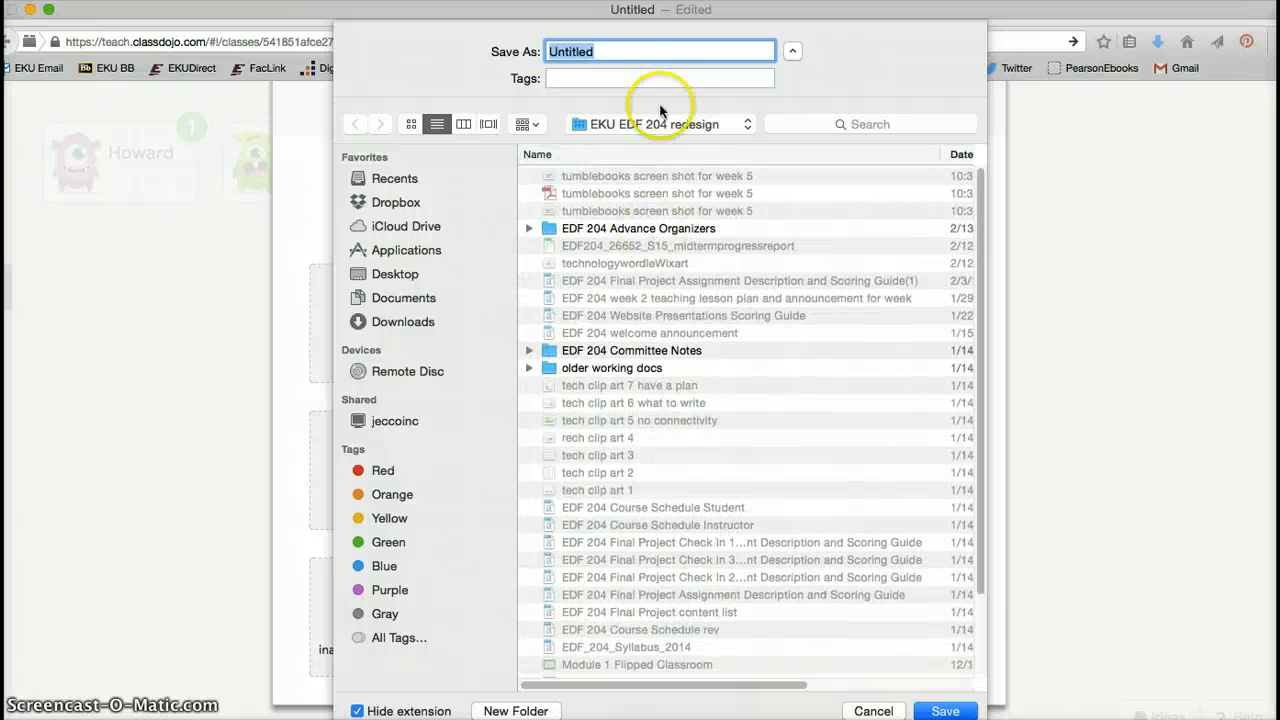
{"action": "left_click", "coordinate": [629, 46]}
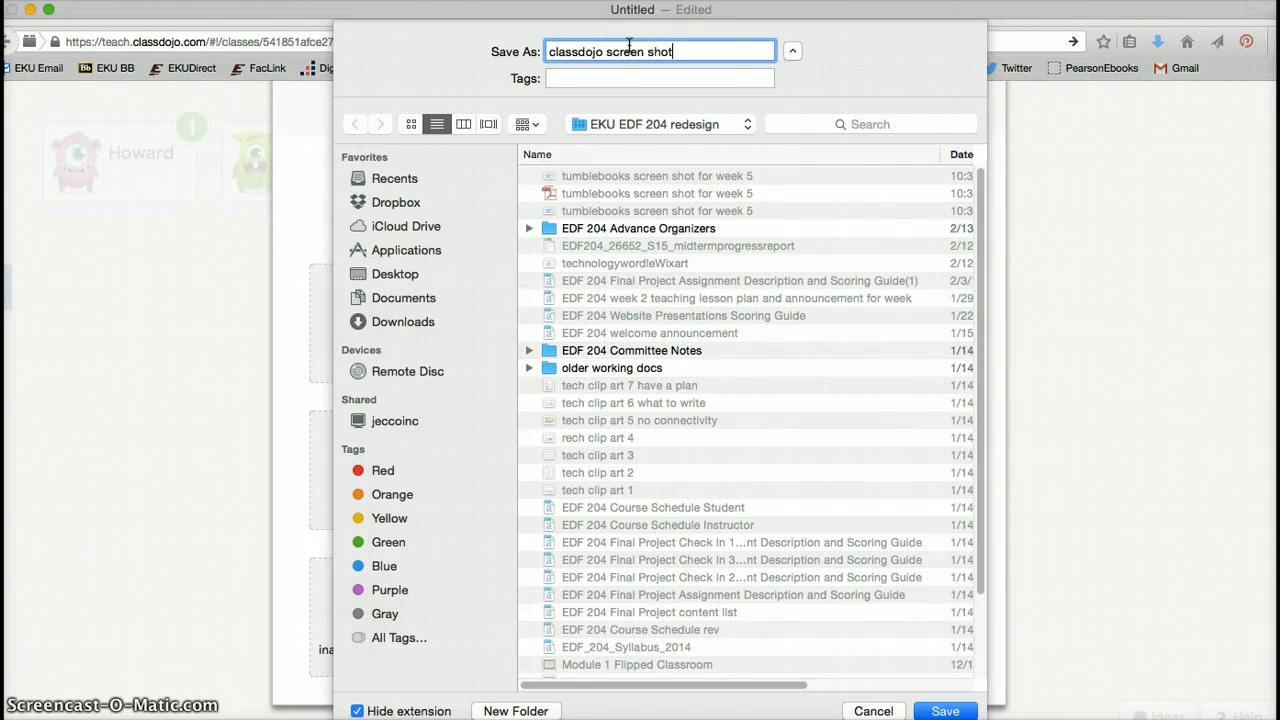
{"action": "scroll", "coordinate": [767, 340], "scroll_direction": "down", "scroll_amount": 5}
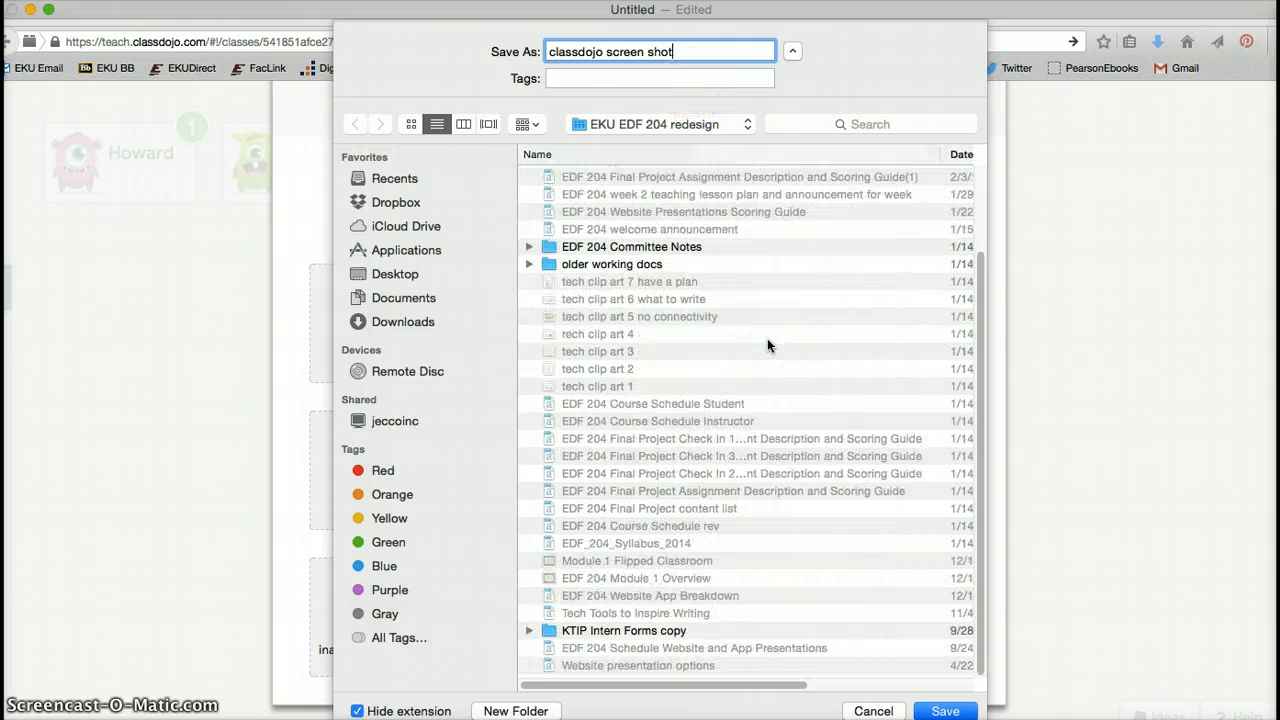
{"action": "scroll", "coordinate": [767, 345], "scroll_direction": "up", "scroll_amount": 5}
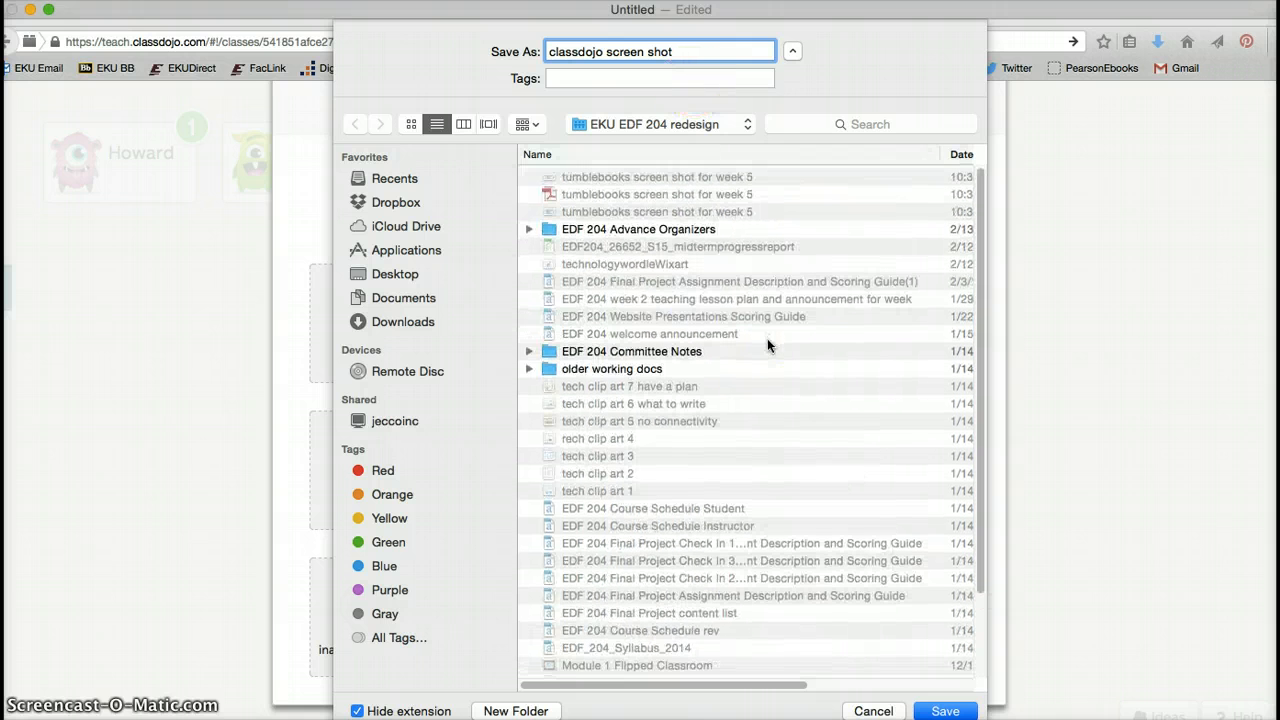
{"action": "left_click", "coordinate": [941, 712]}
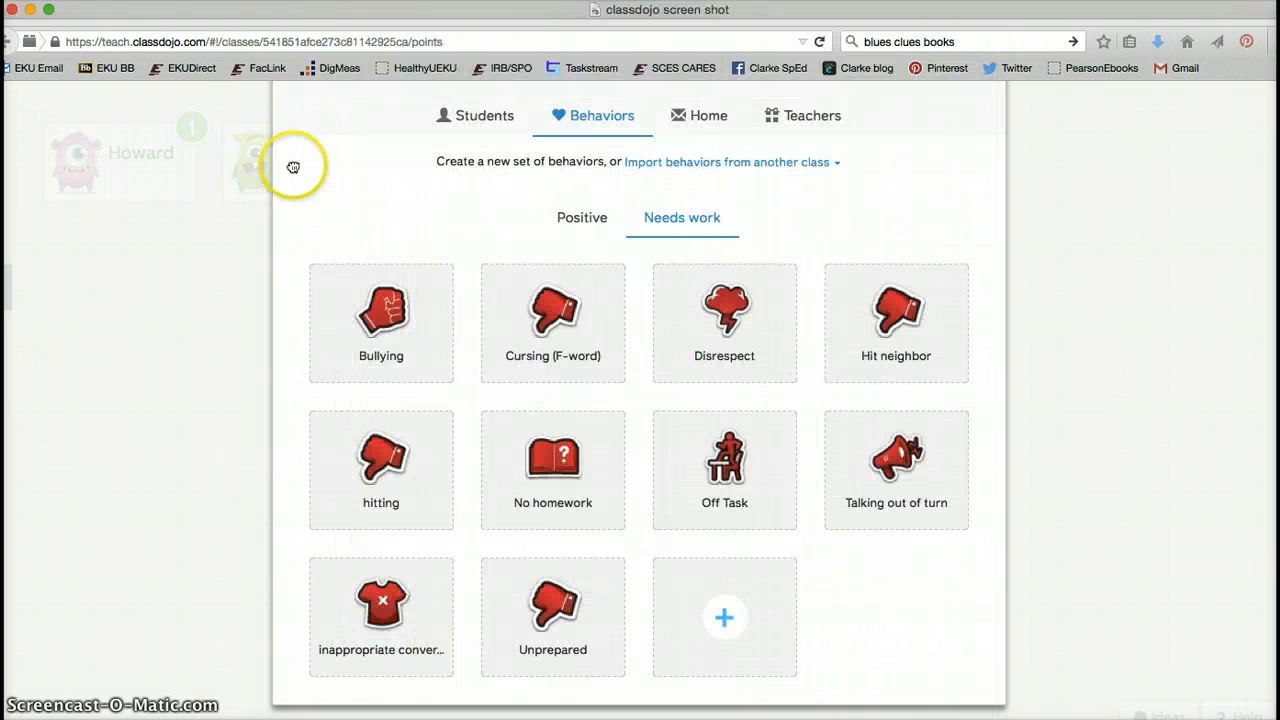
{"action": "left_click", "coordinate": [102, 0]}
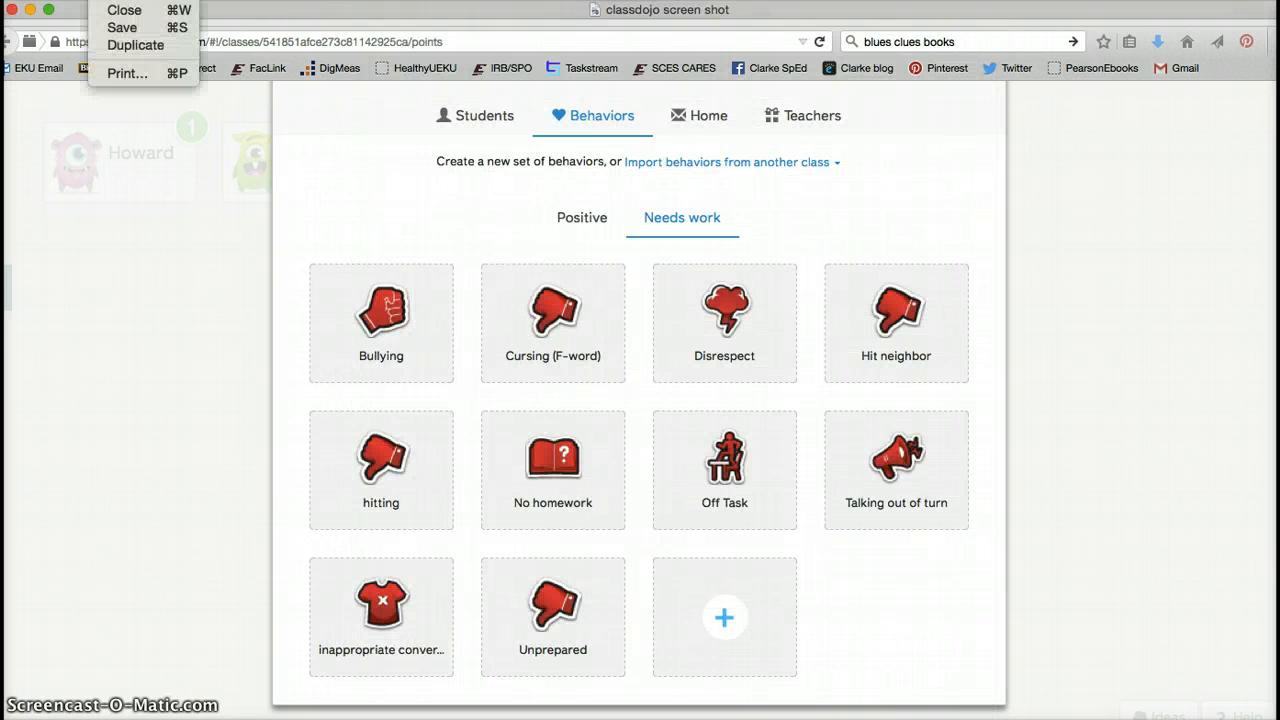
{"action": "left_click", "coordinate": [195, 338]}
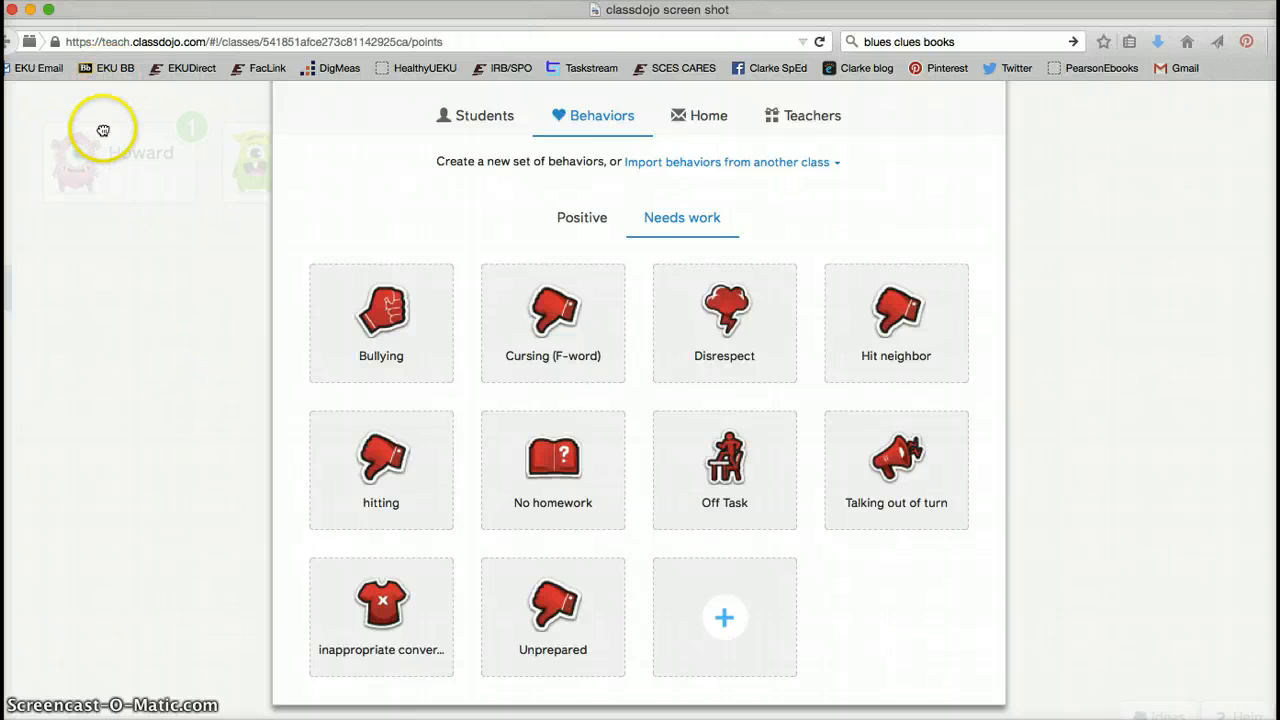
{"action": "left_click", "coordinate": [102, 0]}
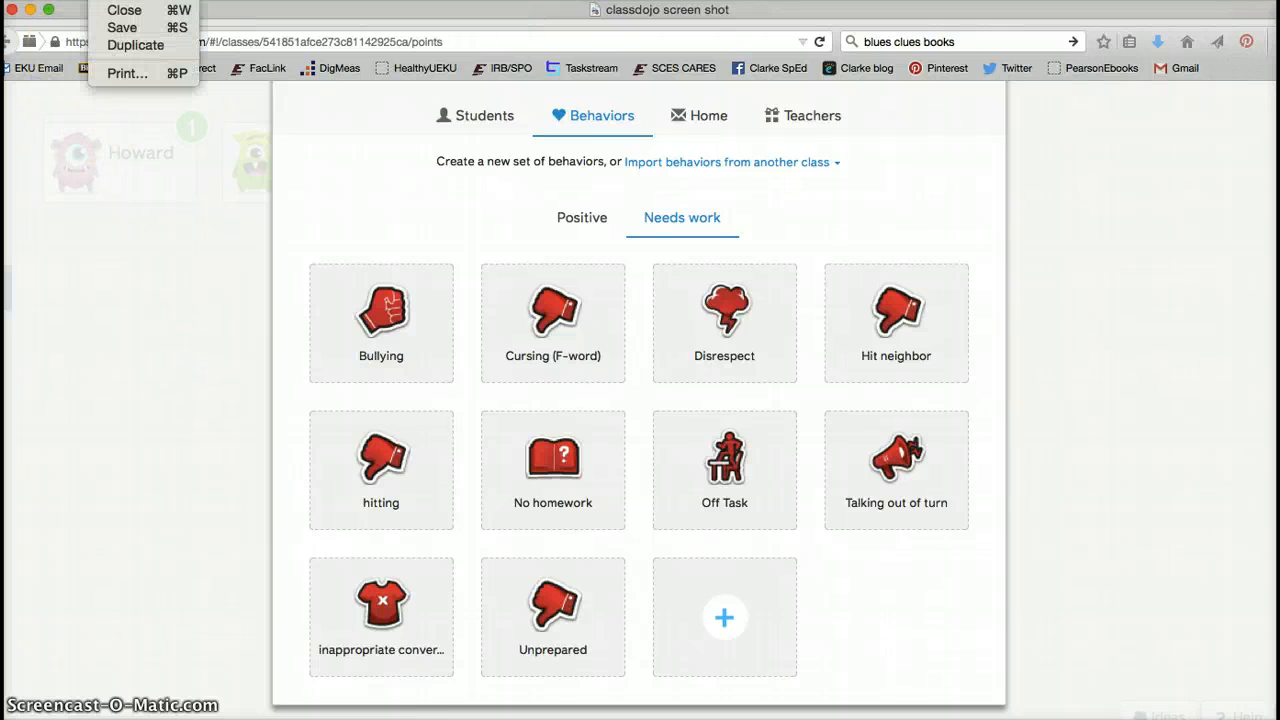
{"action": "left_click", "coordinate": [64, 129]}
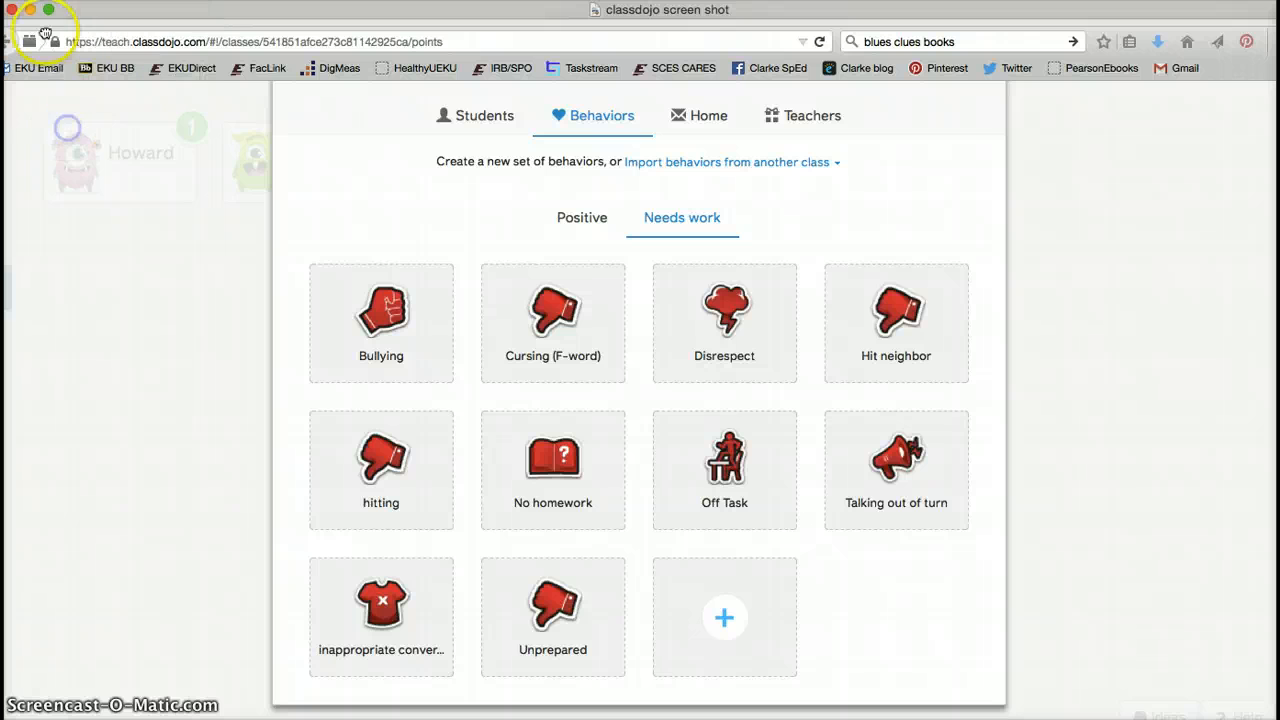
Step: Close the capture window, switch to Finder and open the classdojo screen shot file from the EKU EDF 204 redesign folder
{"action": "left_click", "coordinate": [12, 10]}
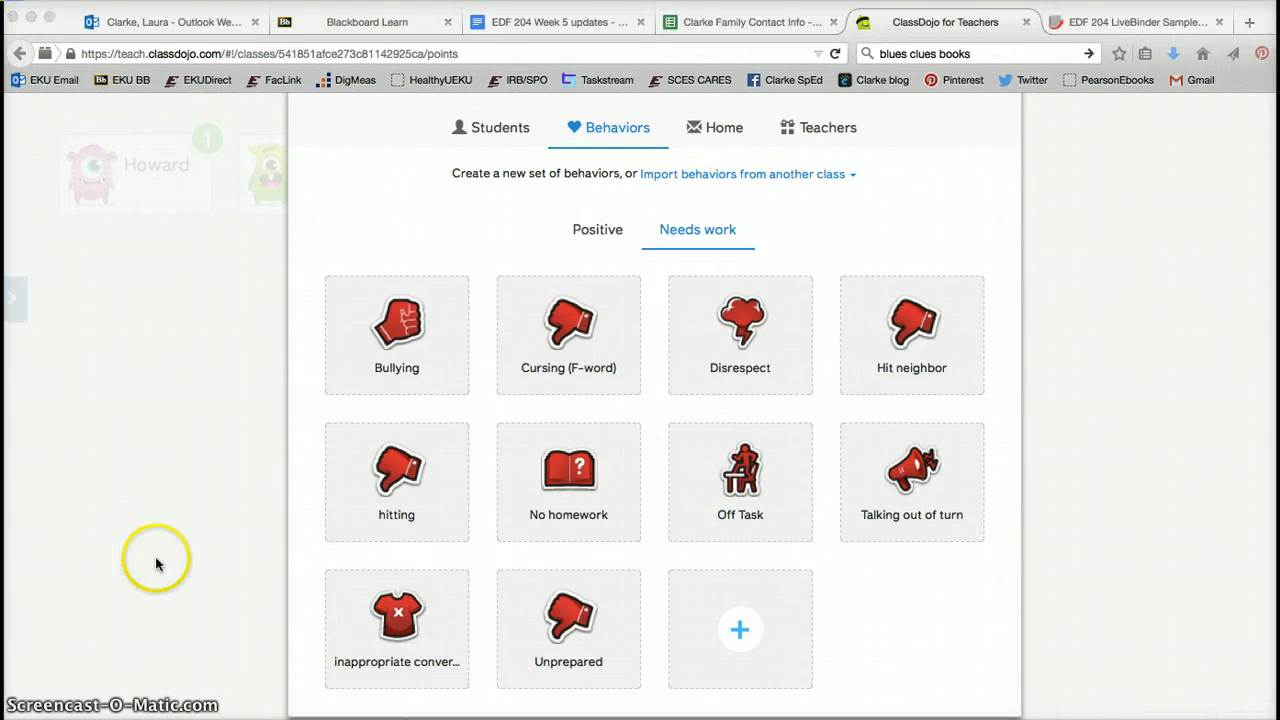
{"action": "left_click", "coordinate": [59, 719]}
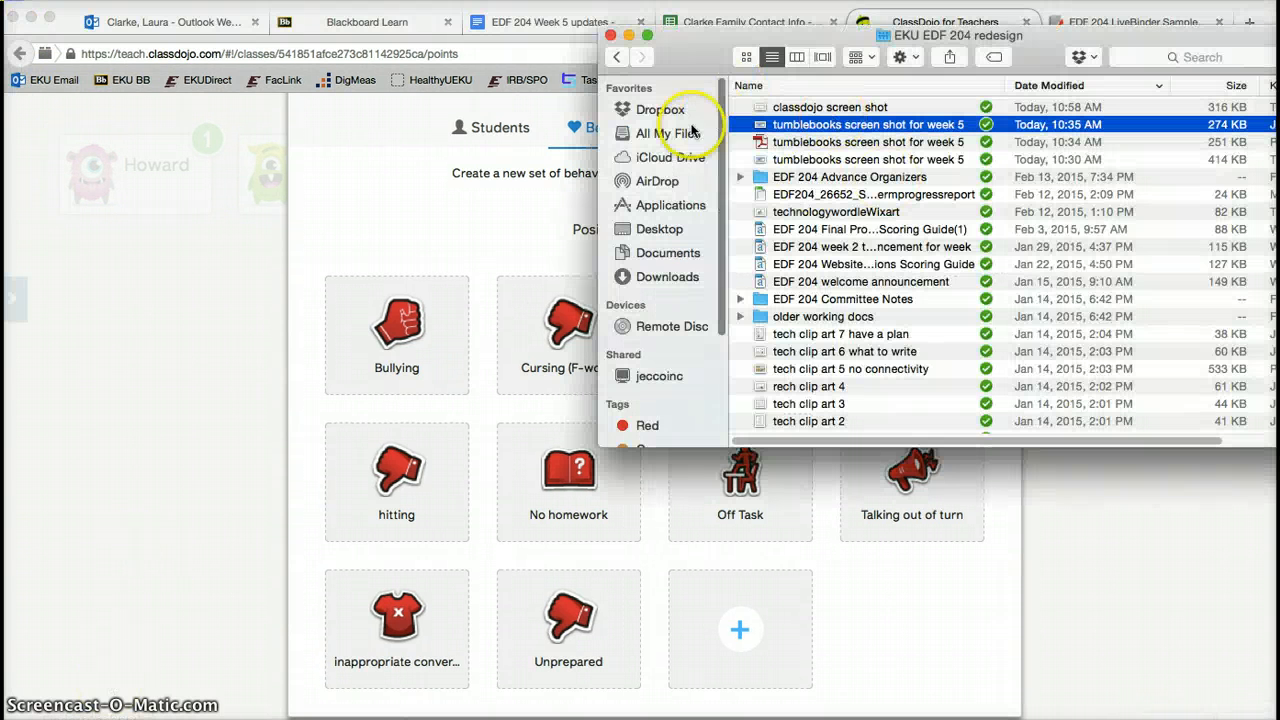
{"action": "double_click", "coordinate": [795, 108]}
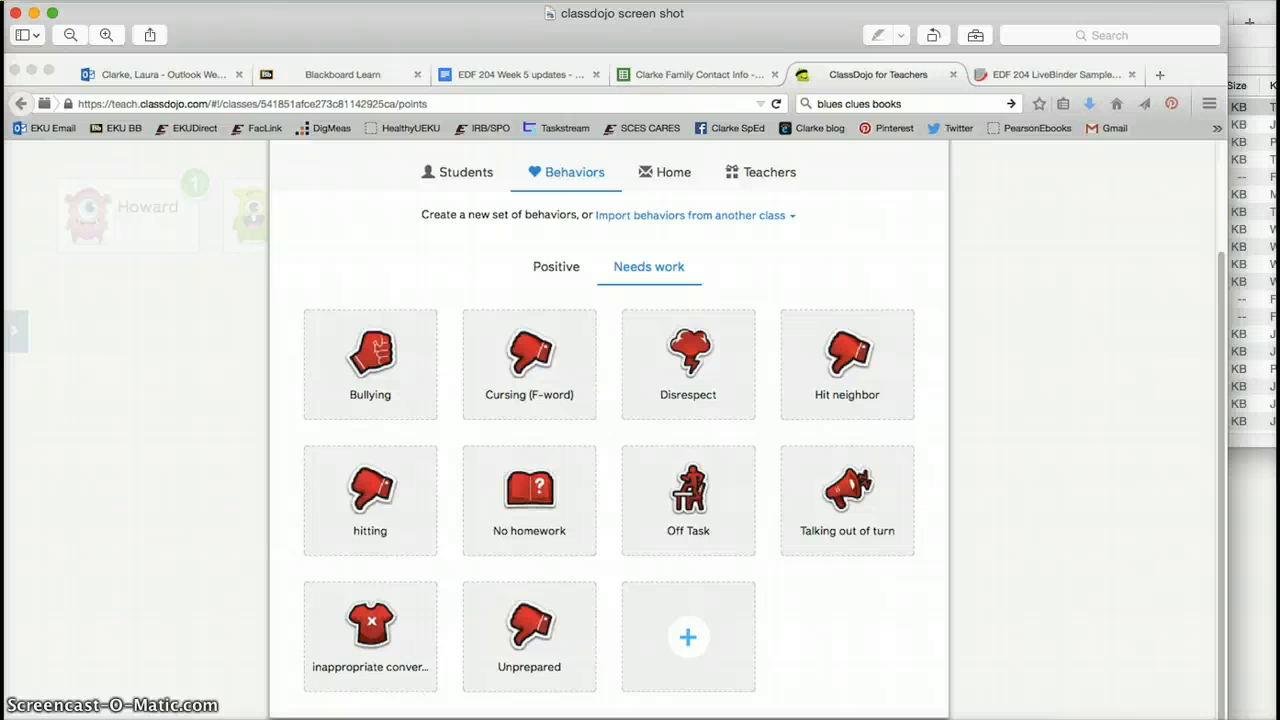
Step: Export the screenshot as a JPEG named "classdojo screen shot" to the EKU EDF 204 redesign folder and return to the browser
{"action": "left_click", "coordinate": [122, 0]}
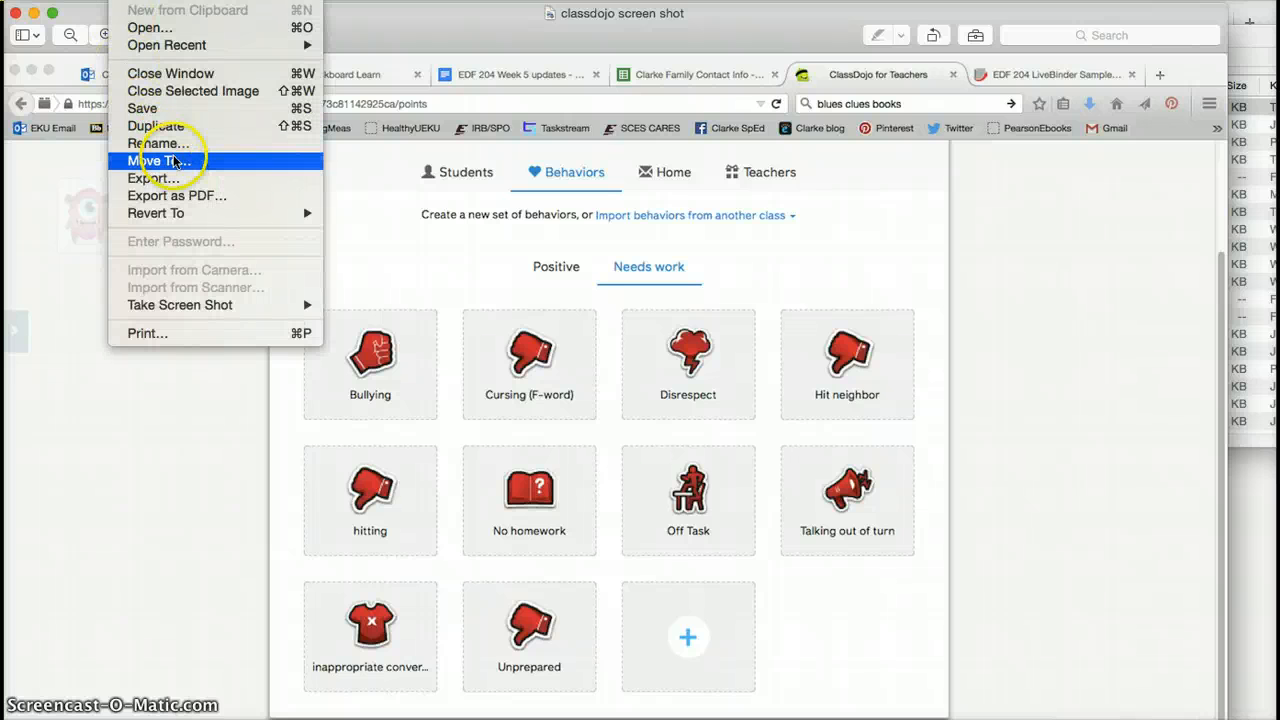
{"action": "left_click", "coordinate": [189, 180]}
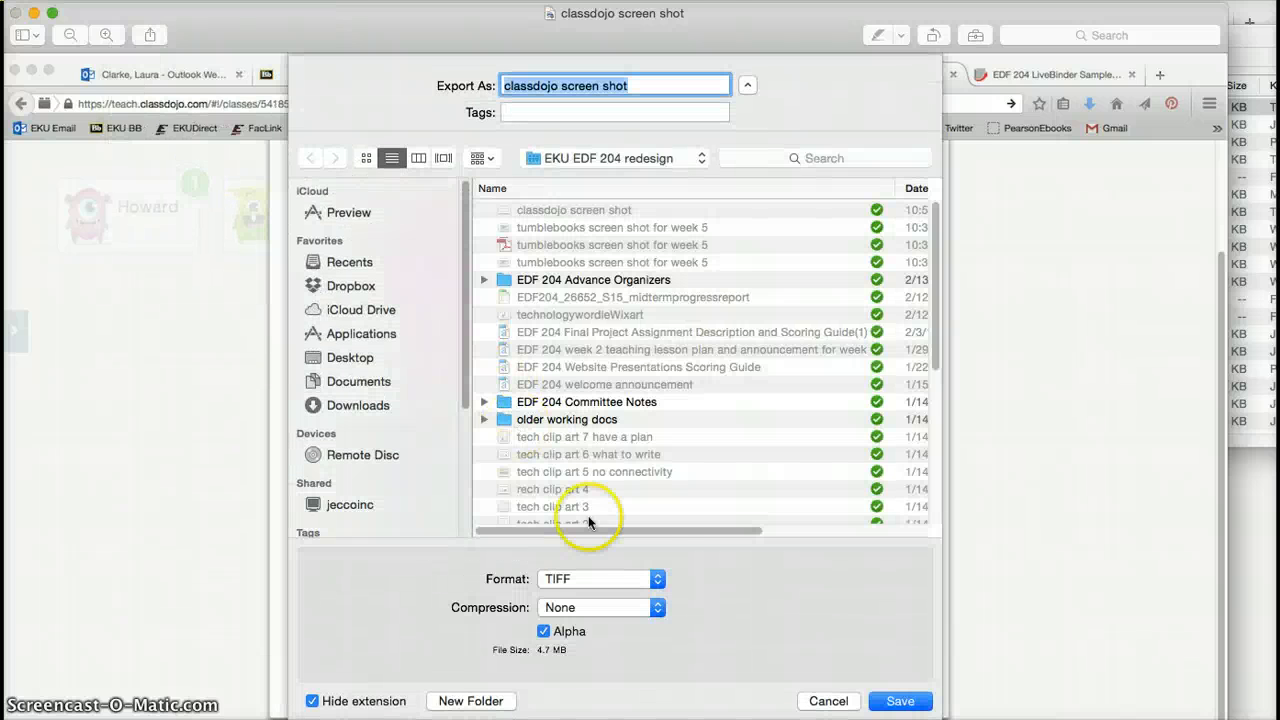
{"action": "left_click", "coordinate": [659, 580]}
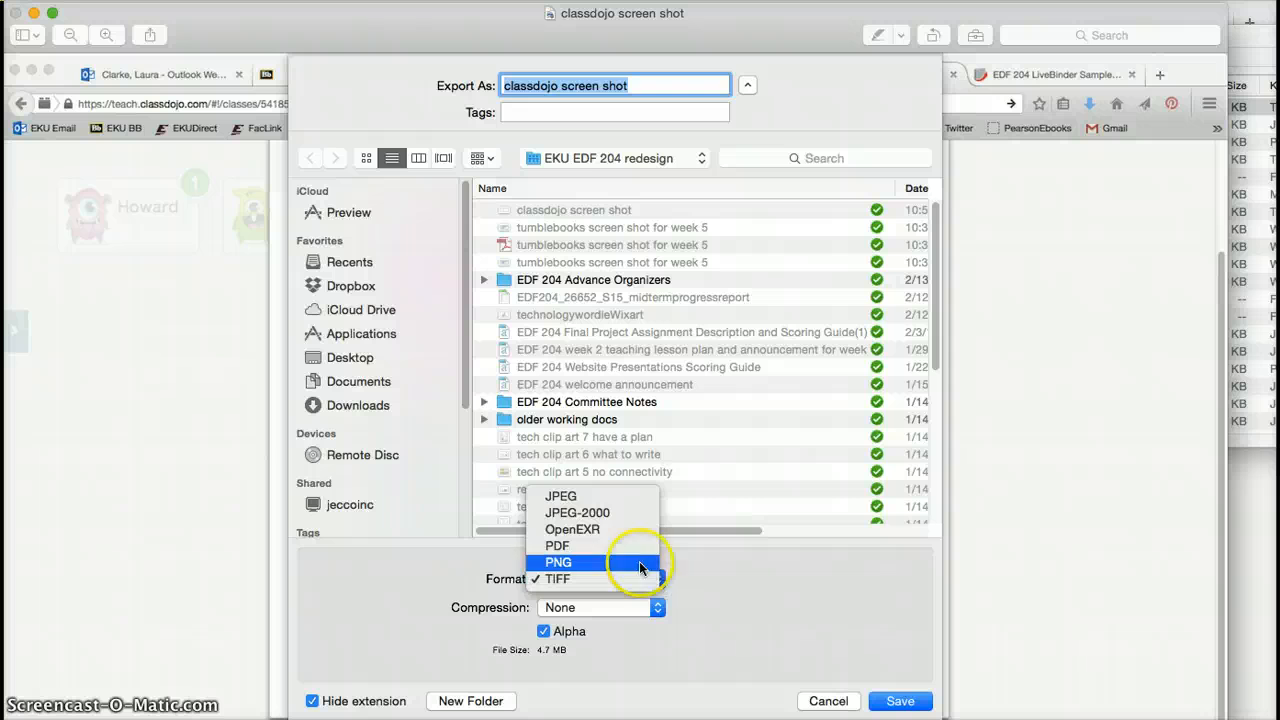
{"action": "left_click", "coordinate": [627, 498]}
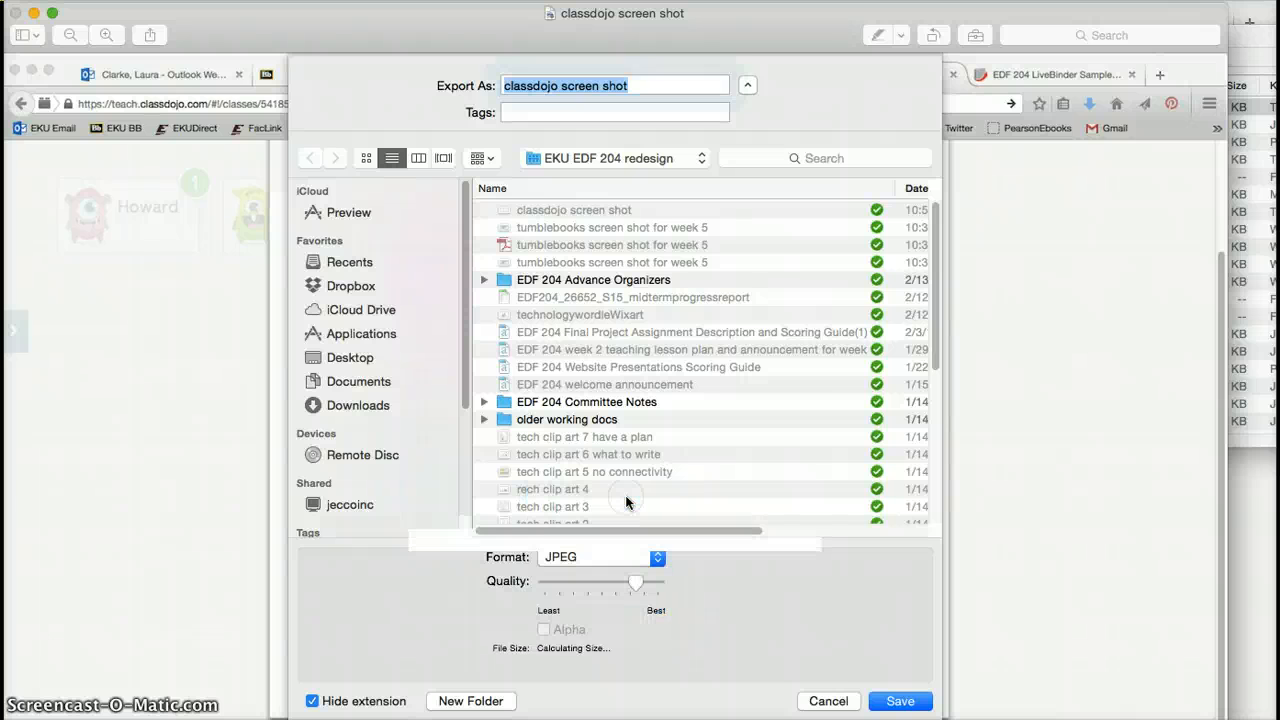
{"action": "left_click", "coordinate": [897, 701]}
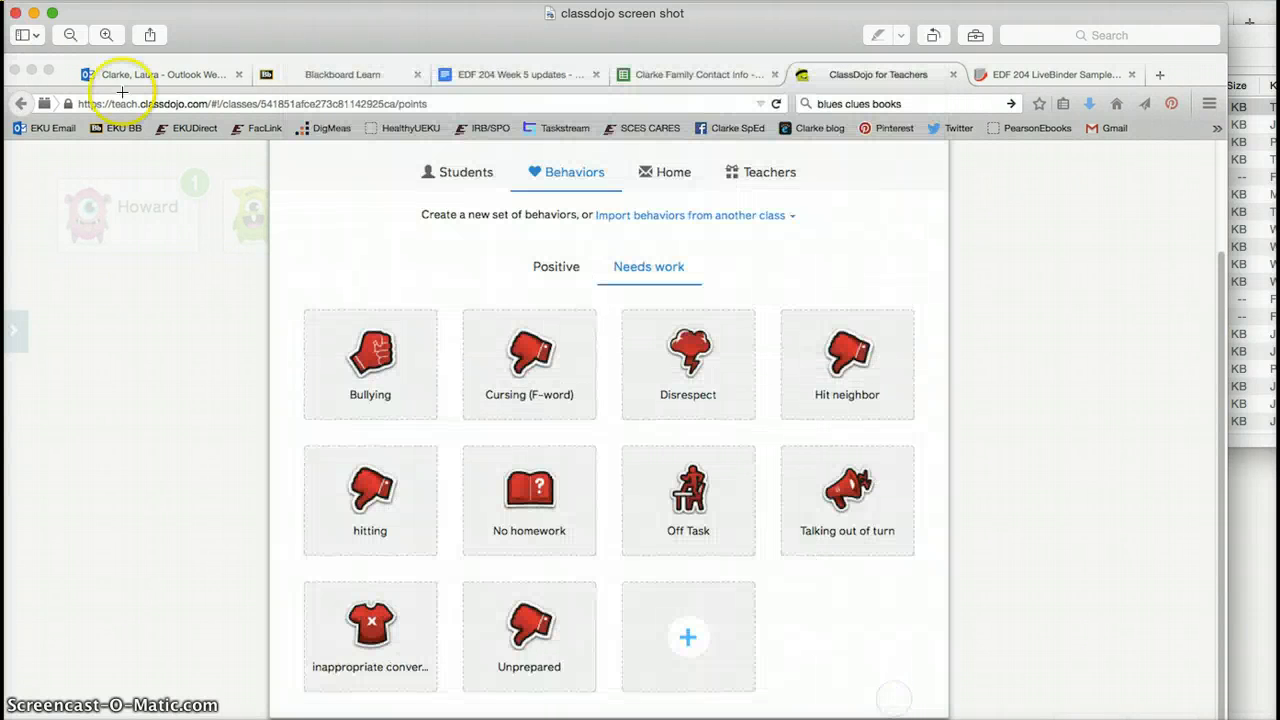
{"action": "left_click", "coordinate": [16, 14]}
{"action": "left_click", "coordinate": [231, 320]}
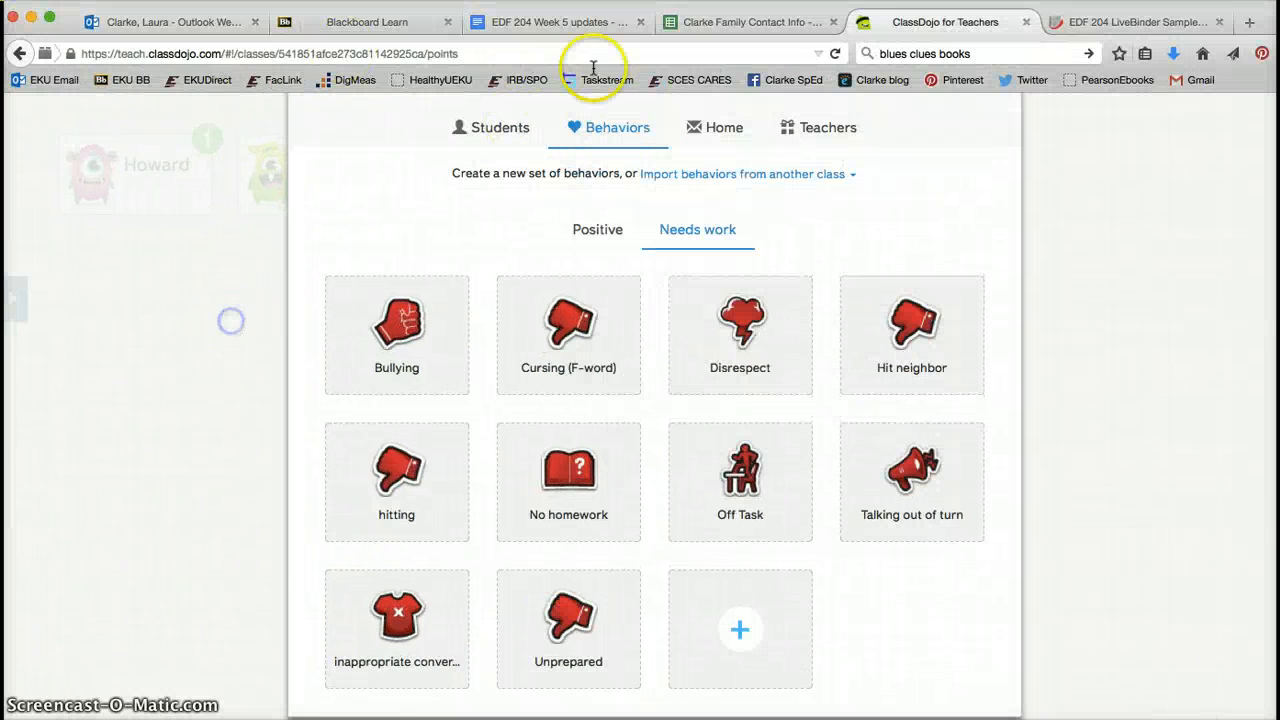
Step: In the EDF 204 Week 5 updates document, add a line below the favorite-feature paragraph and start inserting an image there
{"action": "left_click", "coordinate": [590, 26]}
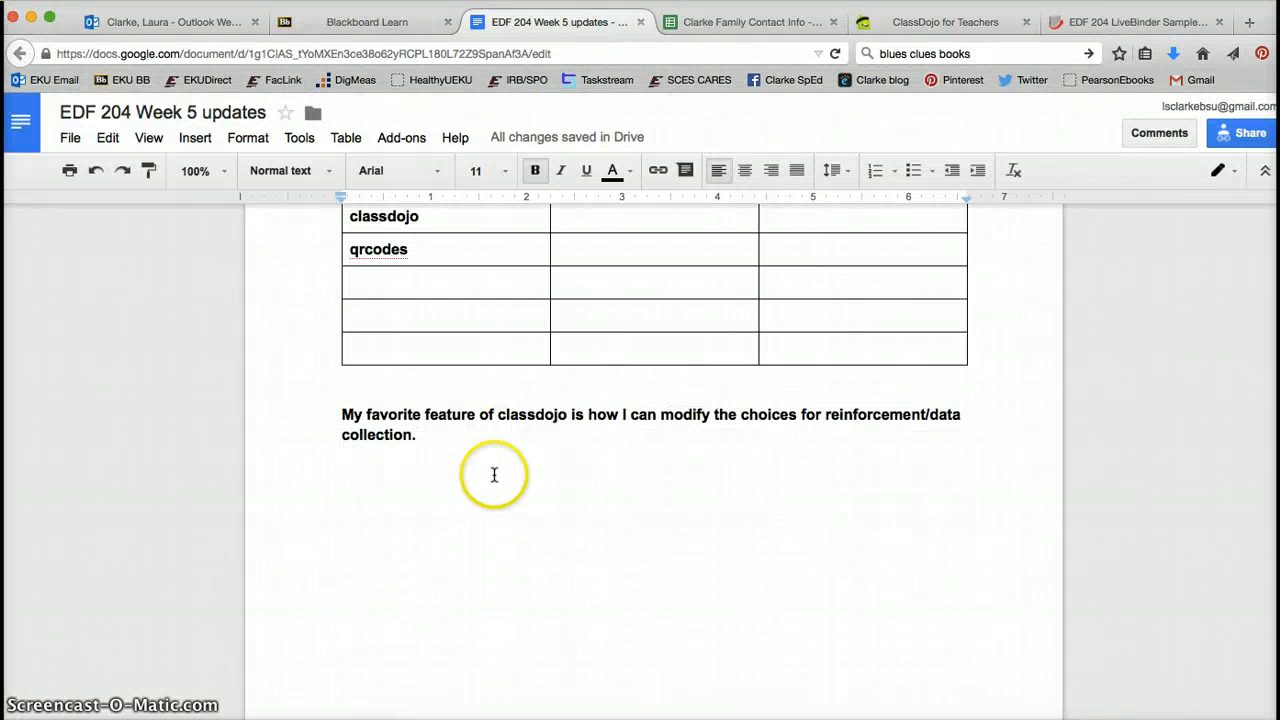
{"action": "left_click", "coordinate": [494, 475]}
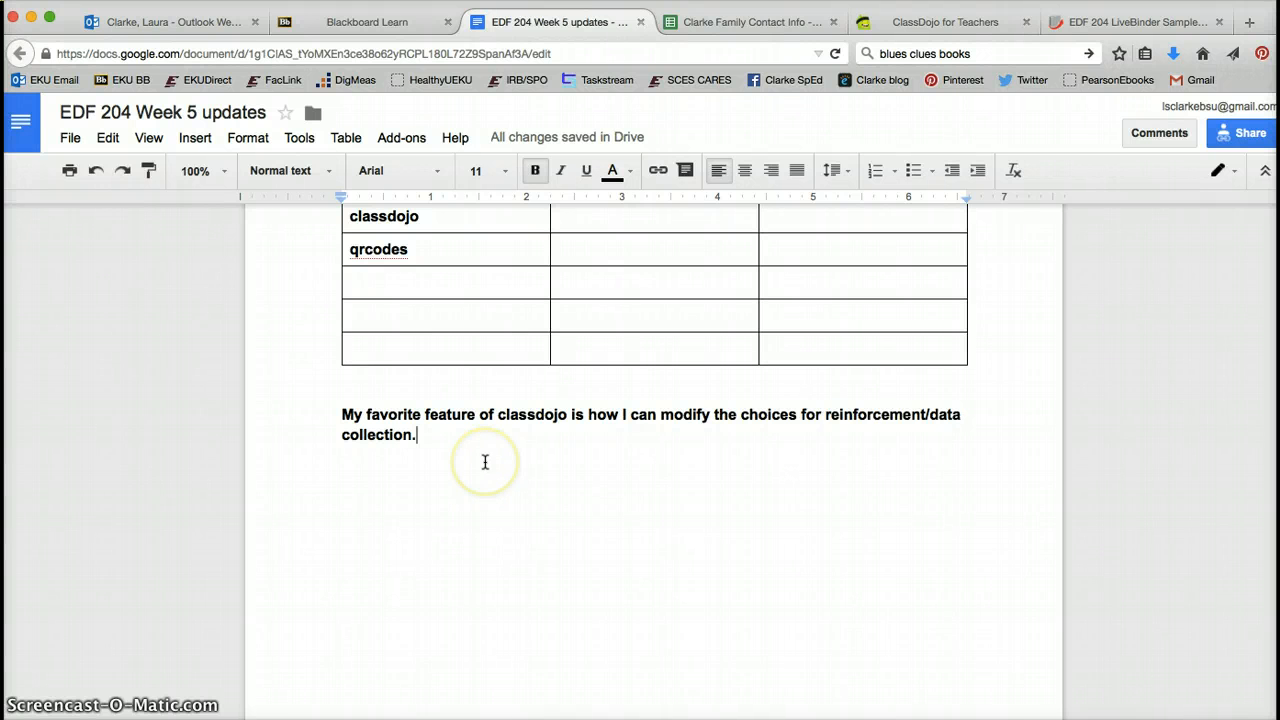
{"action": "key", "text": "Return"}
{"action": "left_click", "coordinate": [197, 137]}
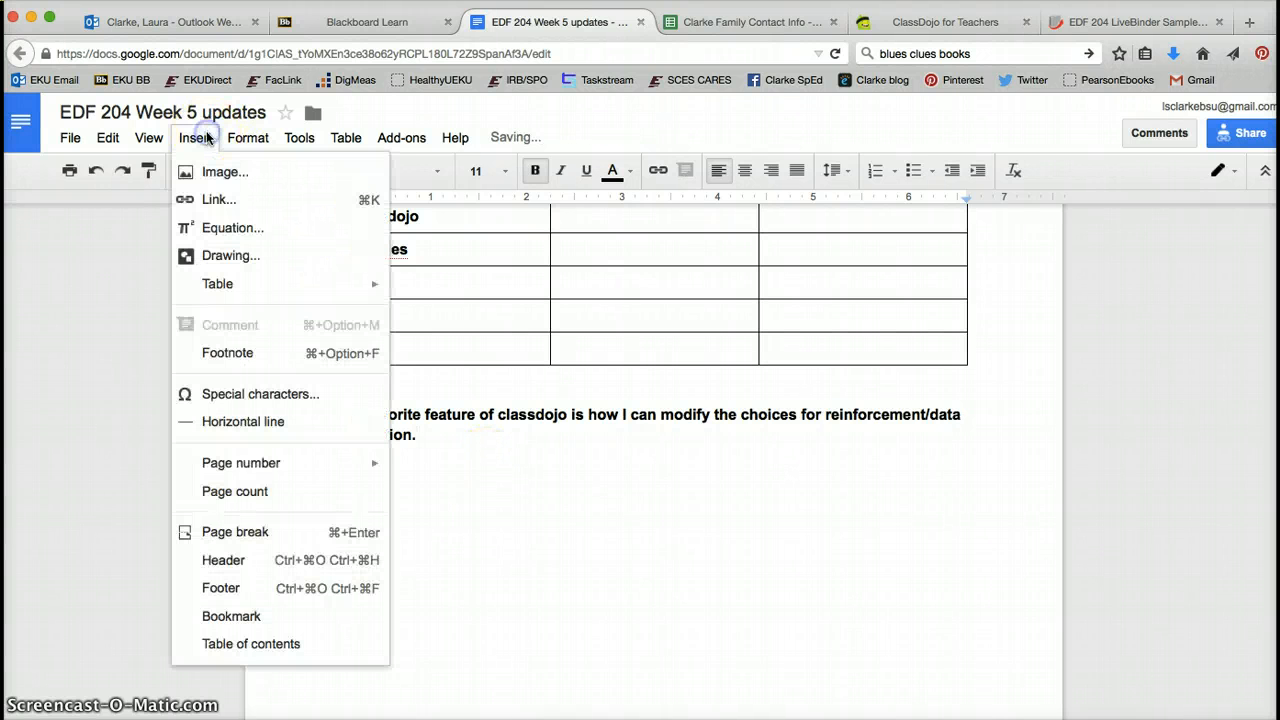
{"action": "left_click", "coordinate": [229, 171]}
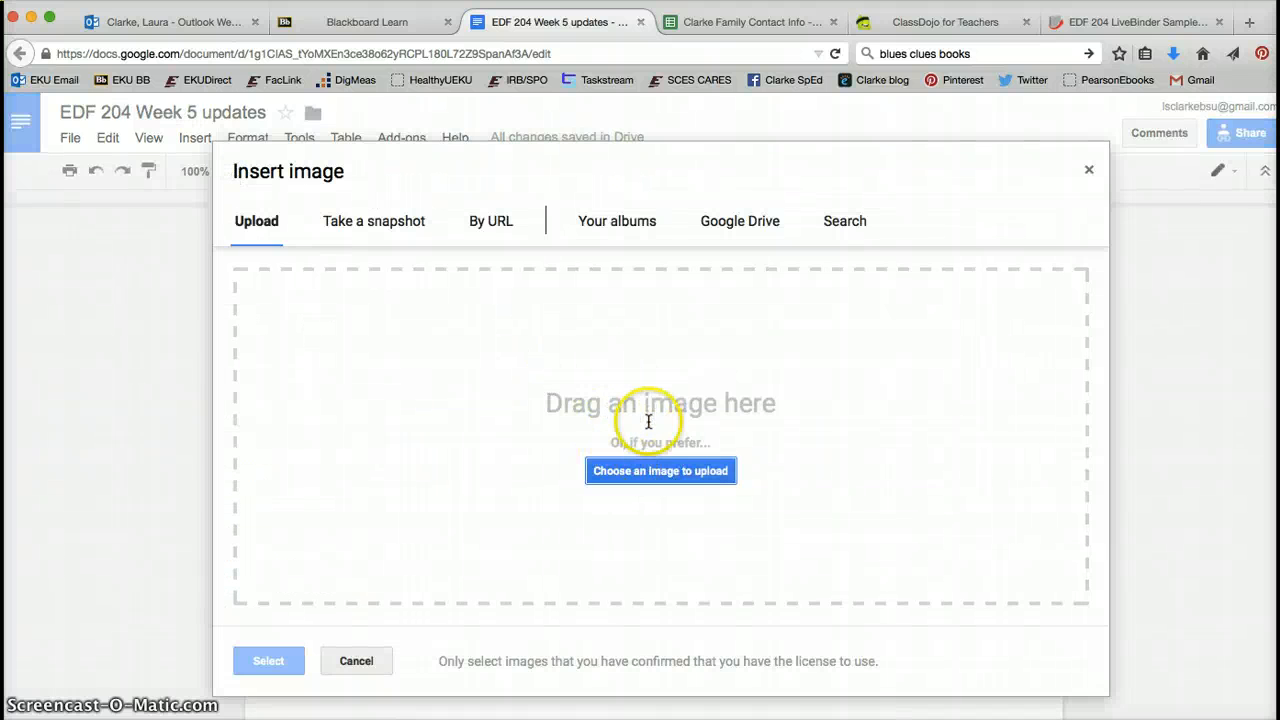
Step: Try to upload the TIFF version of classdojo screen shot from Dropbox's EKU EDF 204 redesign folder
{"action": "left_click", "coordinate": [672, 472]}
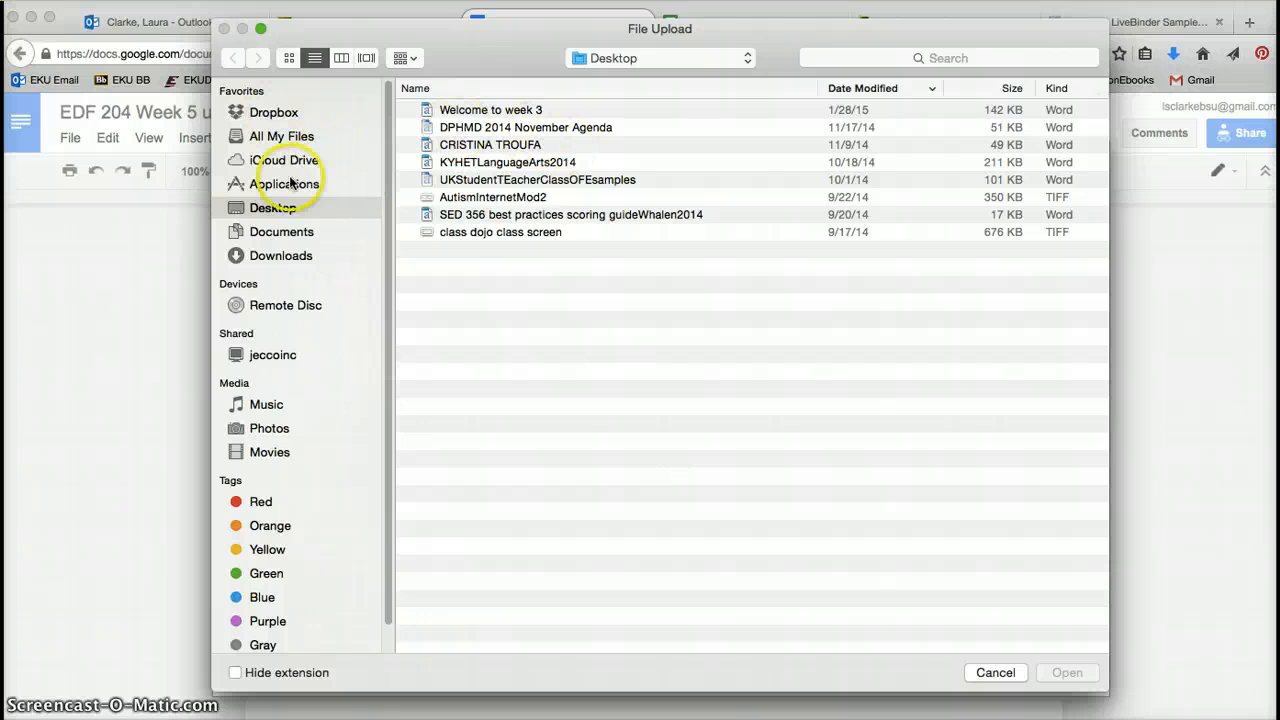
{"action": "left_click", "coordinate": [290, 116]}
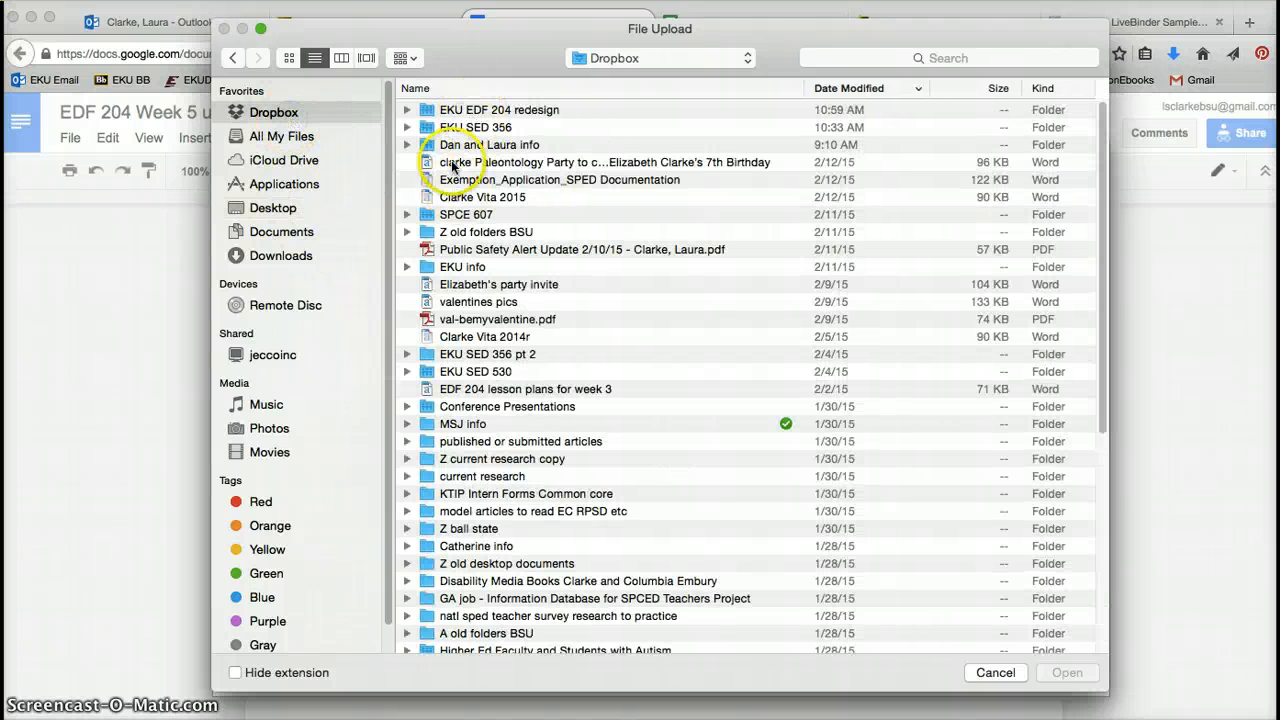
{"action": "left_click", "coordinate": [465, 112]}
{"action": "double_click", "coordinate": [465, 112]}
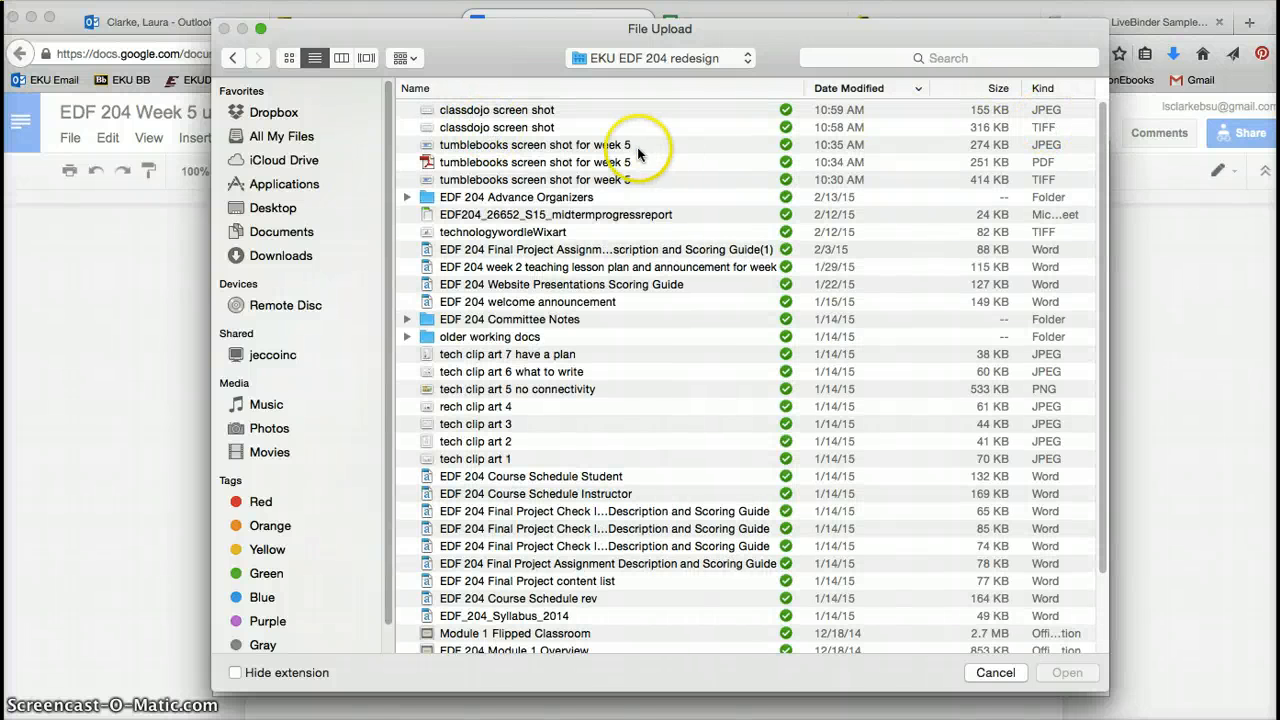
{"action": "double_click", "coordinate": [521, 130]}
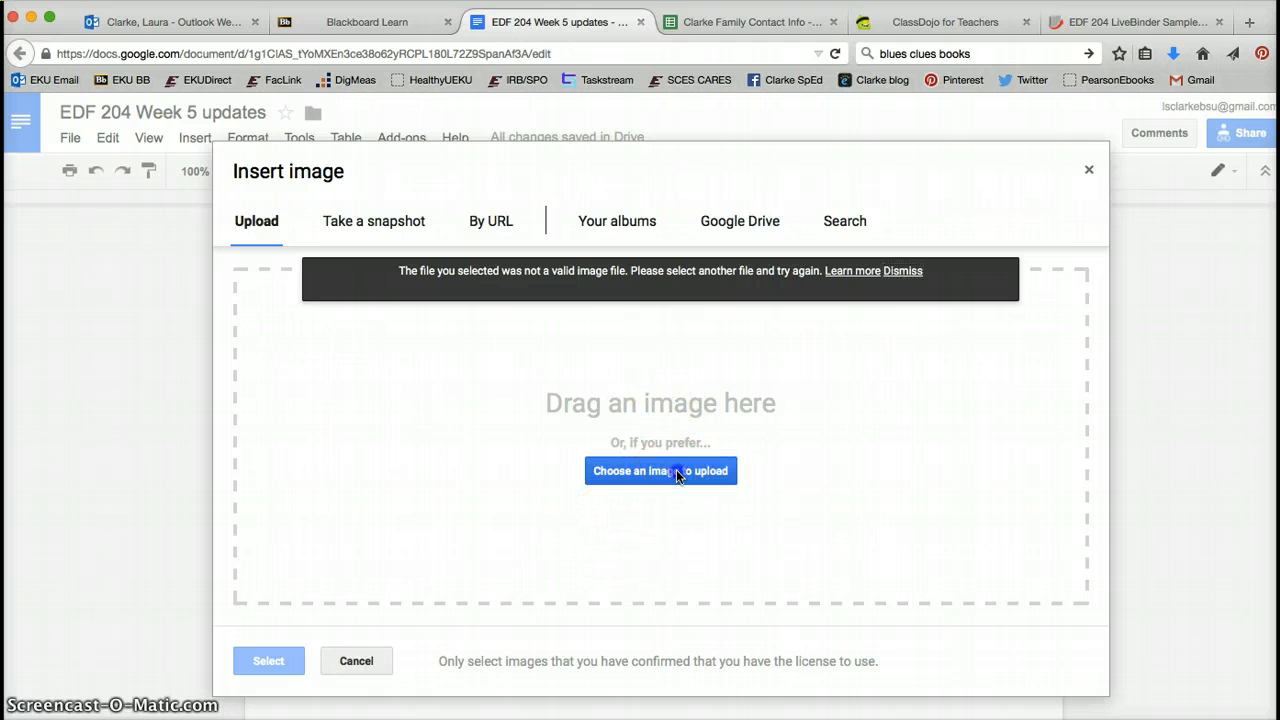
Step: Upload the JPEG version of classdojo screen shot from the EKU EDF 204 redesign folder into the document
{"action": "left_click", "coordinate": [676, 471]}
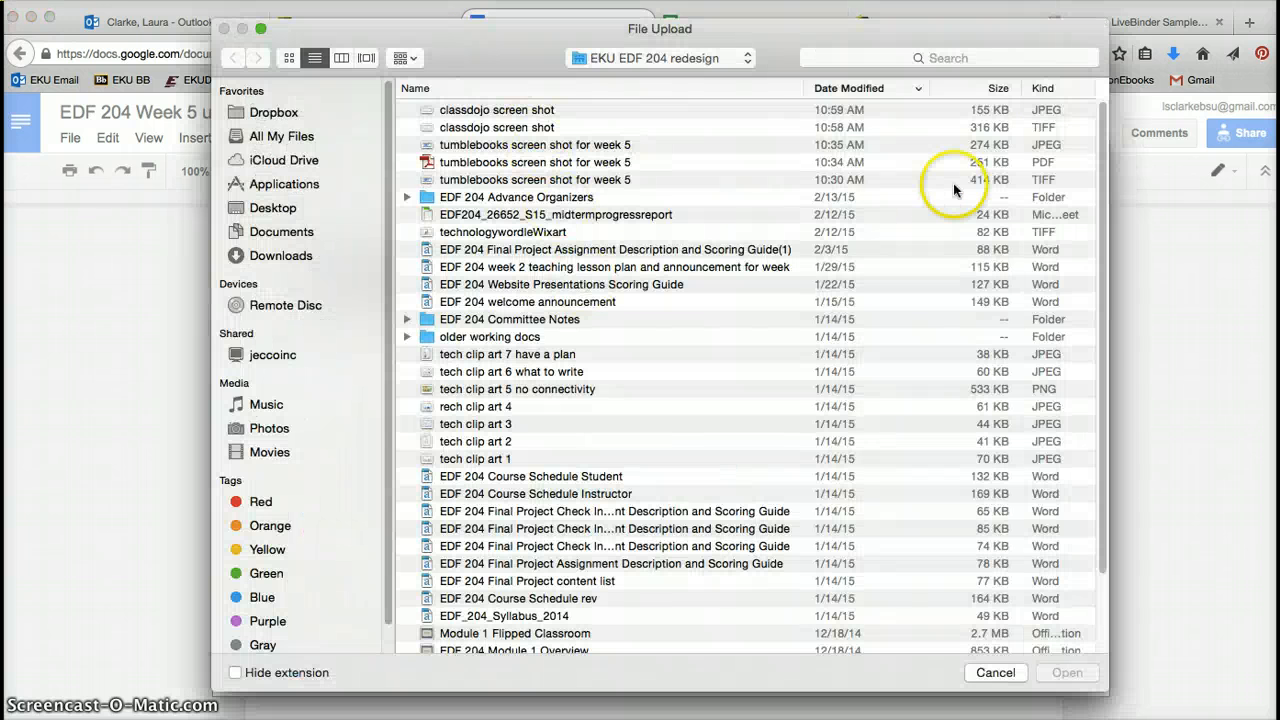
{"action": "double_click", "coordinate": [532, 113]}
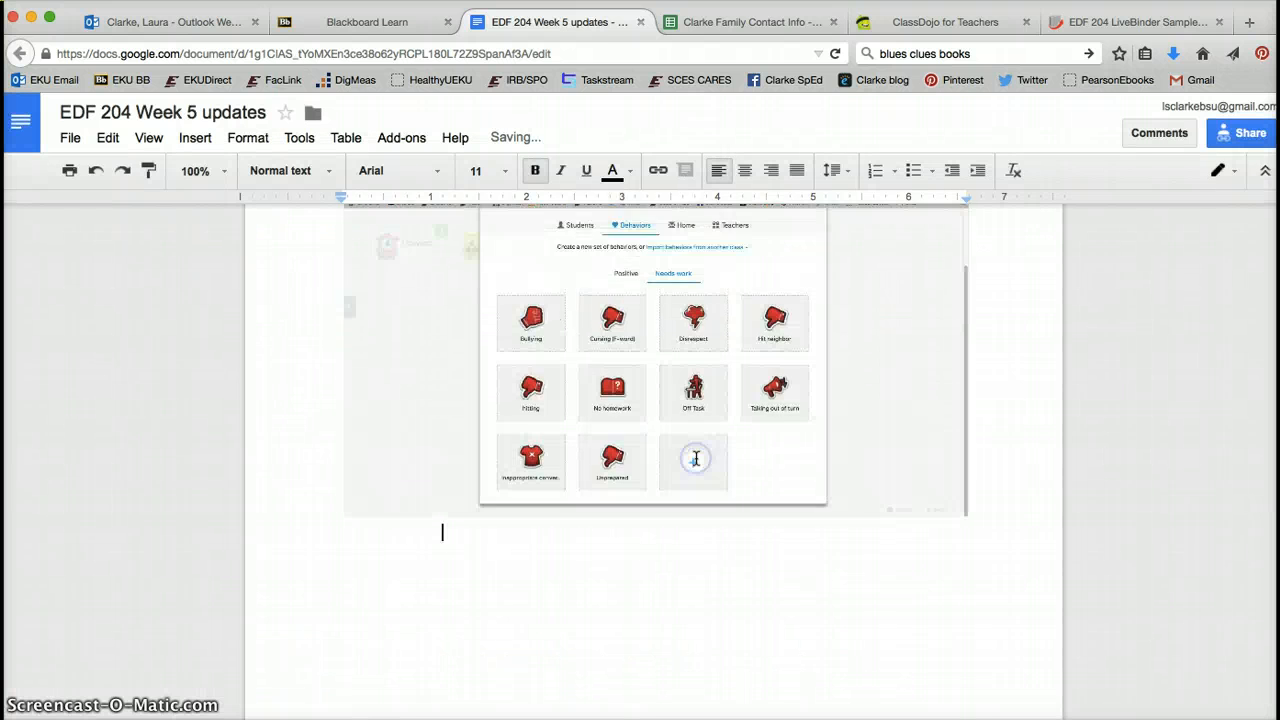
Step: Insert a page break directly before the "My favorite feature of classdojo" paragraph
{"action": "scroll", "coordinate": [717, 377], "scroll_direction": "up", "scroll_amount": 3}
{"action": "scroll", "coordinate": [670, 468], "scroll_direction": "up", "scroll_amount": 3}
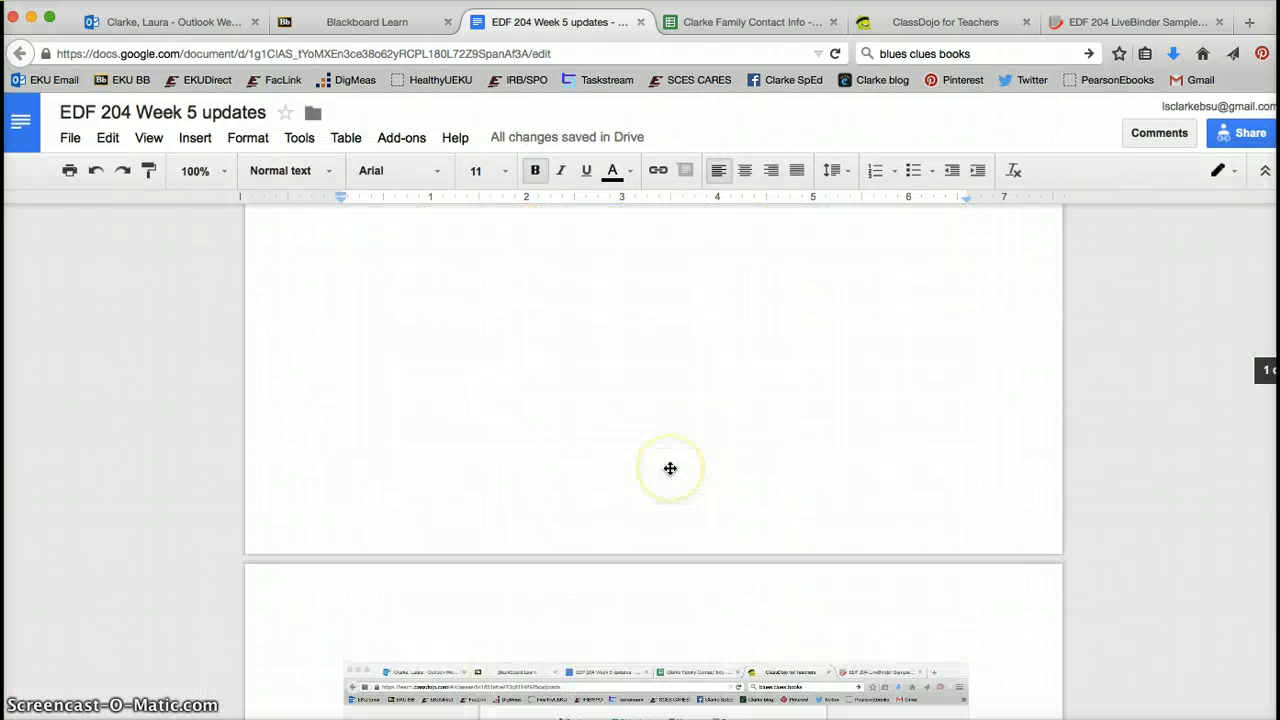
{"action": "scroll", "coordinate": [670, 468], "scroll_direction": "up", "scroll_amount": 5}
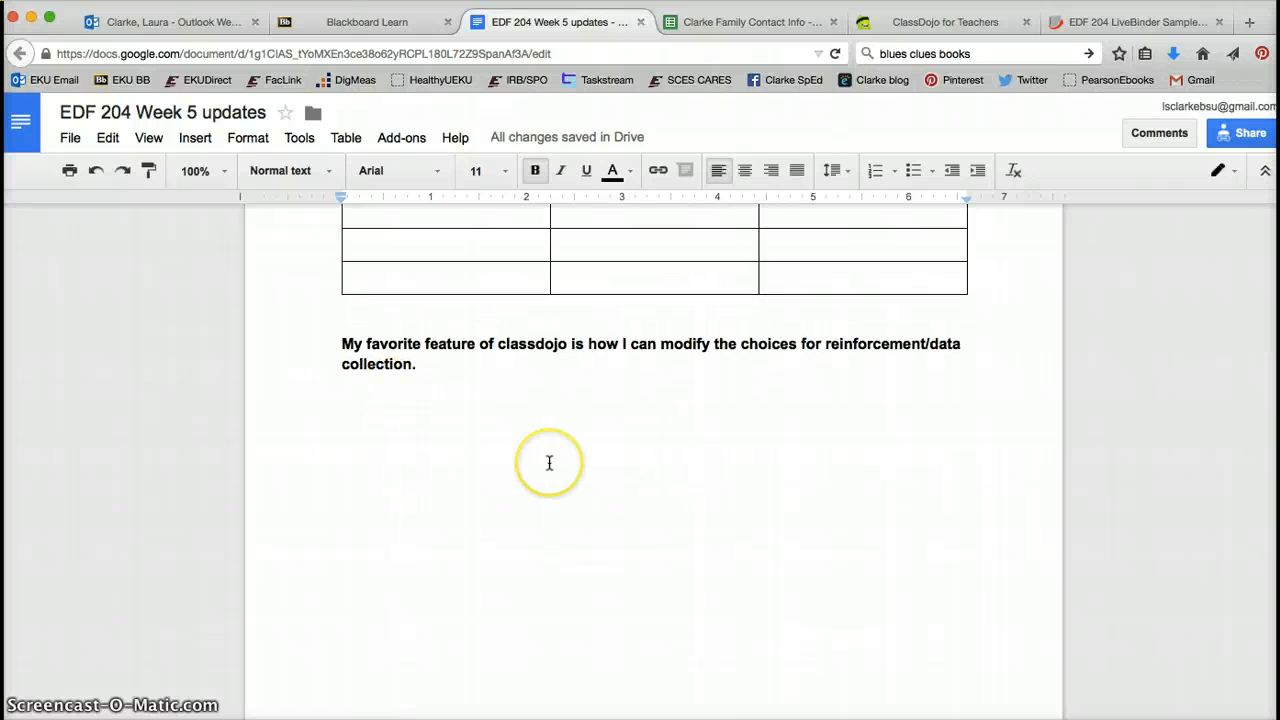
{"action": "scroll", "coordinate": [549, 463], "scroll_direction": "up", "scroll_amount": 7}
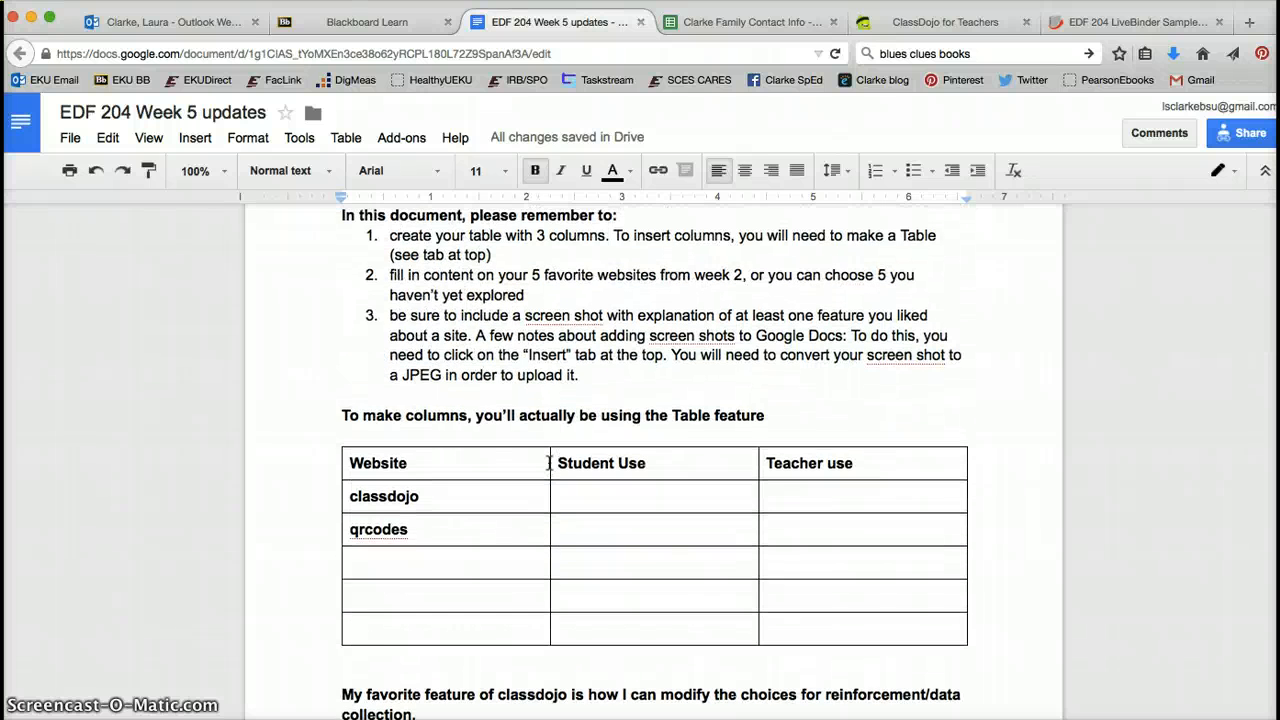
{"action": "scroll", "coordinate": [549, 463], "scroll_direction": "down", "scroll_amount": 3}
{"action": "left_click", "coordinate": [339, 526]}
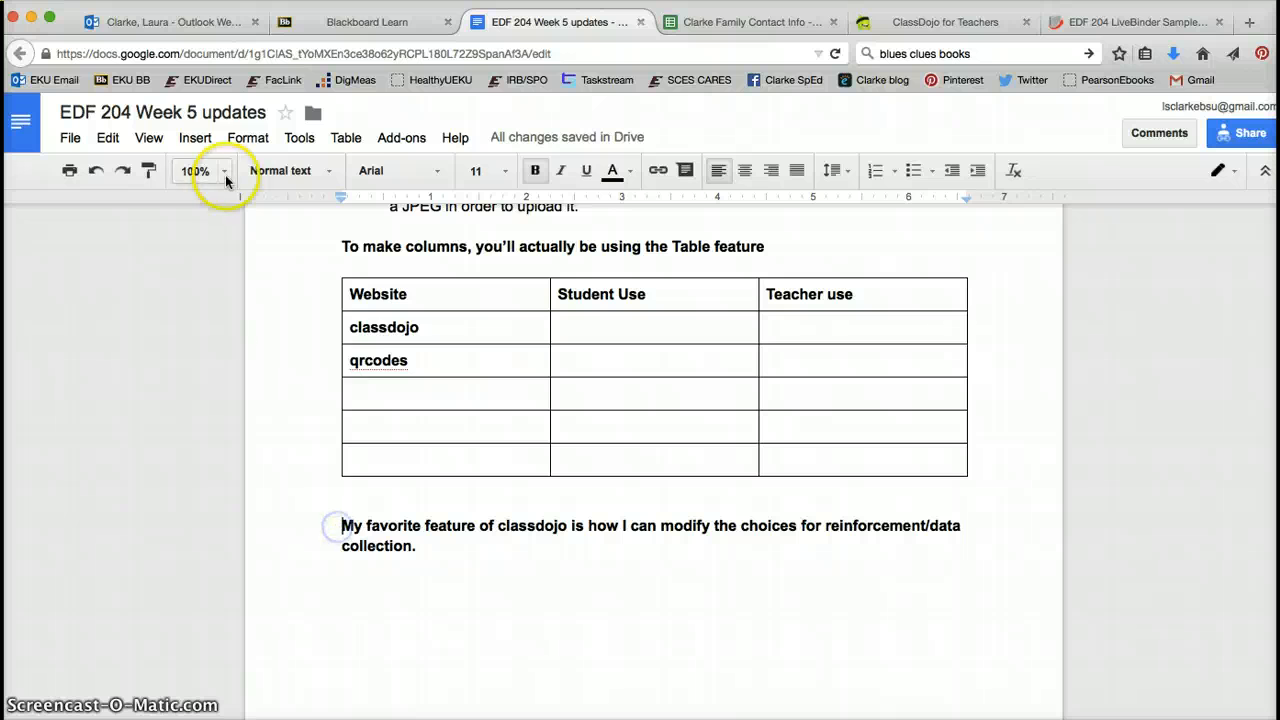
{"action": "left_click", "coordinate": [196, 138]}
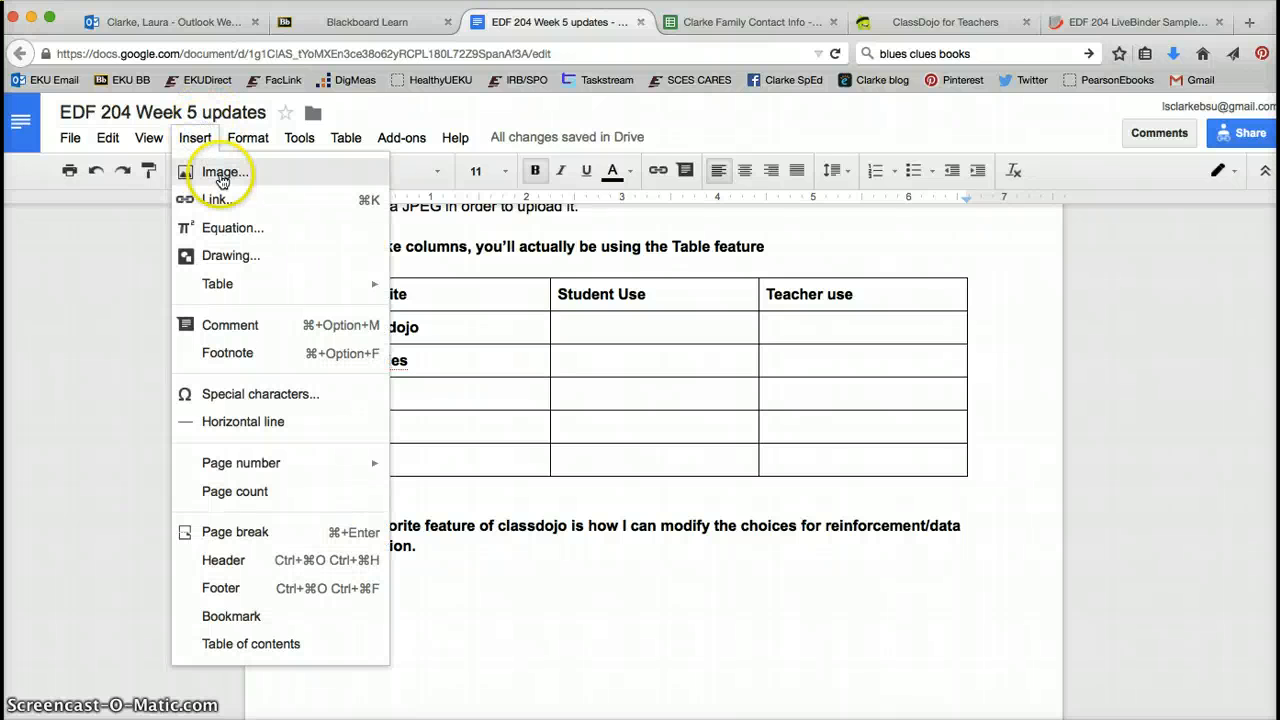
{"action": "left_click", "coordinate": [266, 540]}
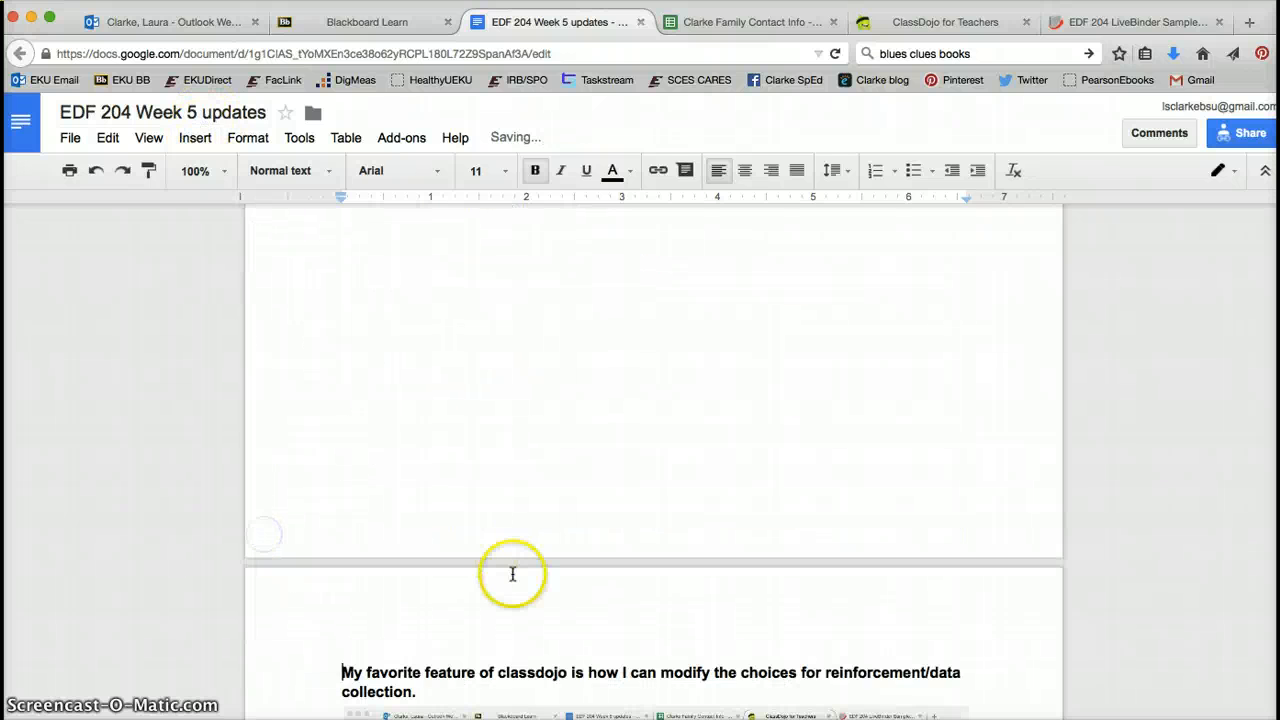
Step: Add the line "Screen shots can be found on the following pages. Please check them out :)" below the website table
{"action": "scroll", "coordinate": [512, 570], "scroll_direction": "up", "scroll_amount": 5}
{"action": "left_click", "coordinate": [538, 379]}
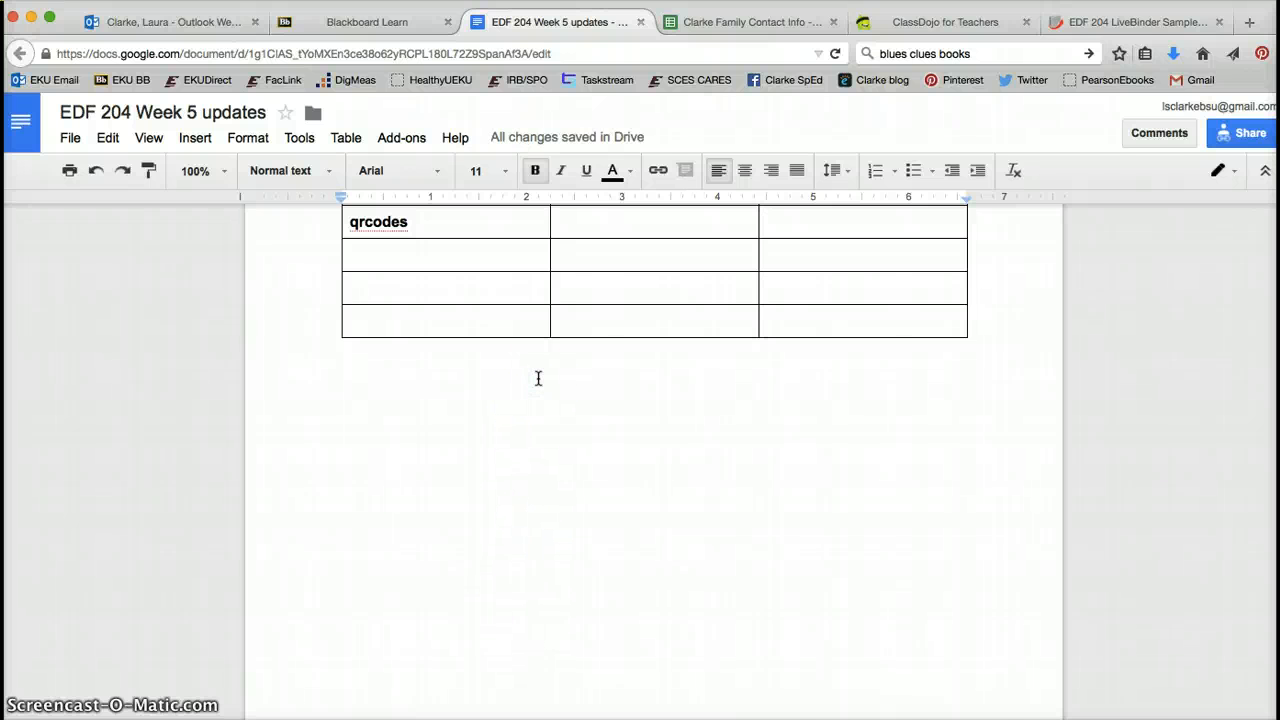
{"action": "type", "text": "Scr"}
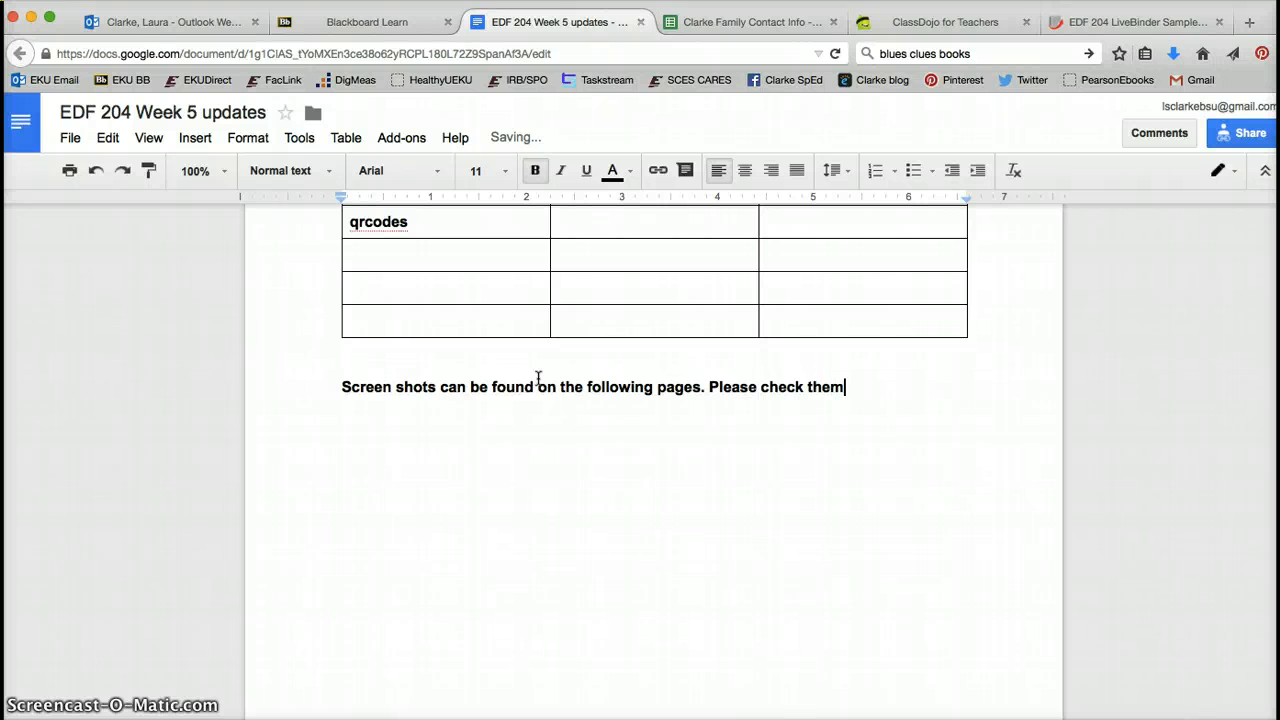
{"action": "left_click", "coordinate": [574, 426]}
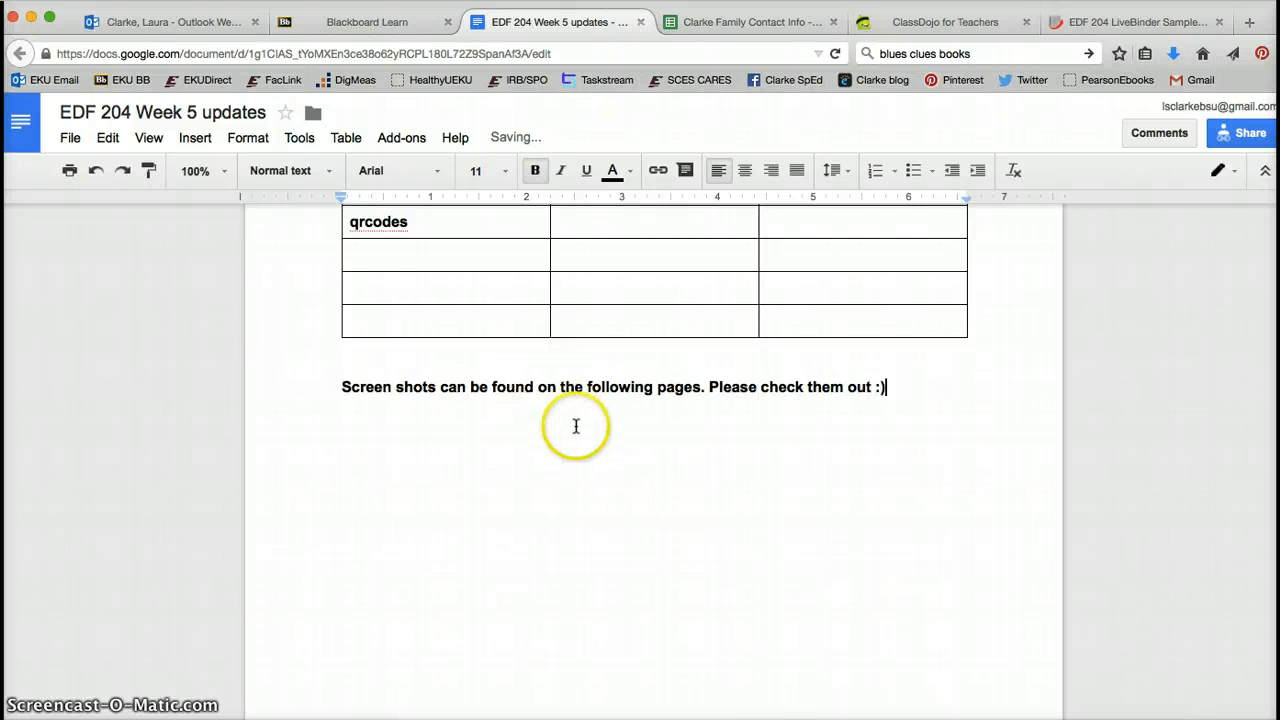
{"action": "scroll", "coordinate": [575, 426], "scroll_direction": "up", "scroll_amount": 5}
{"action": "scroll", "coordinate": [575, 426], "scroll_direction": "up", "scroll_amount": 2}
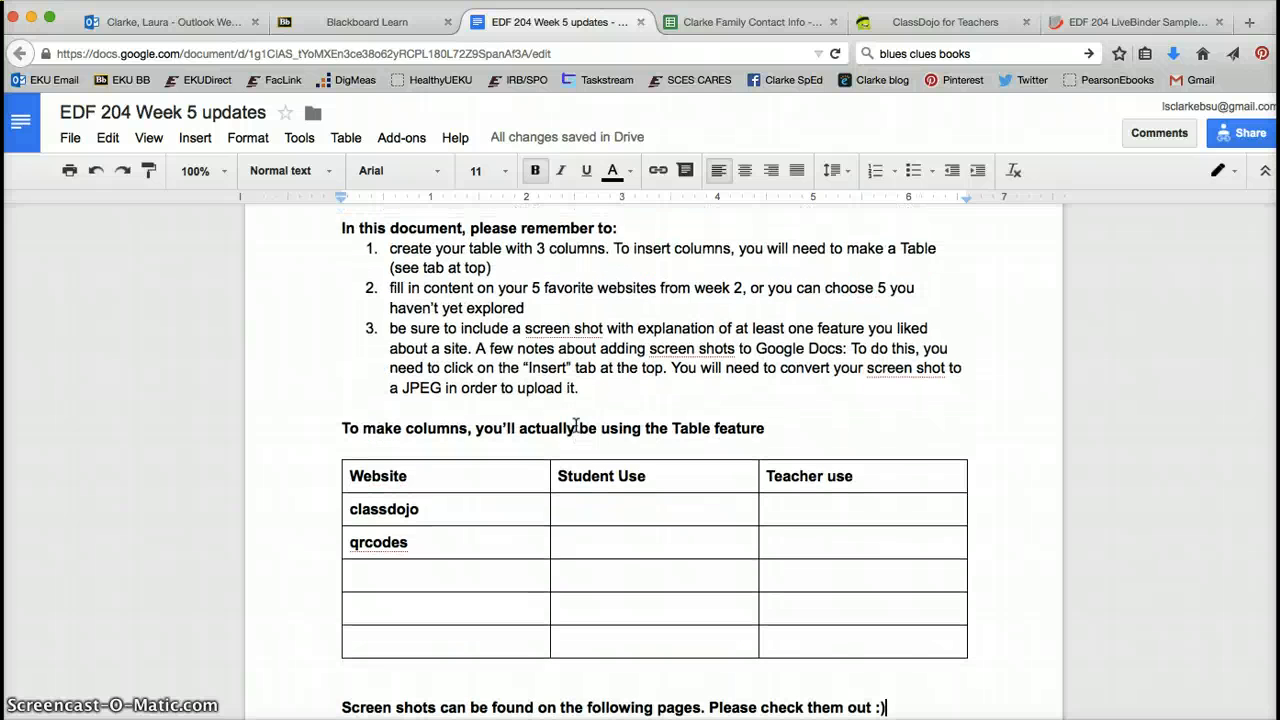